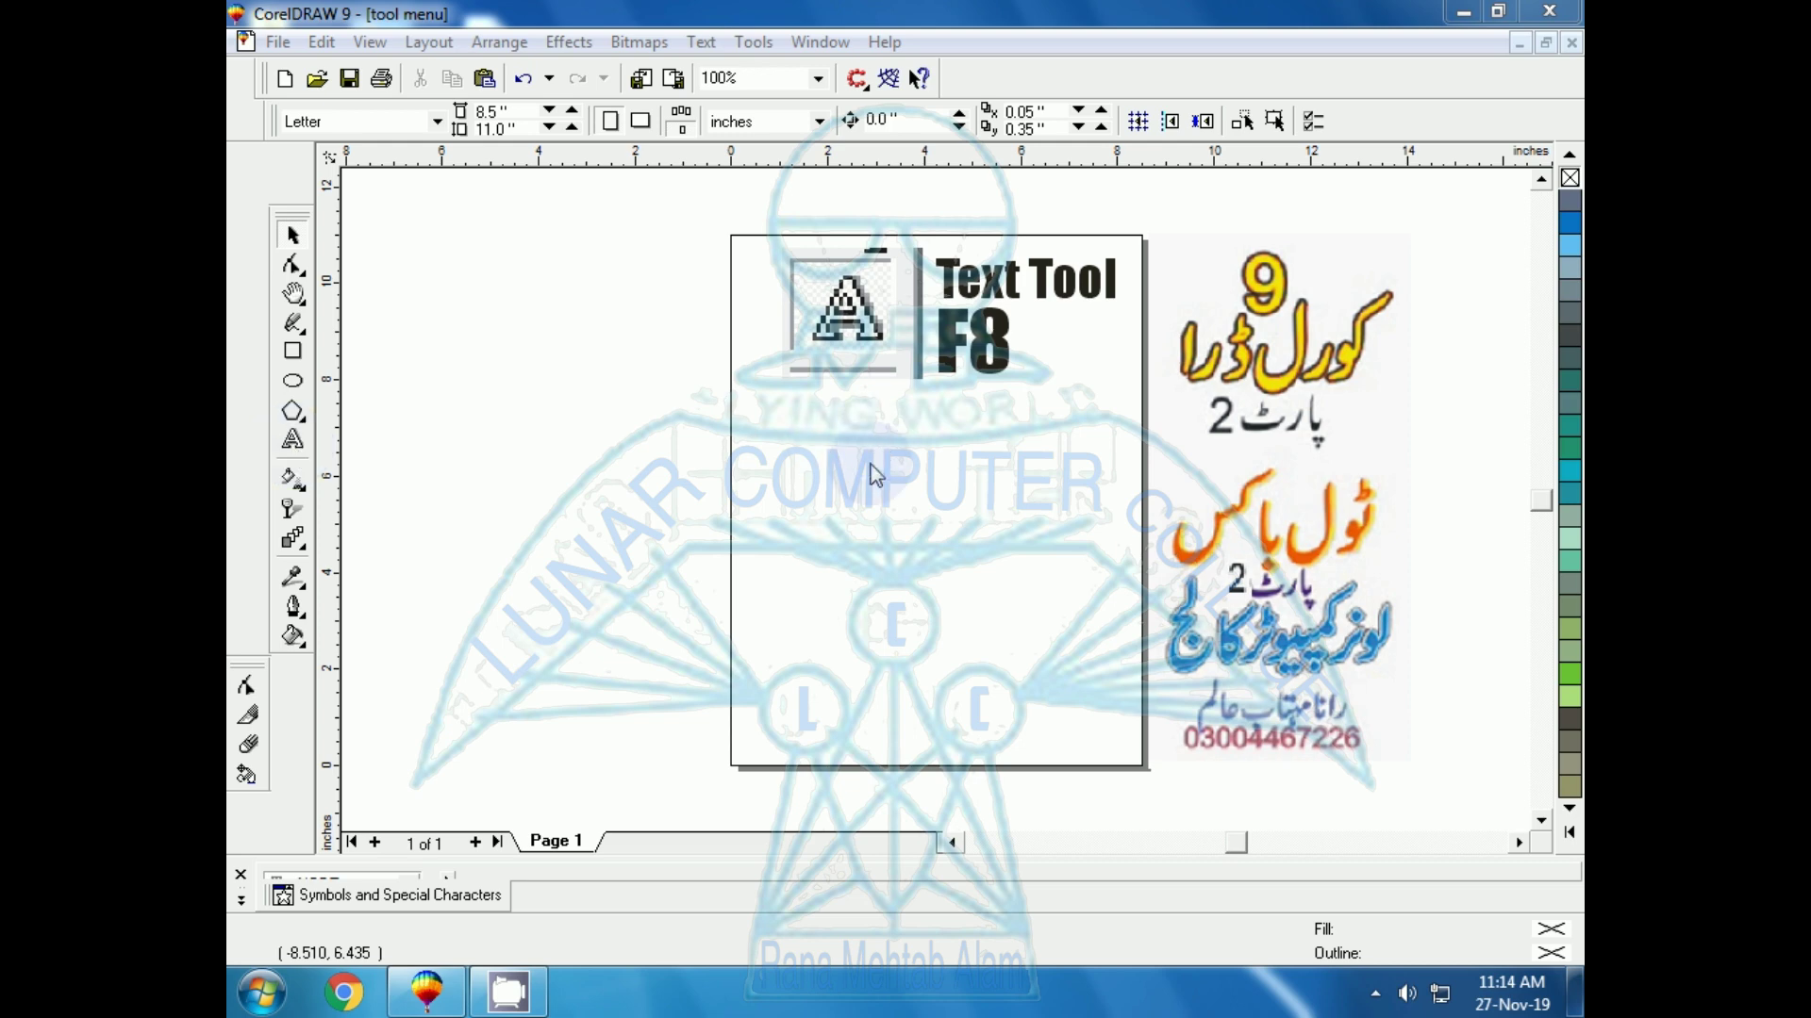
Type the person's name as 24 pt artistic text on the page and select it
click(294, 441)
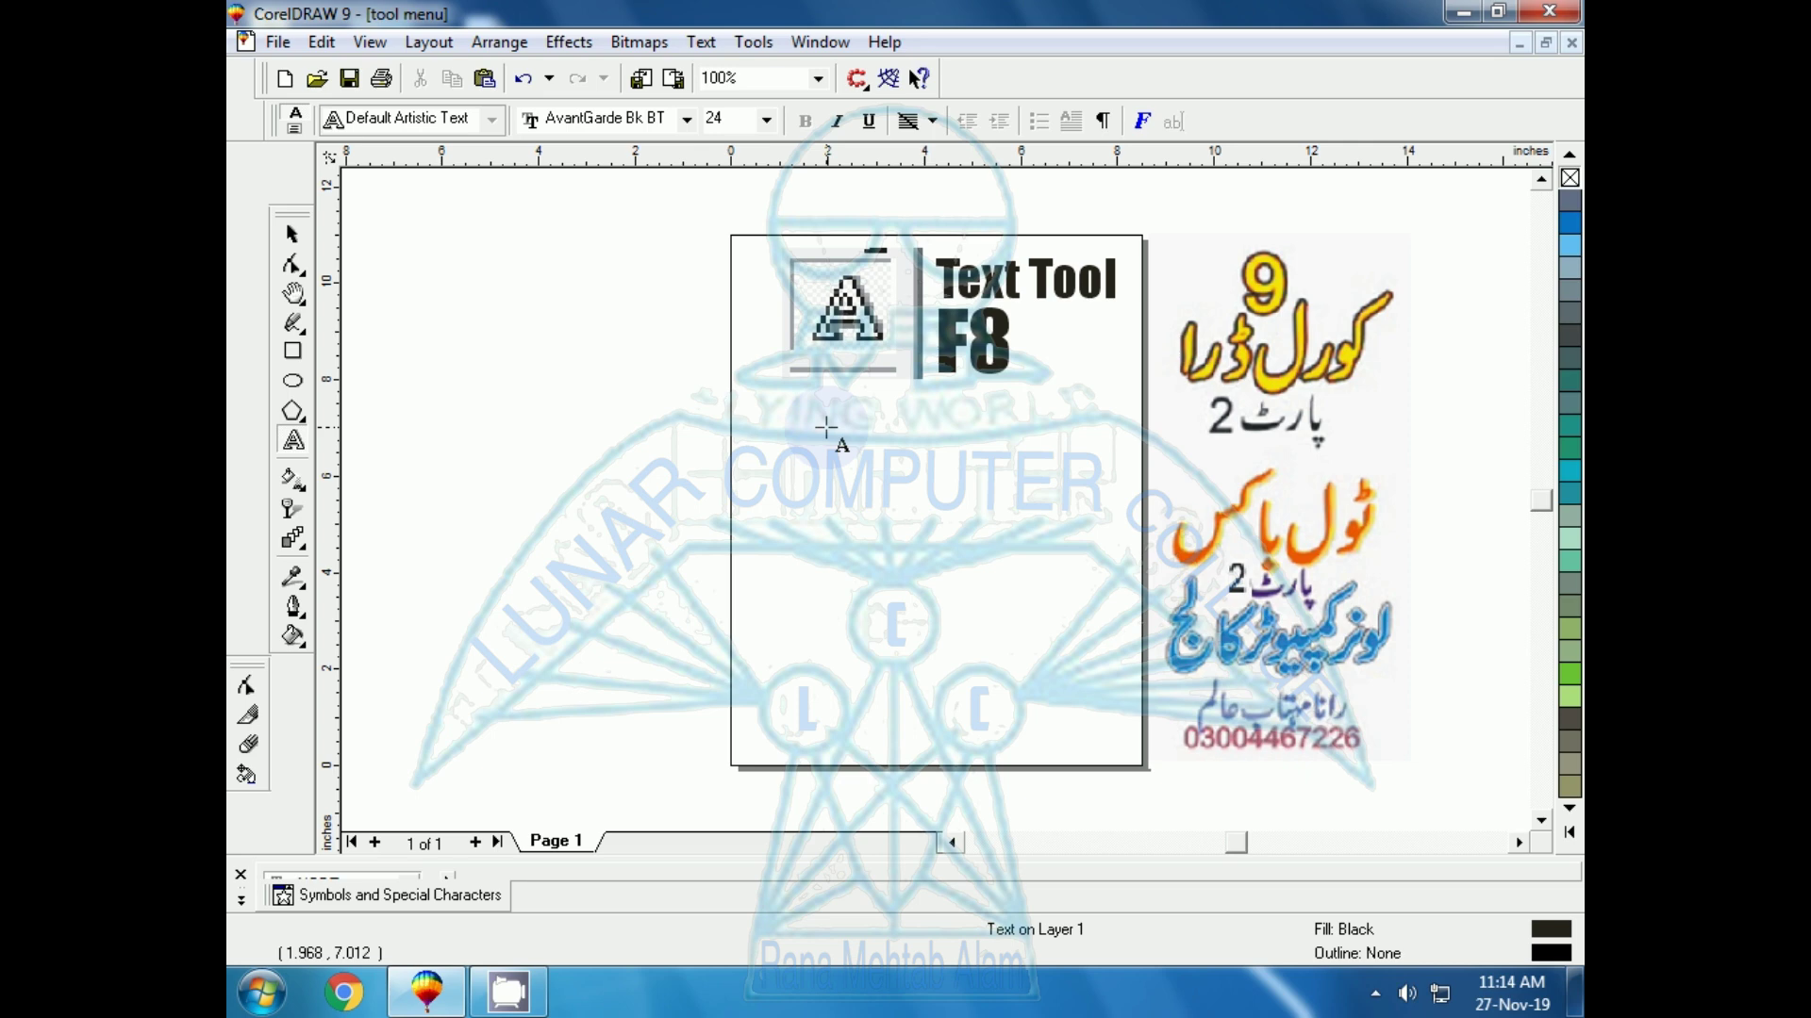
click(826, 427)
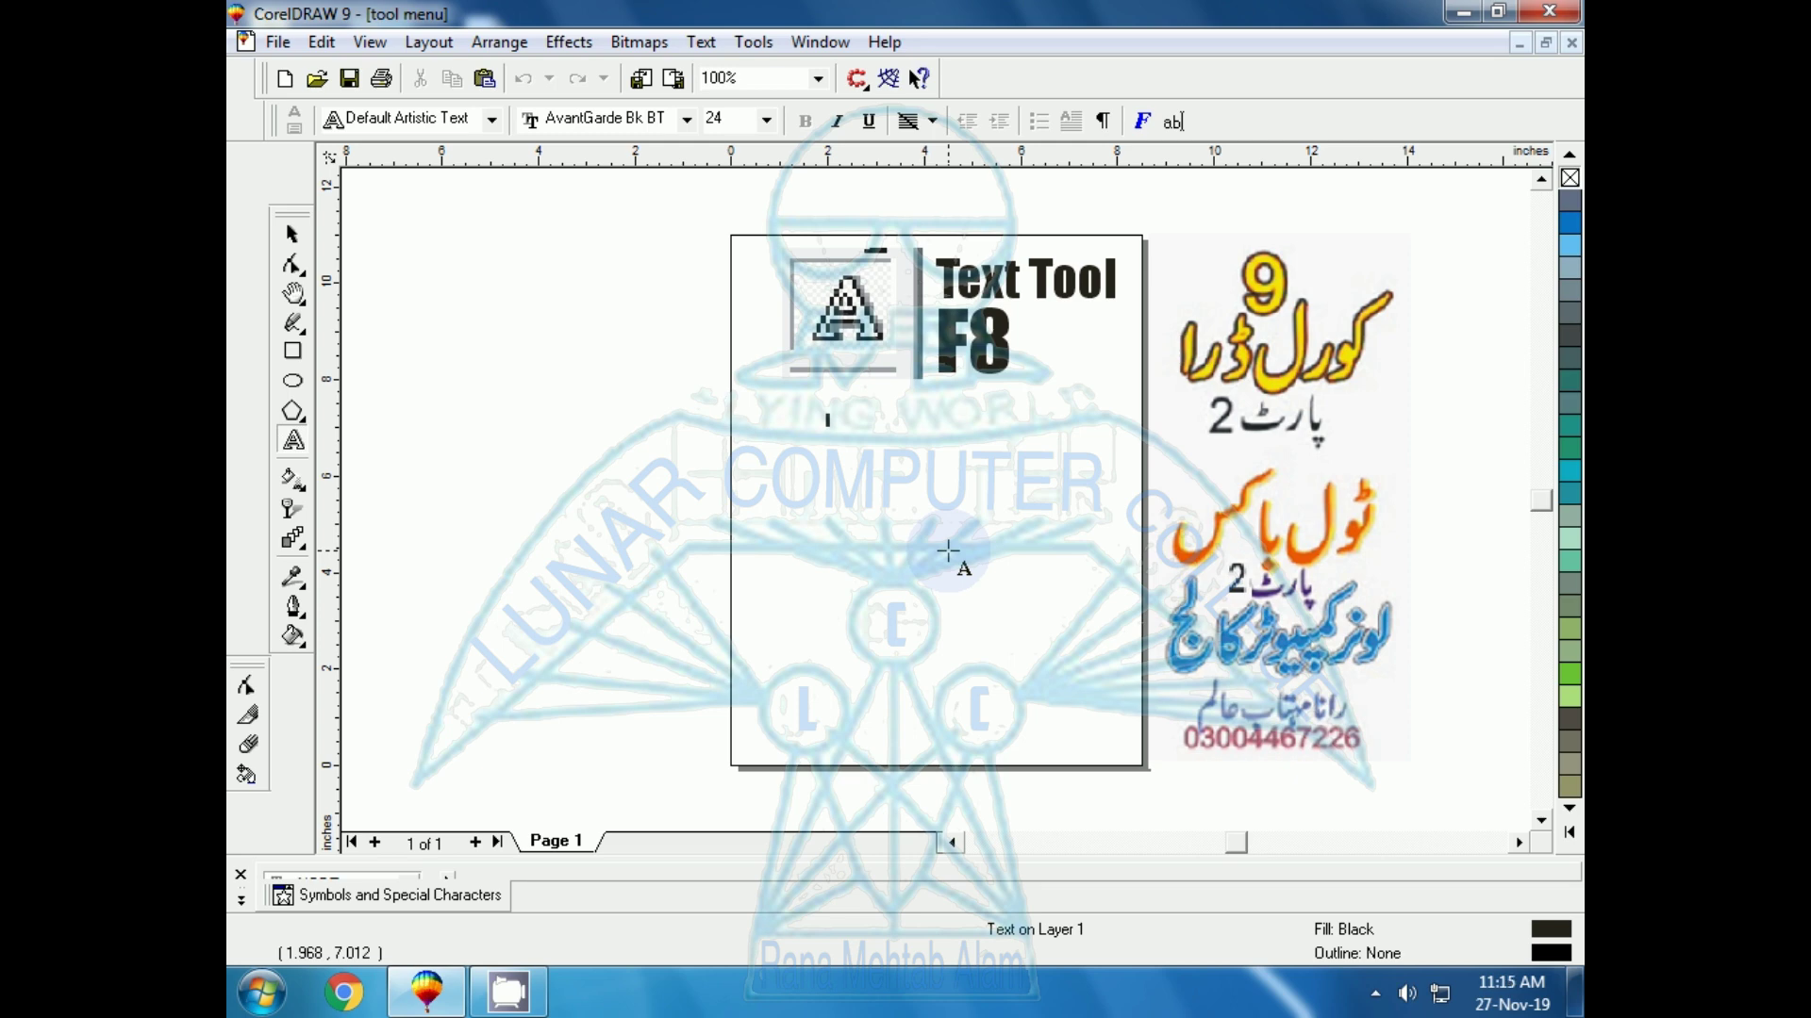
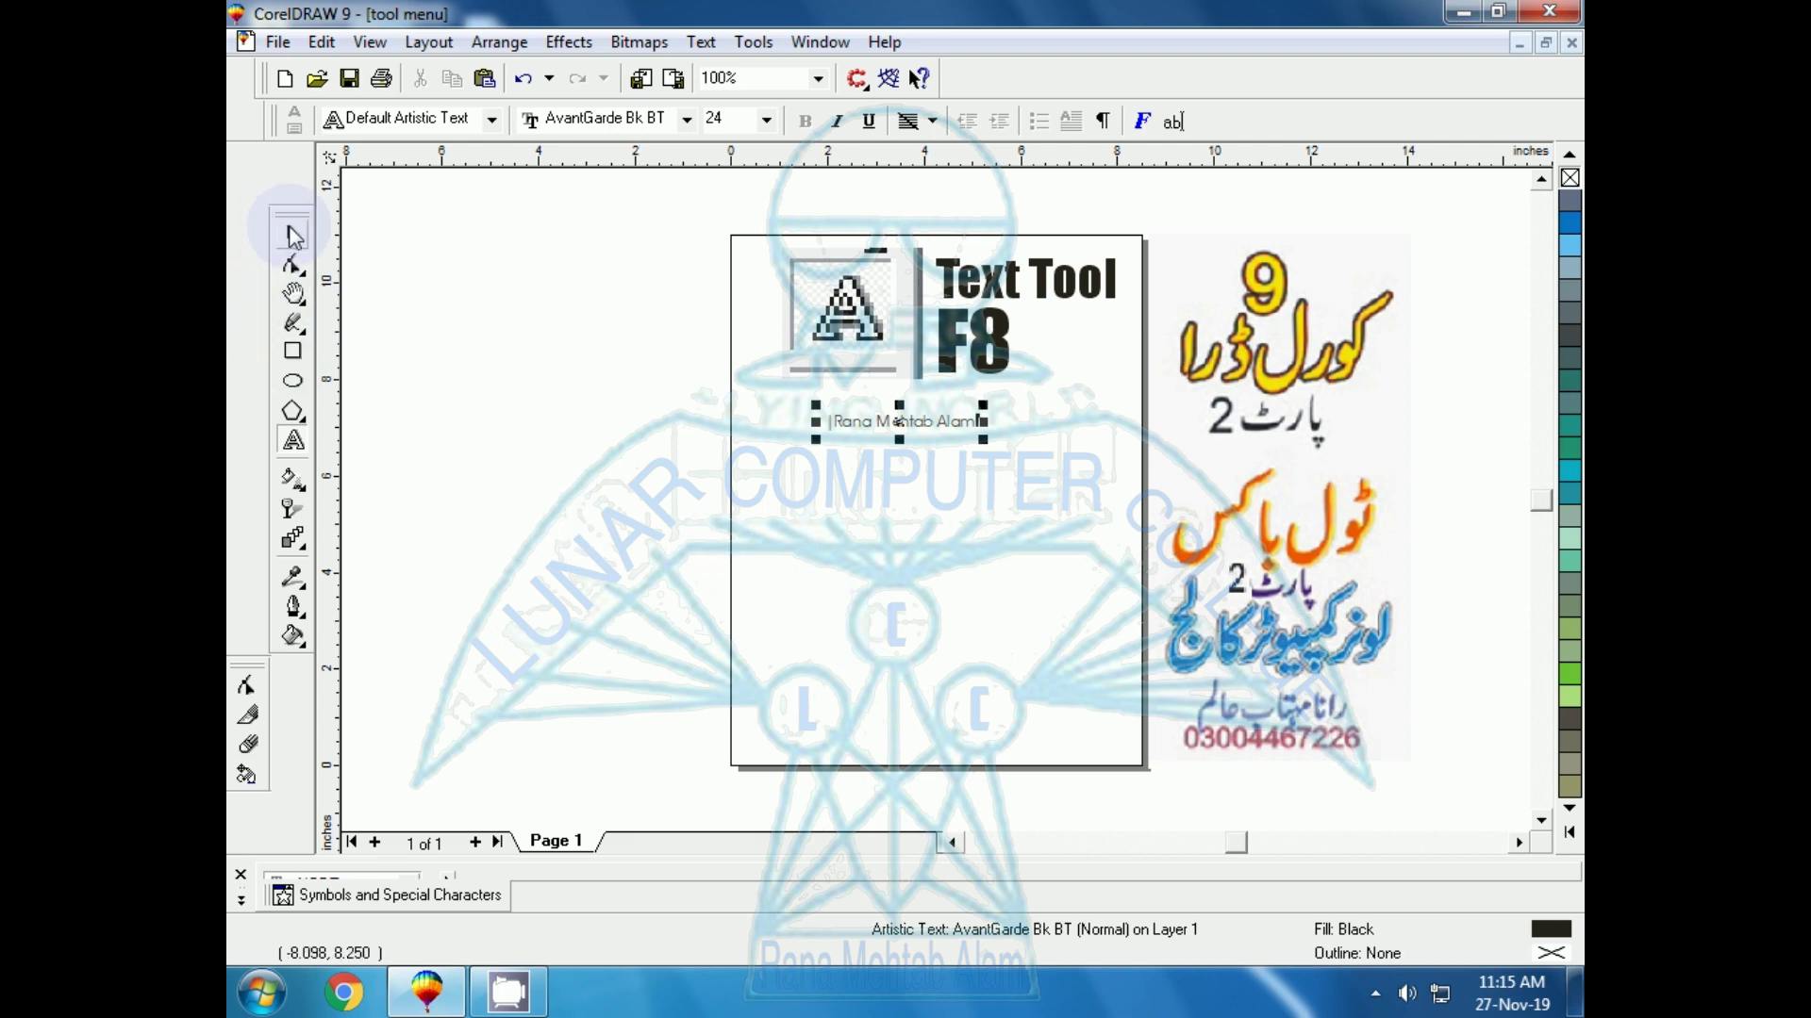
click(292, 234)
click(842, 426)
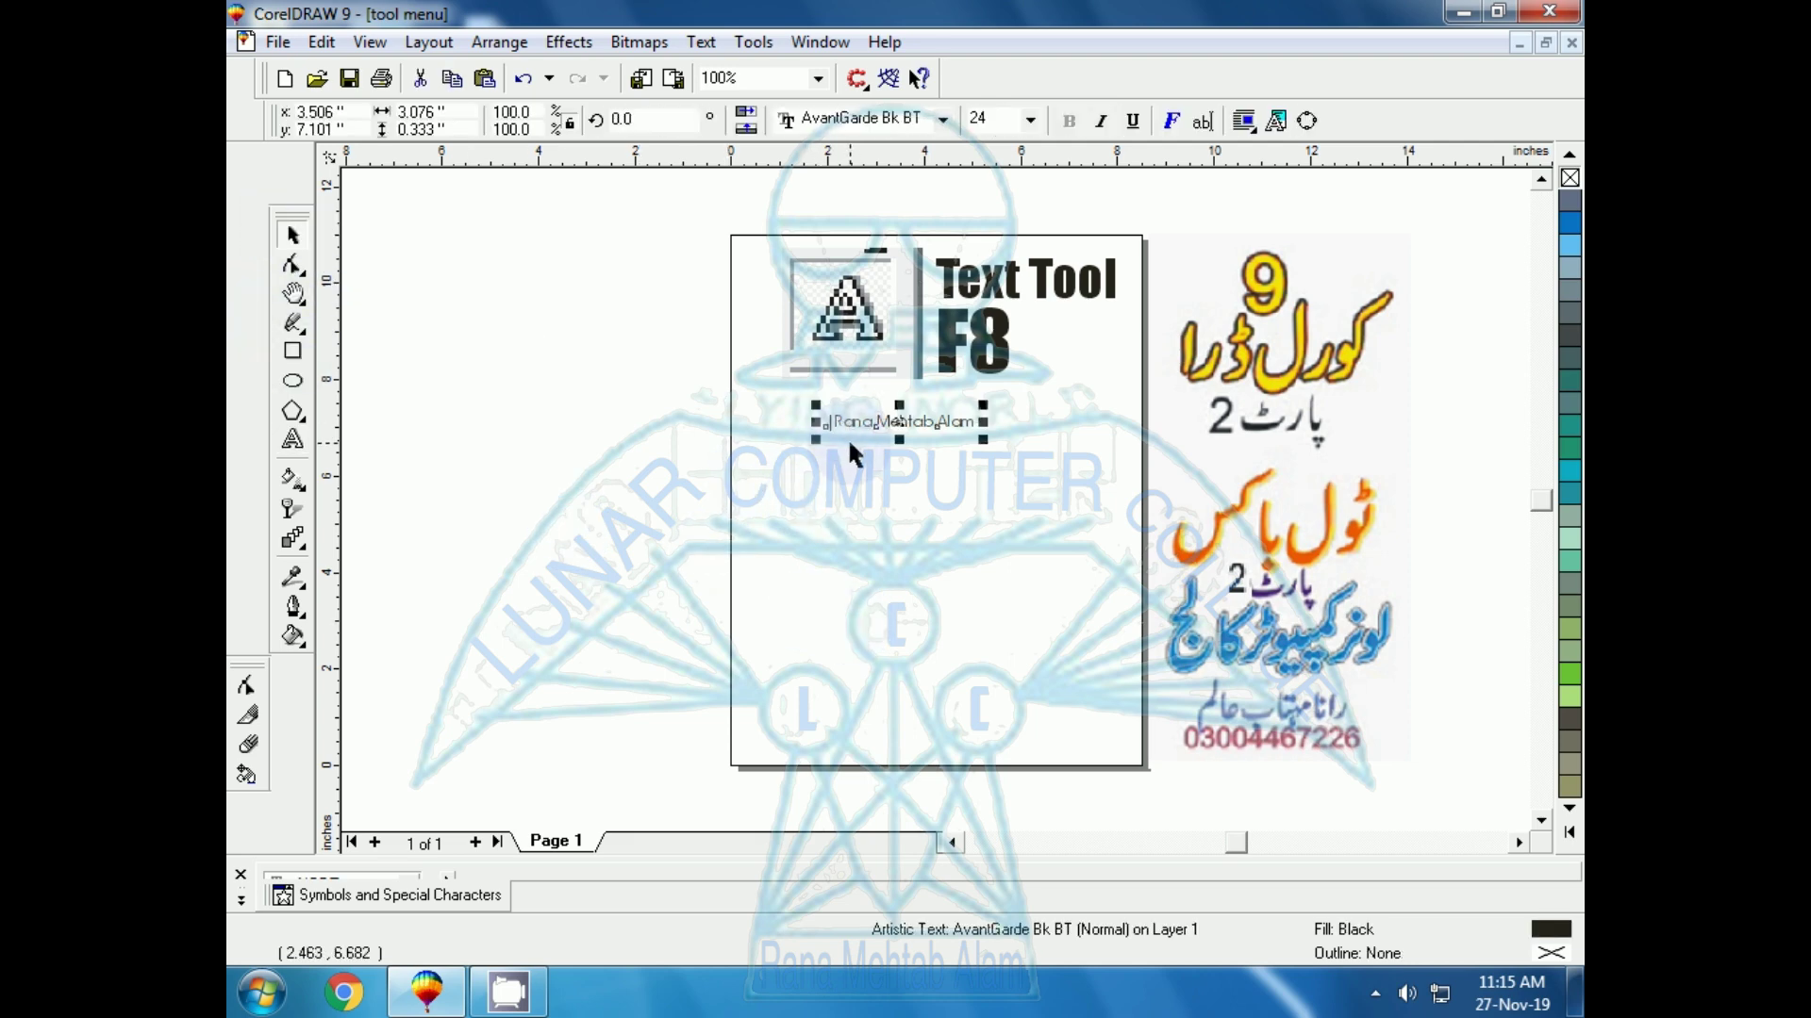
Zoom to the name and delete the stray character before its first word
key(shift+F2)
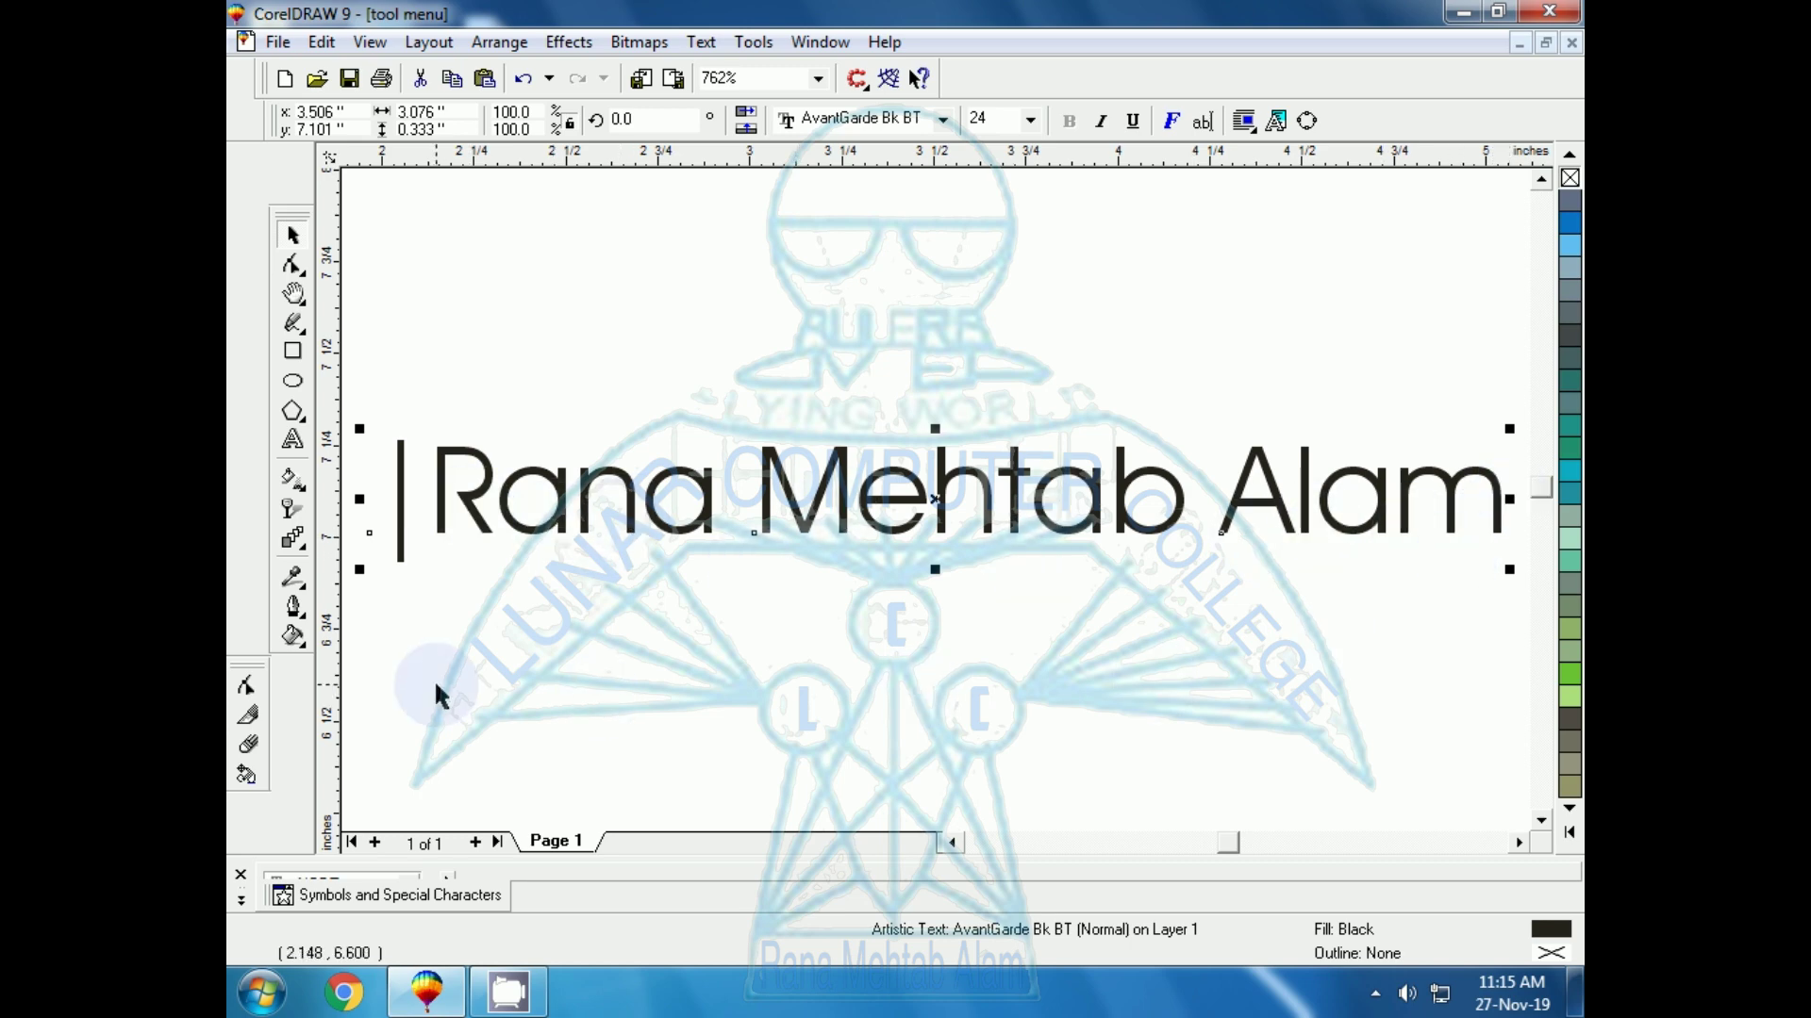
click(293, 442)
click(434, 500)
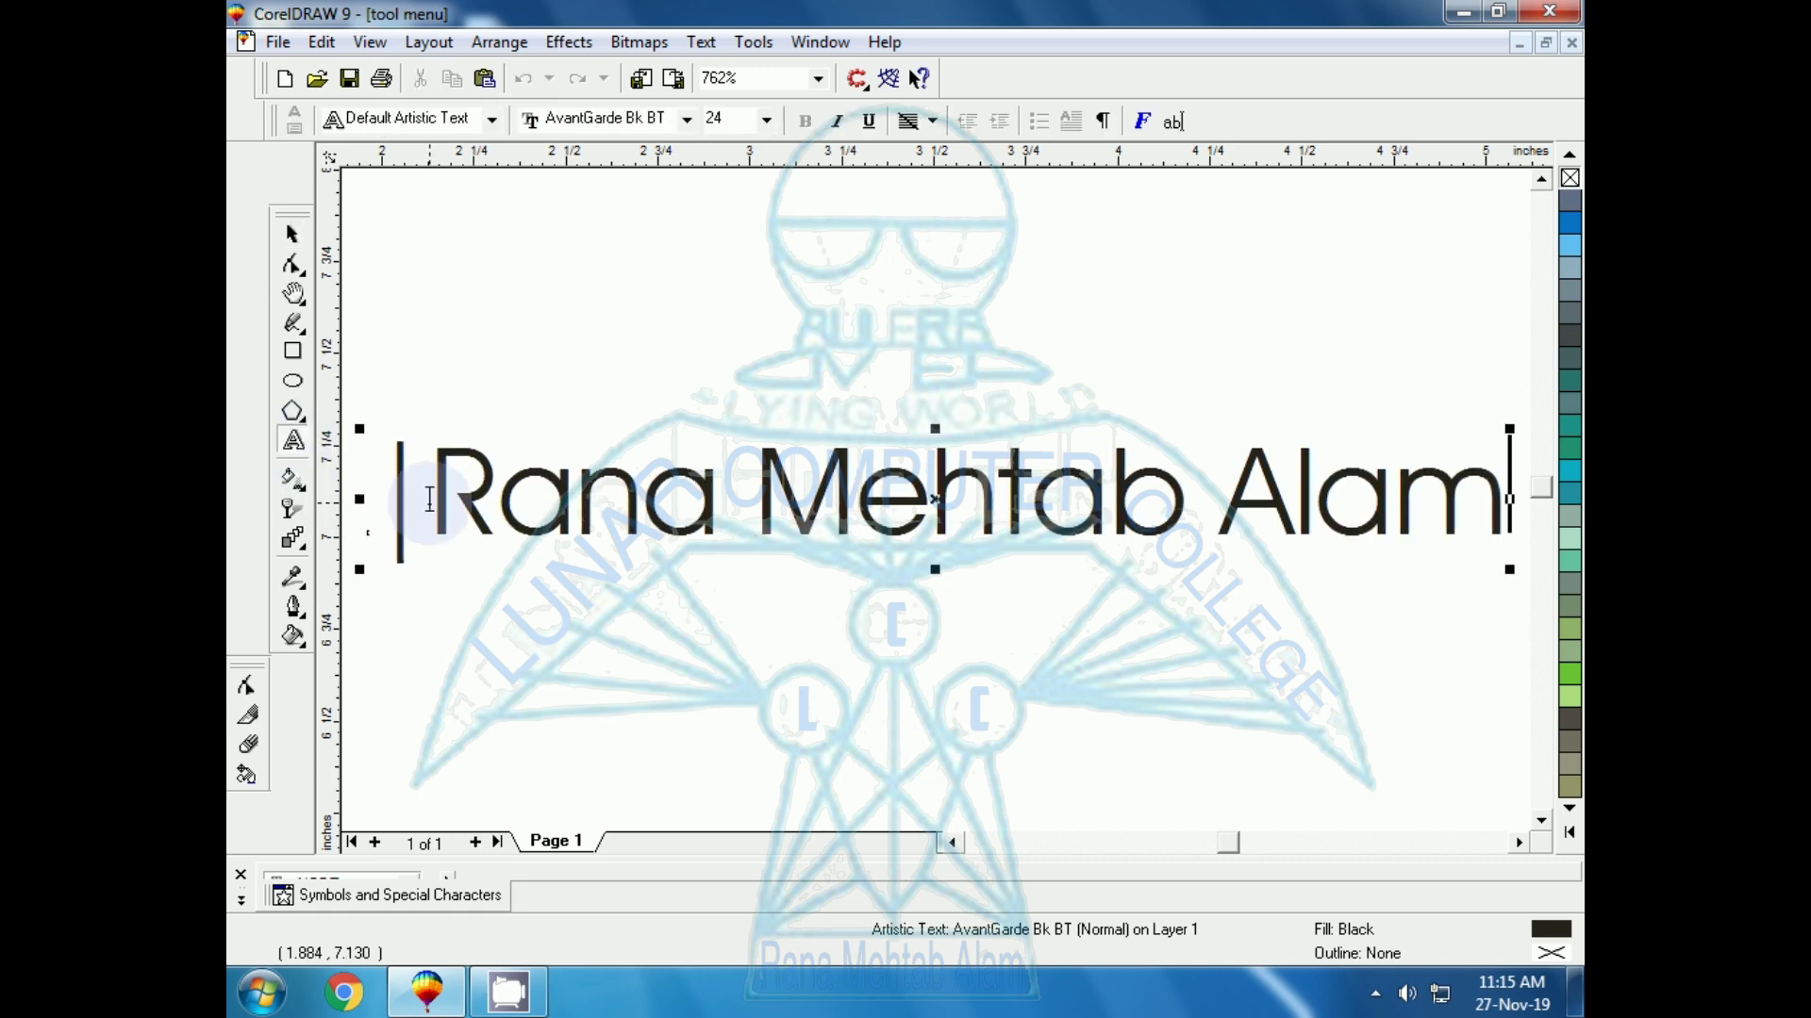
key(BackSpace)
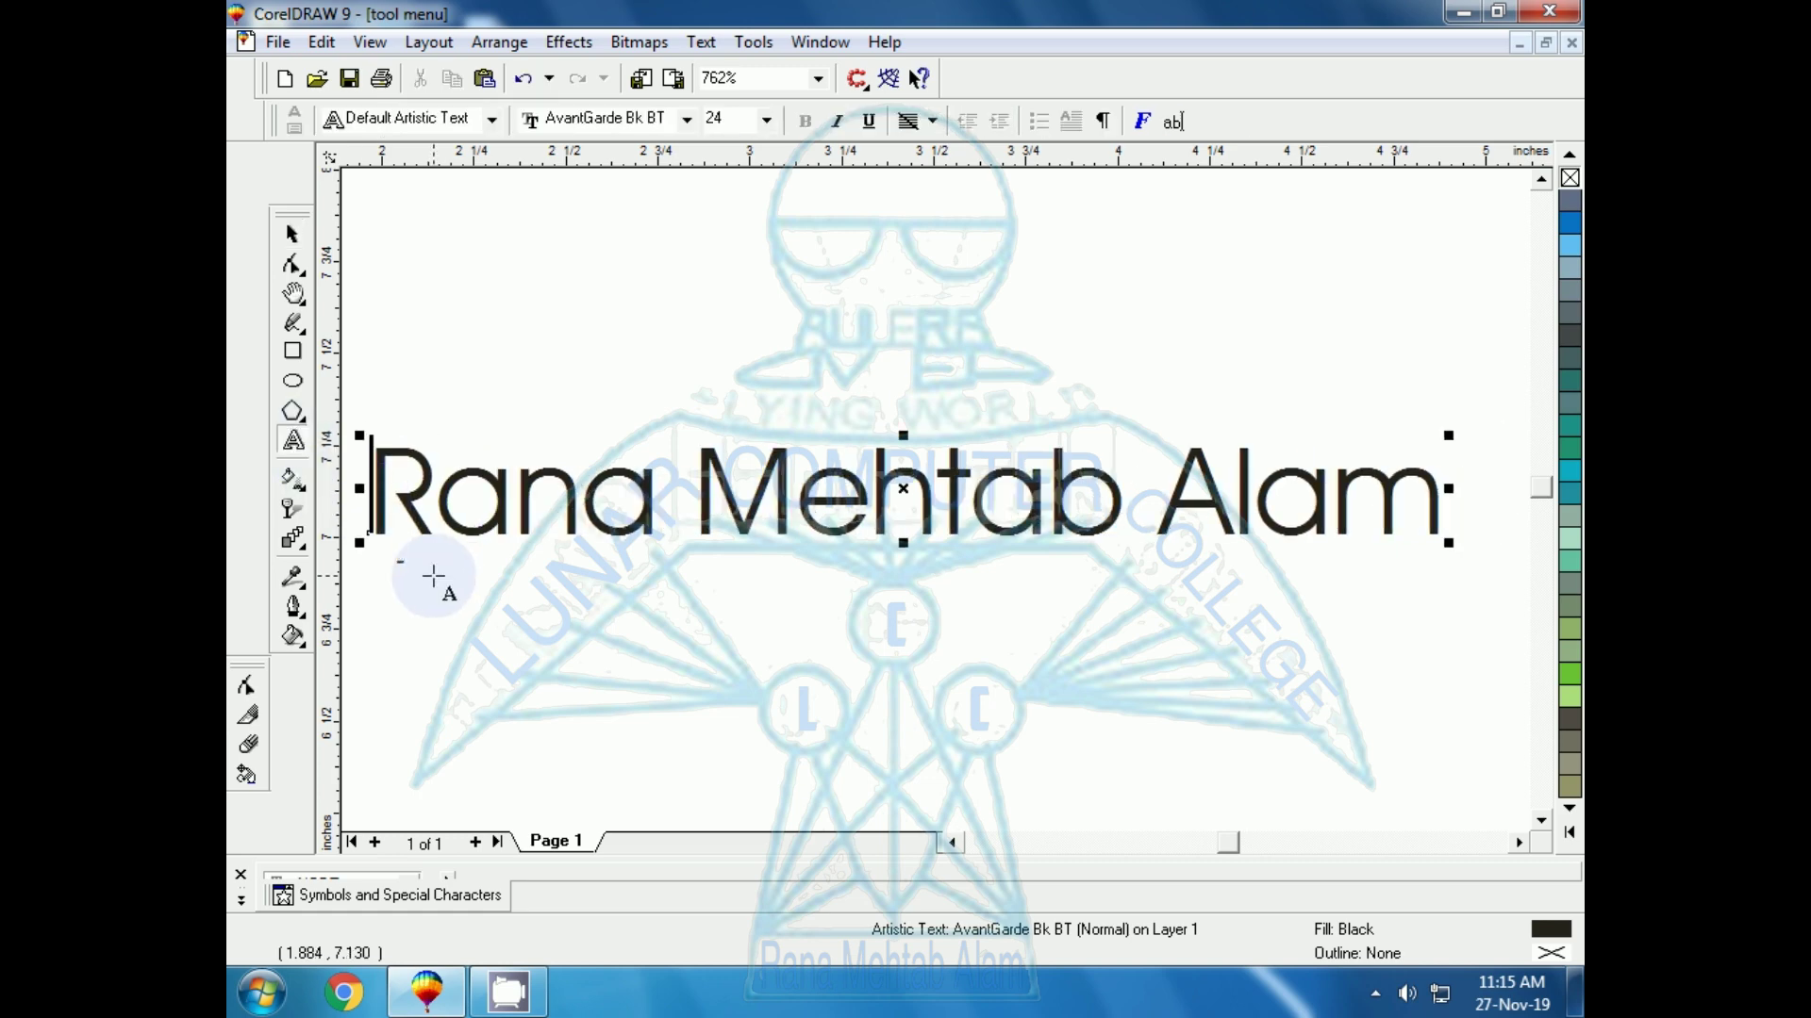
Drag the title slightly up and to the right
click(289, 238)
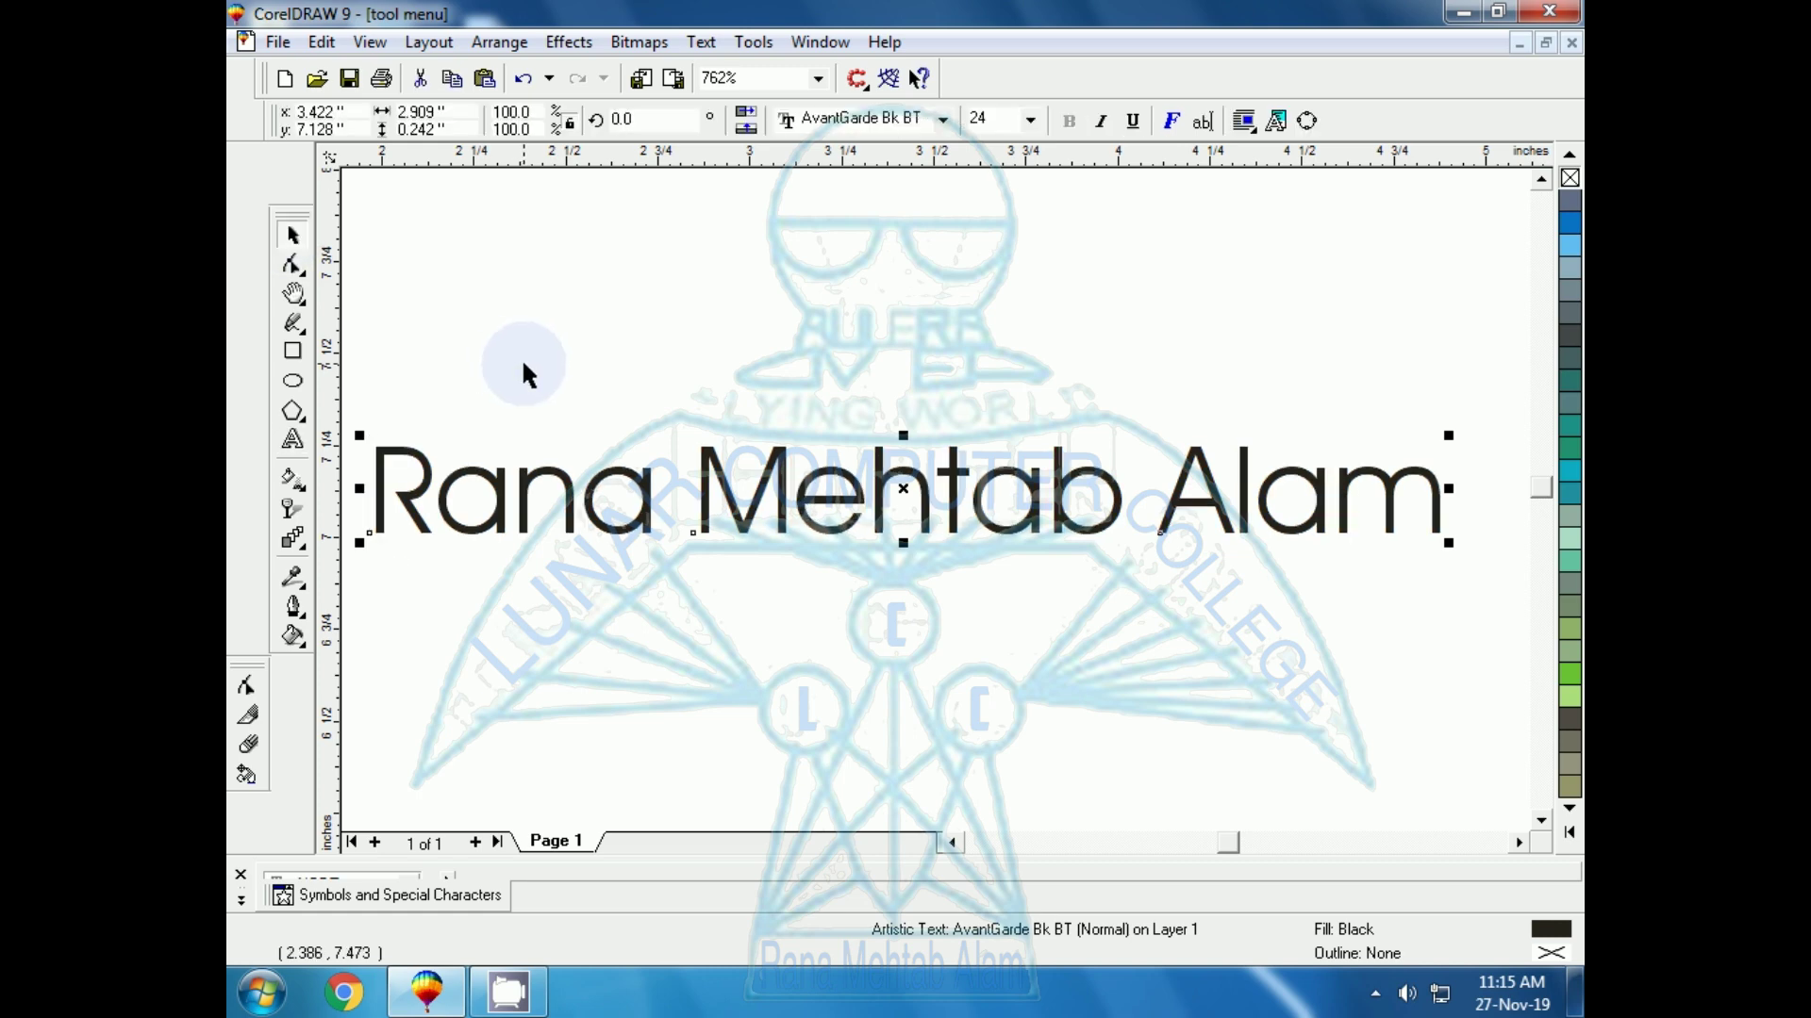
click(676, 619)
drag(838, 538, 890, 459)
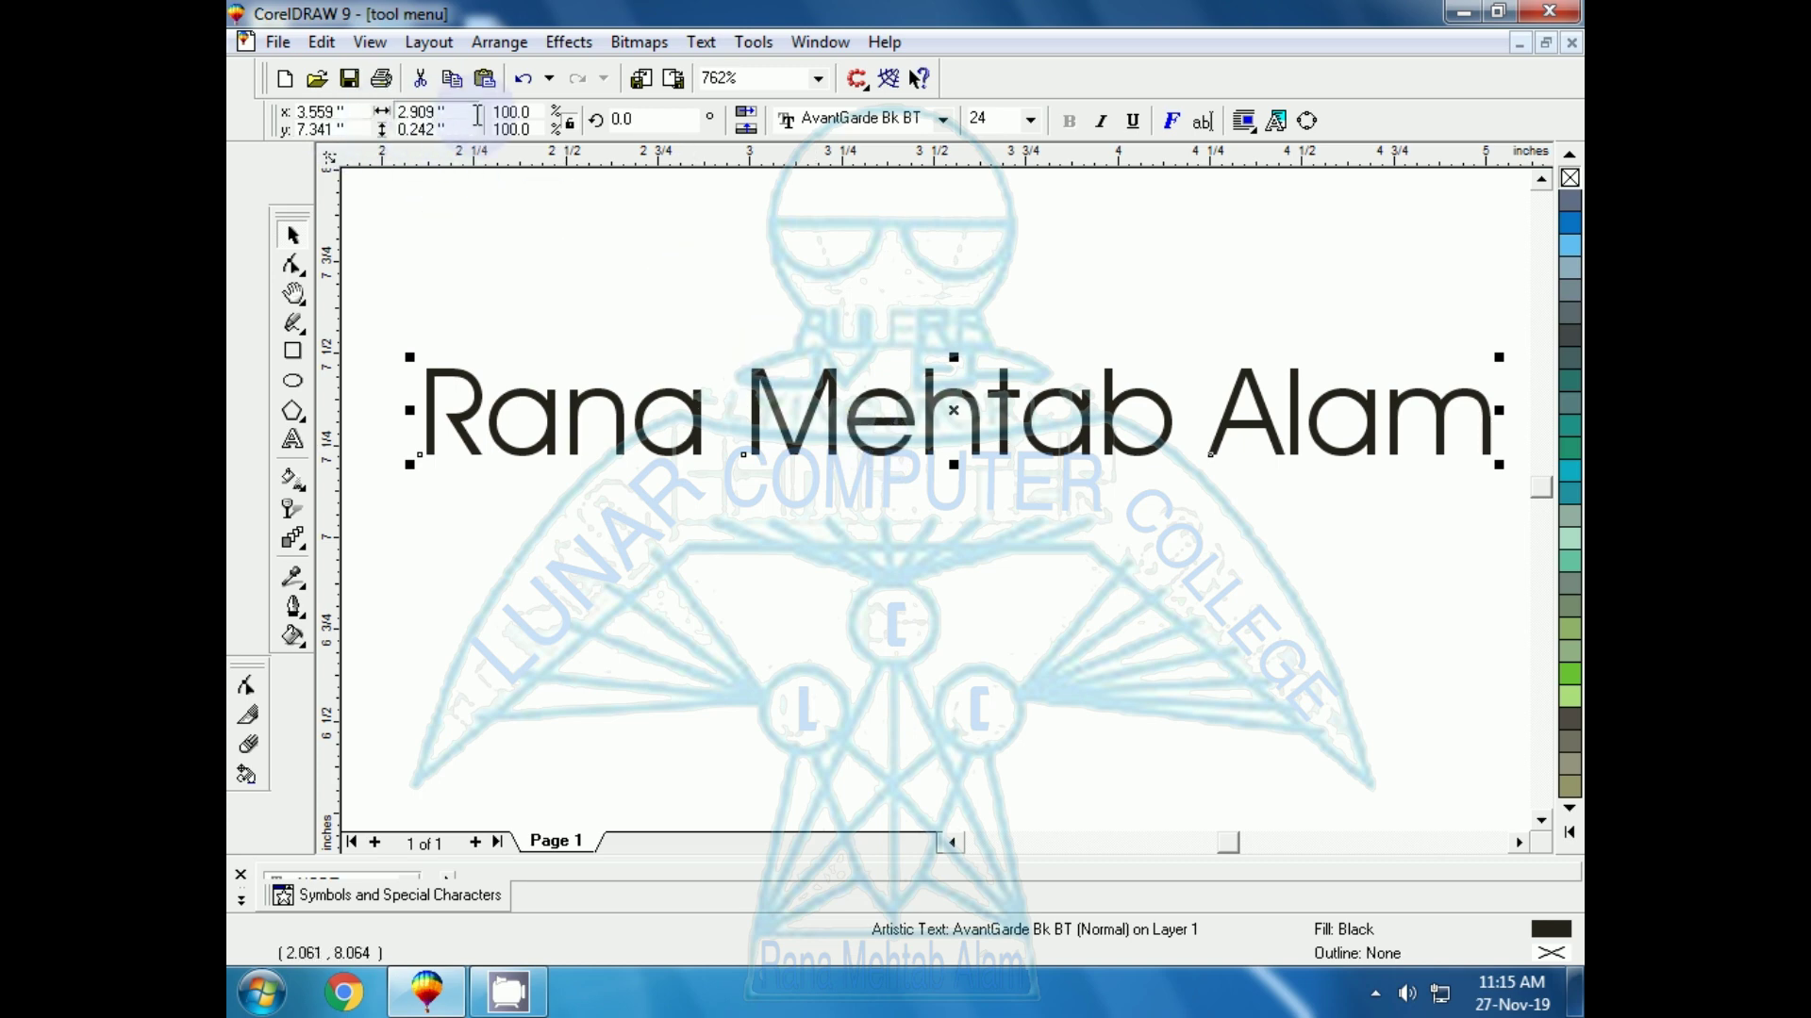
Rotate the title 45° and reposition it on the page
click(391, 112)
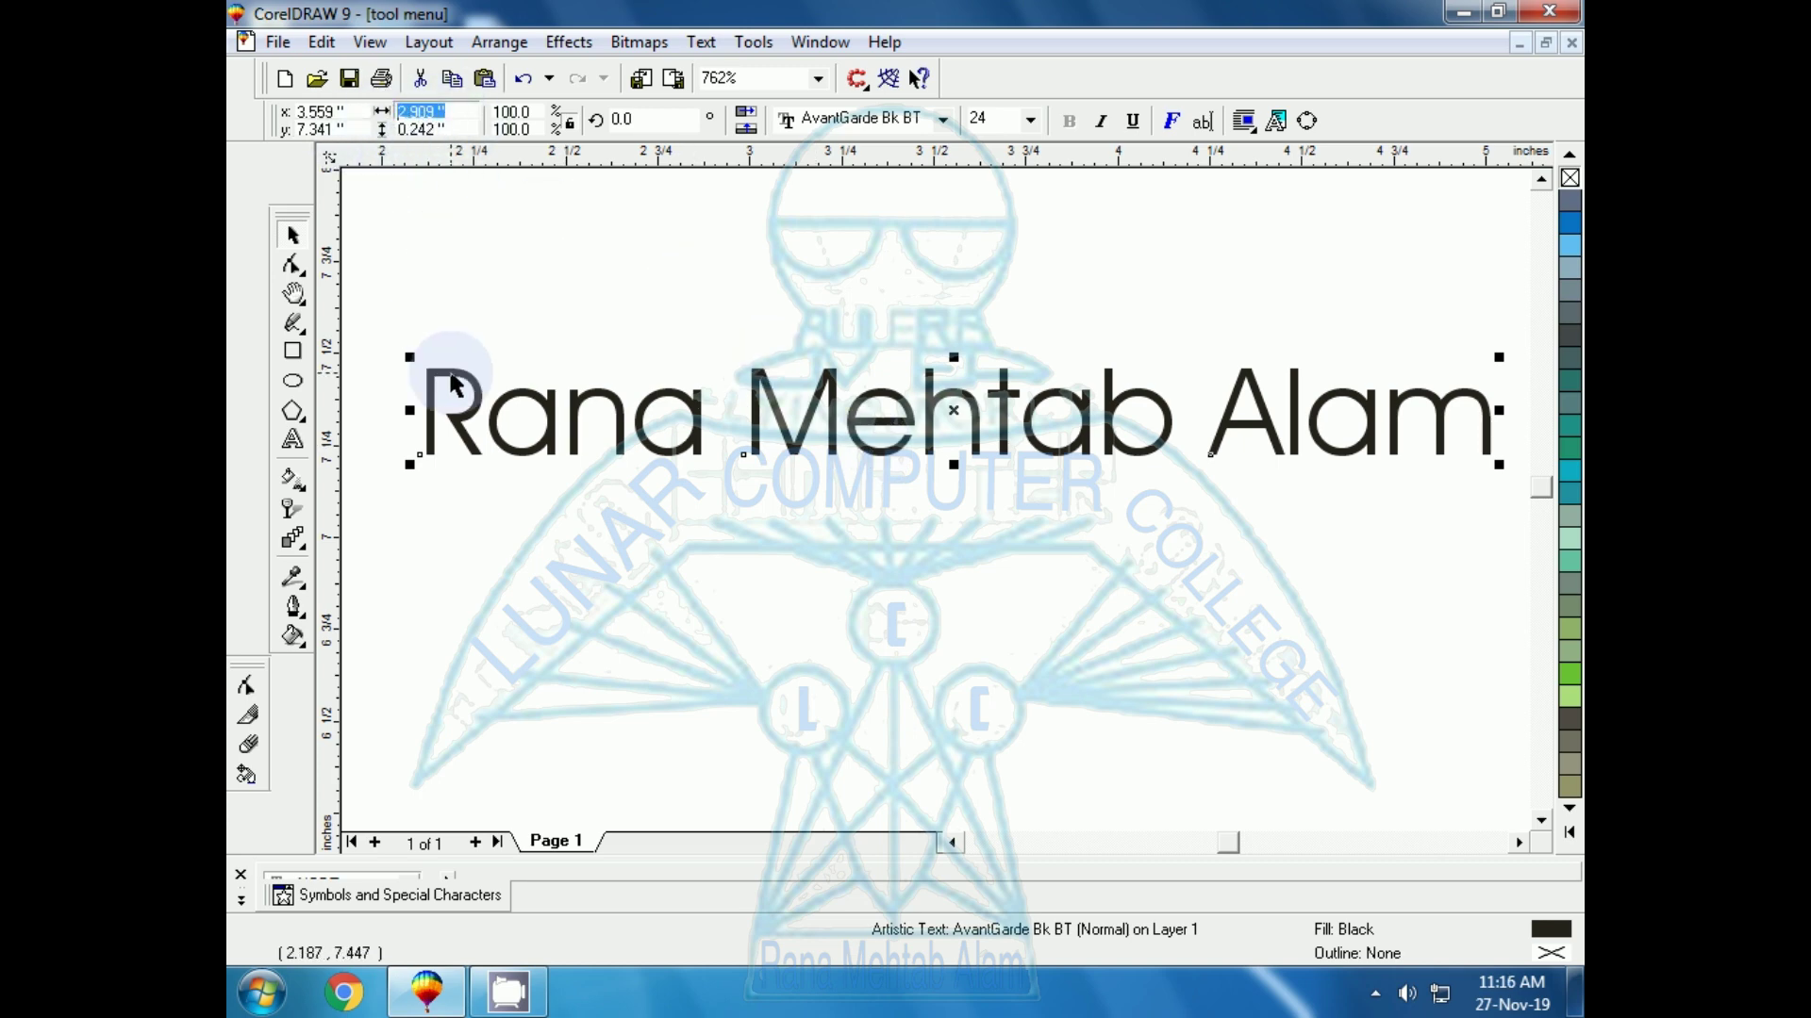
click(614, 117)
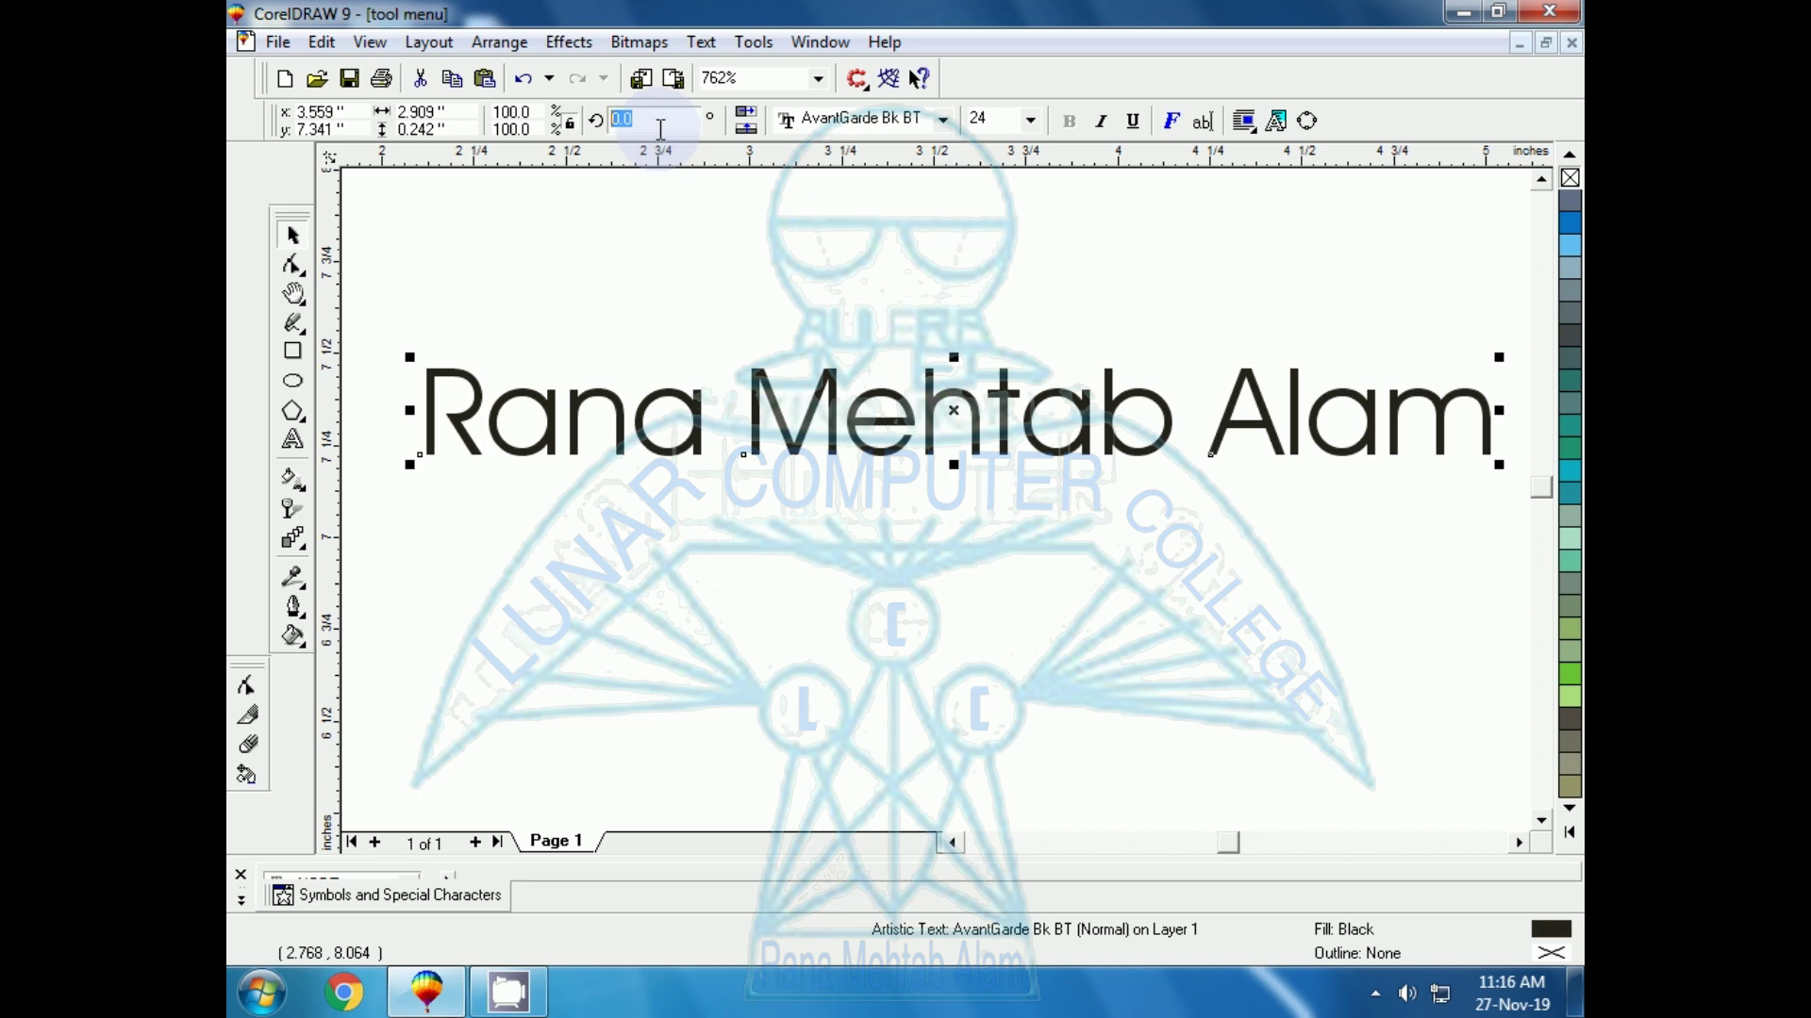
text(45)
key(Return)
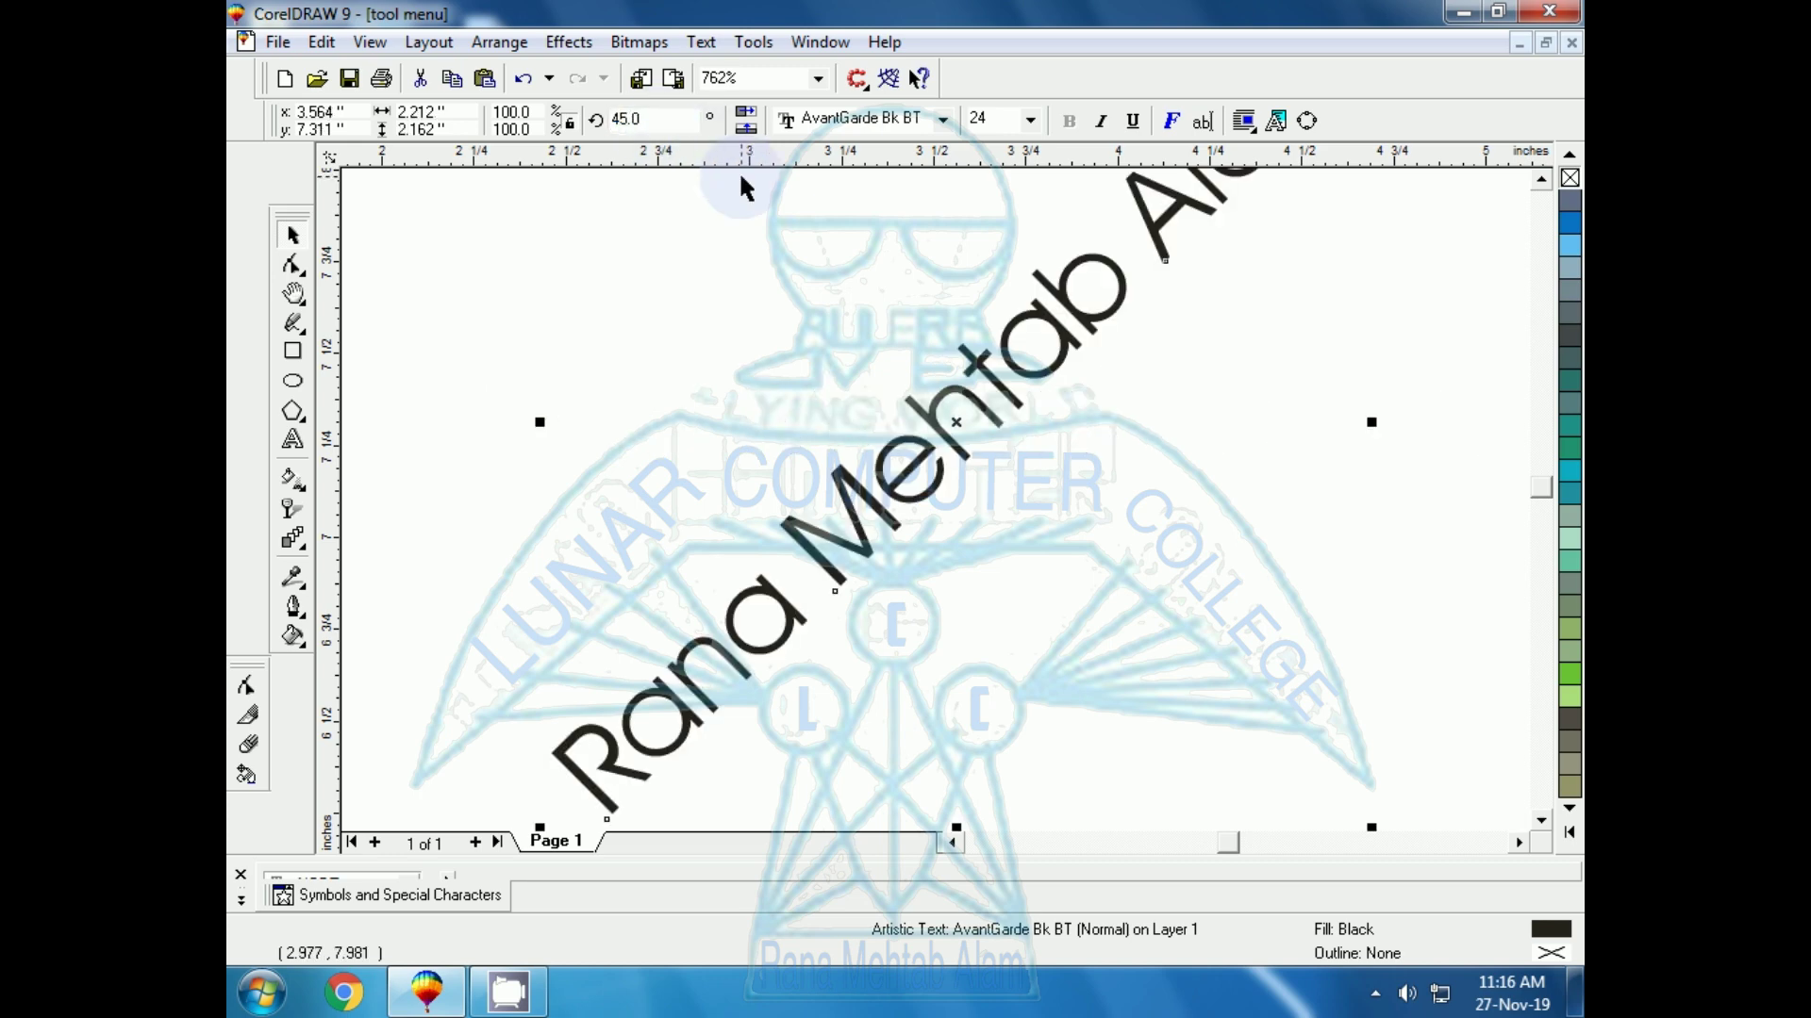
scroll(745, 184, up, 3)
scroll(1030, 386, down, 10)
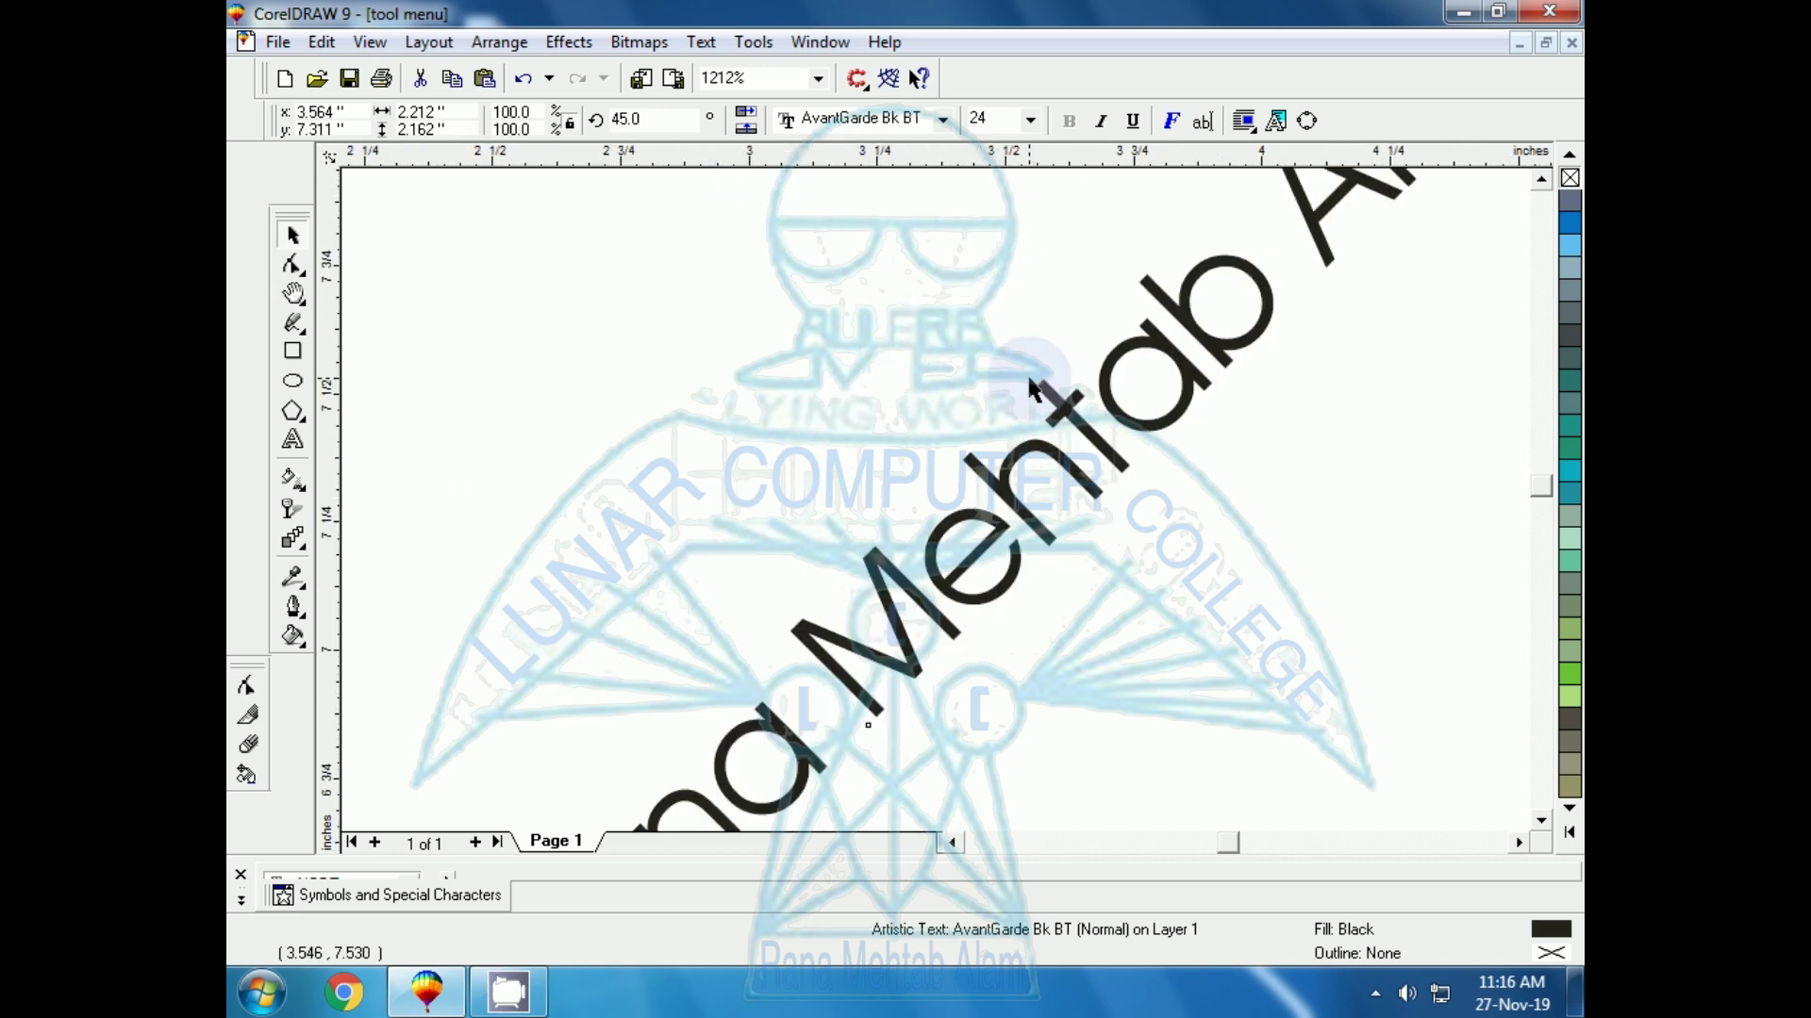
drag(1024, 392, 1049, 483)
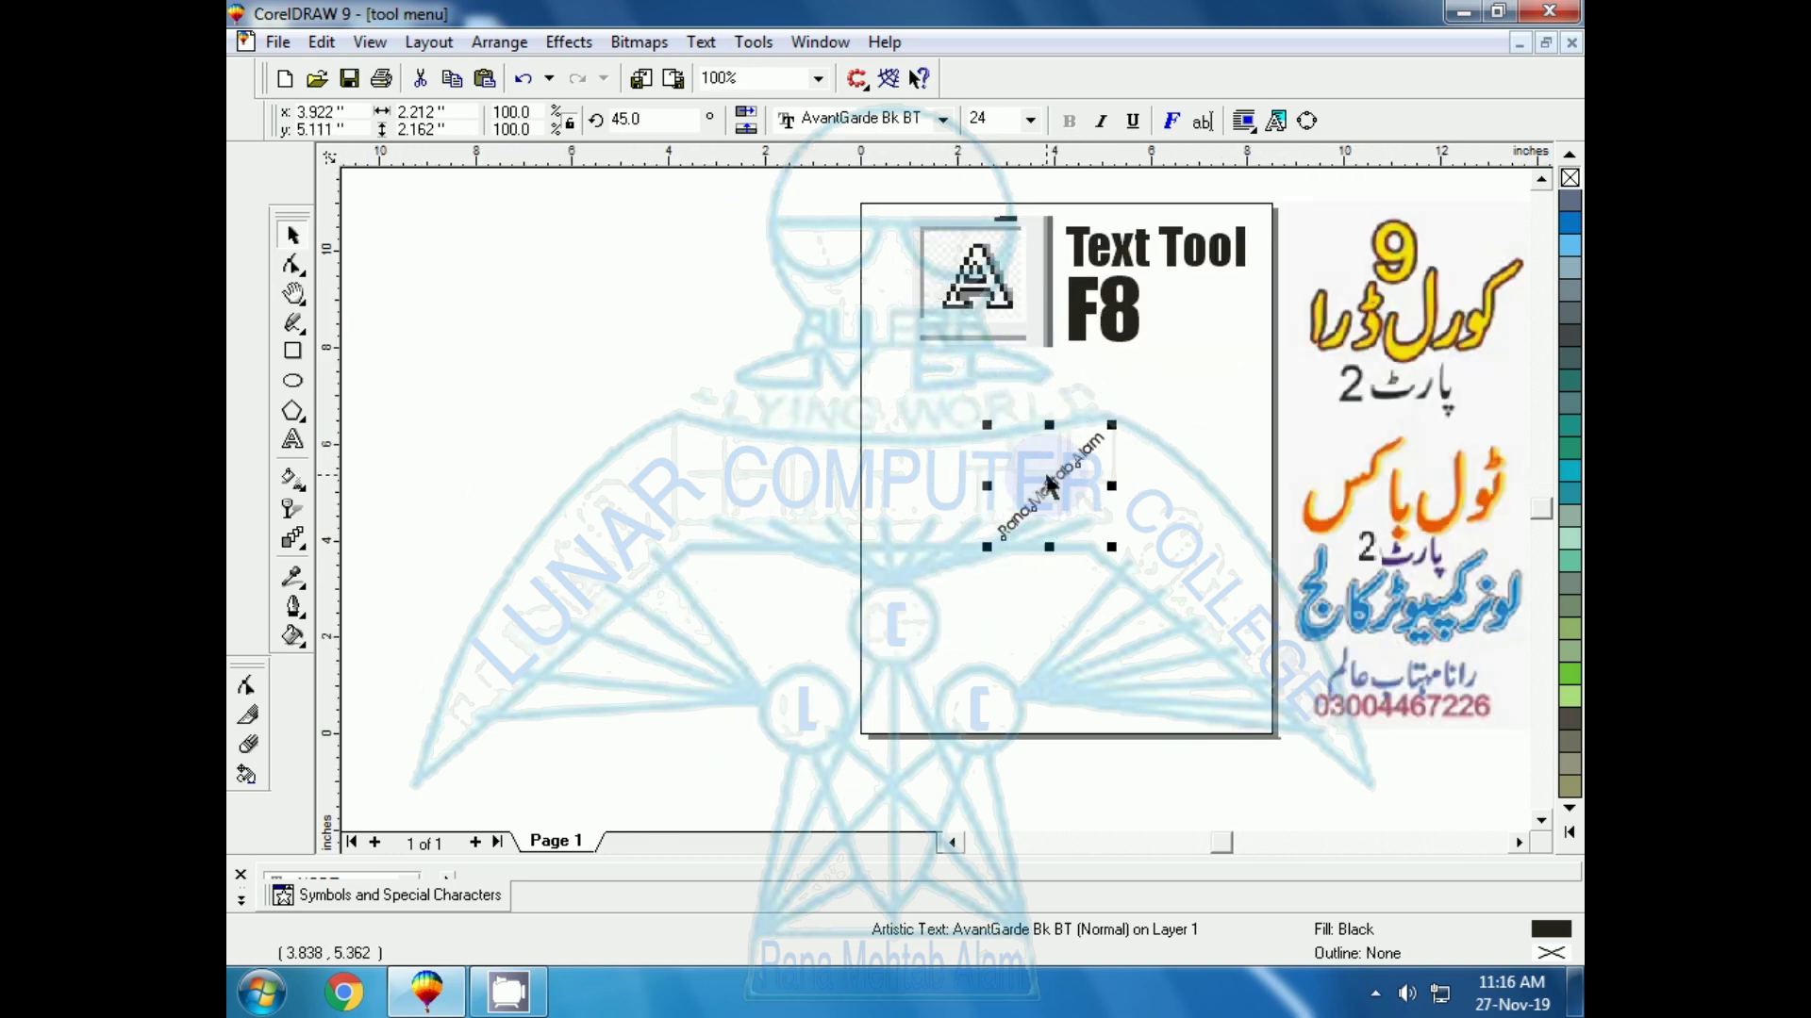
key(shift+F2)
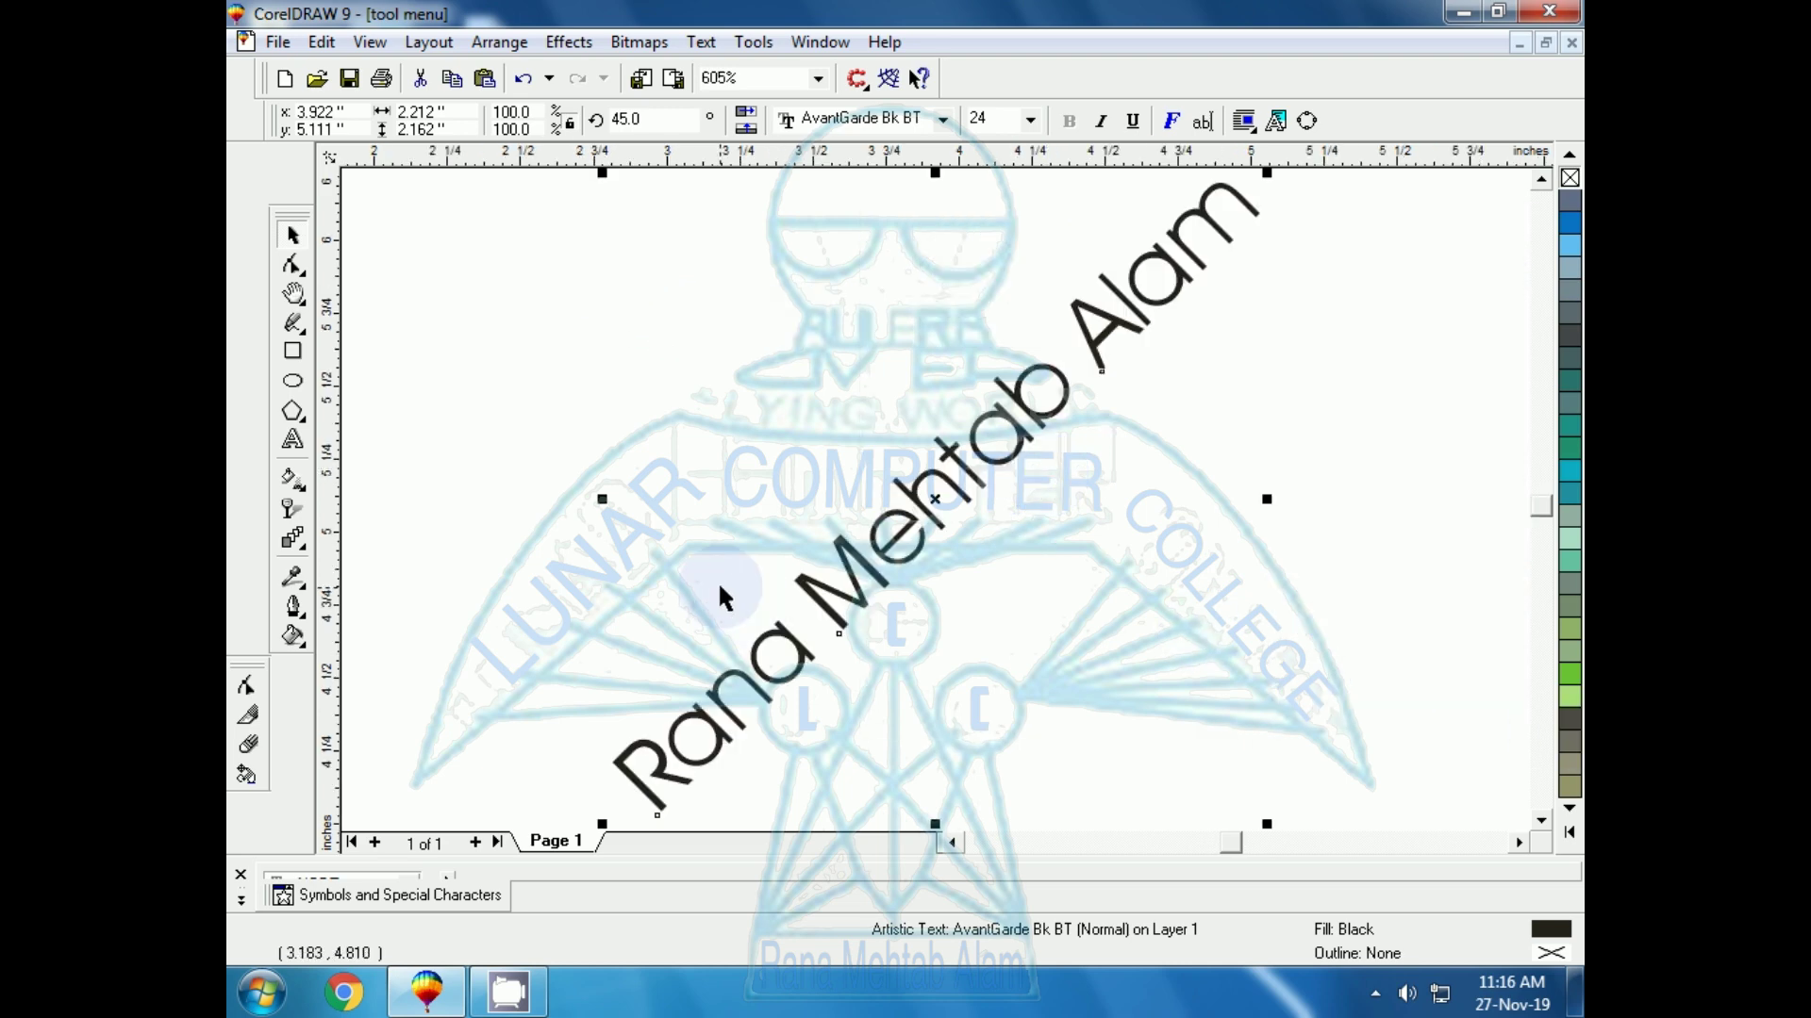
Try rotation angles of -45° and then 90° on the title
double_click(665, 119)
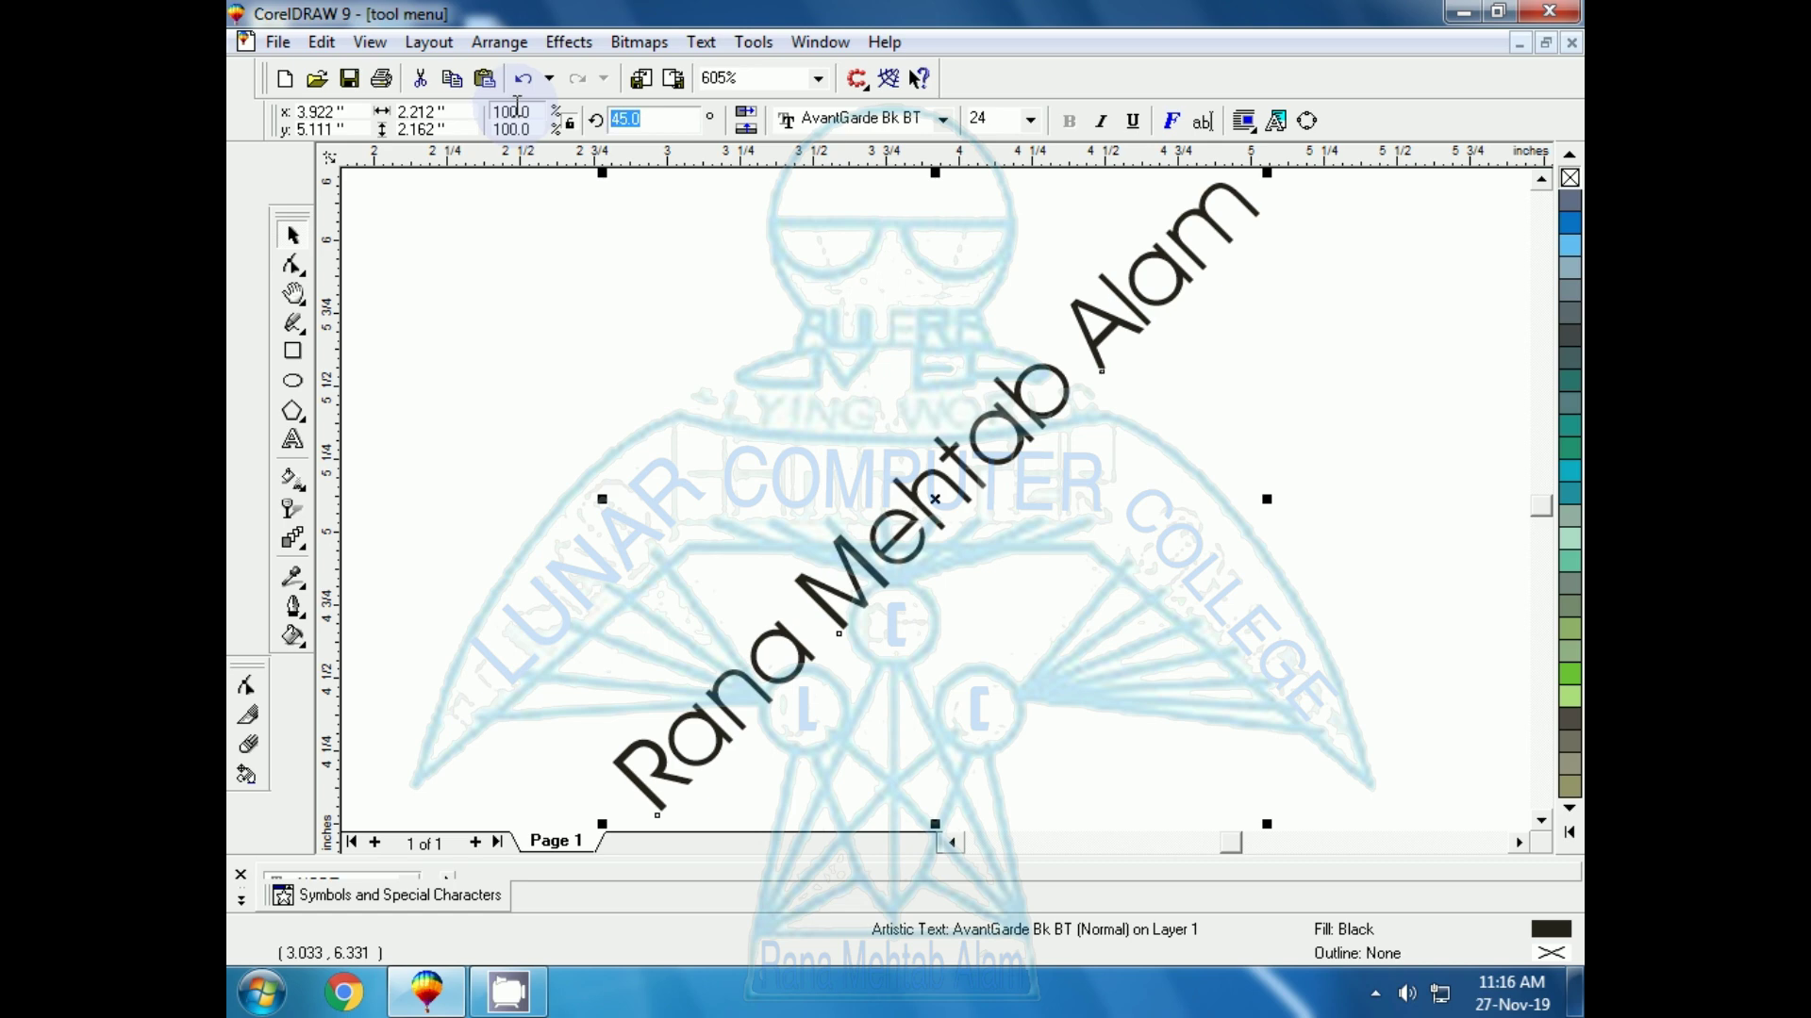
key(BackSpace)
text(-45)
key(Return)
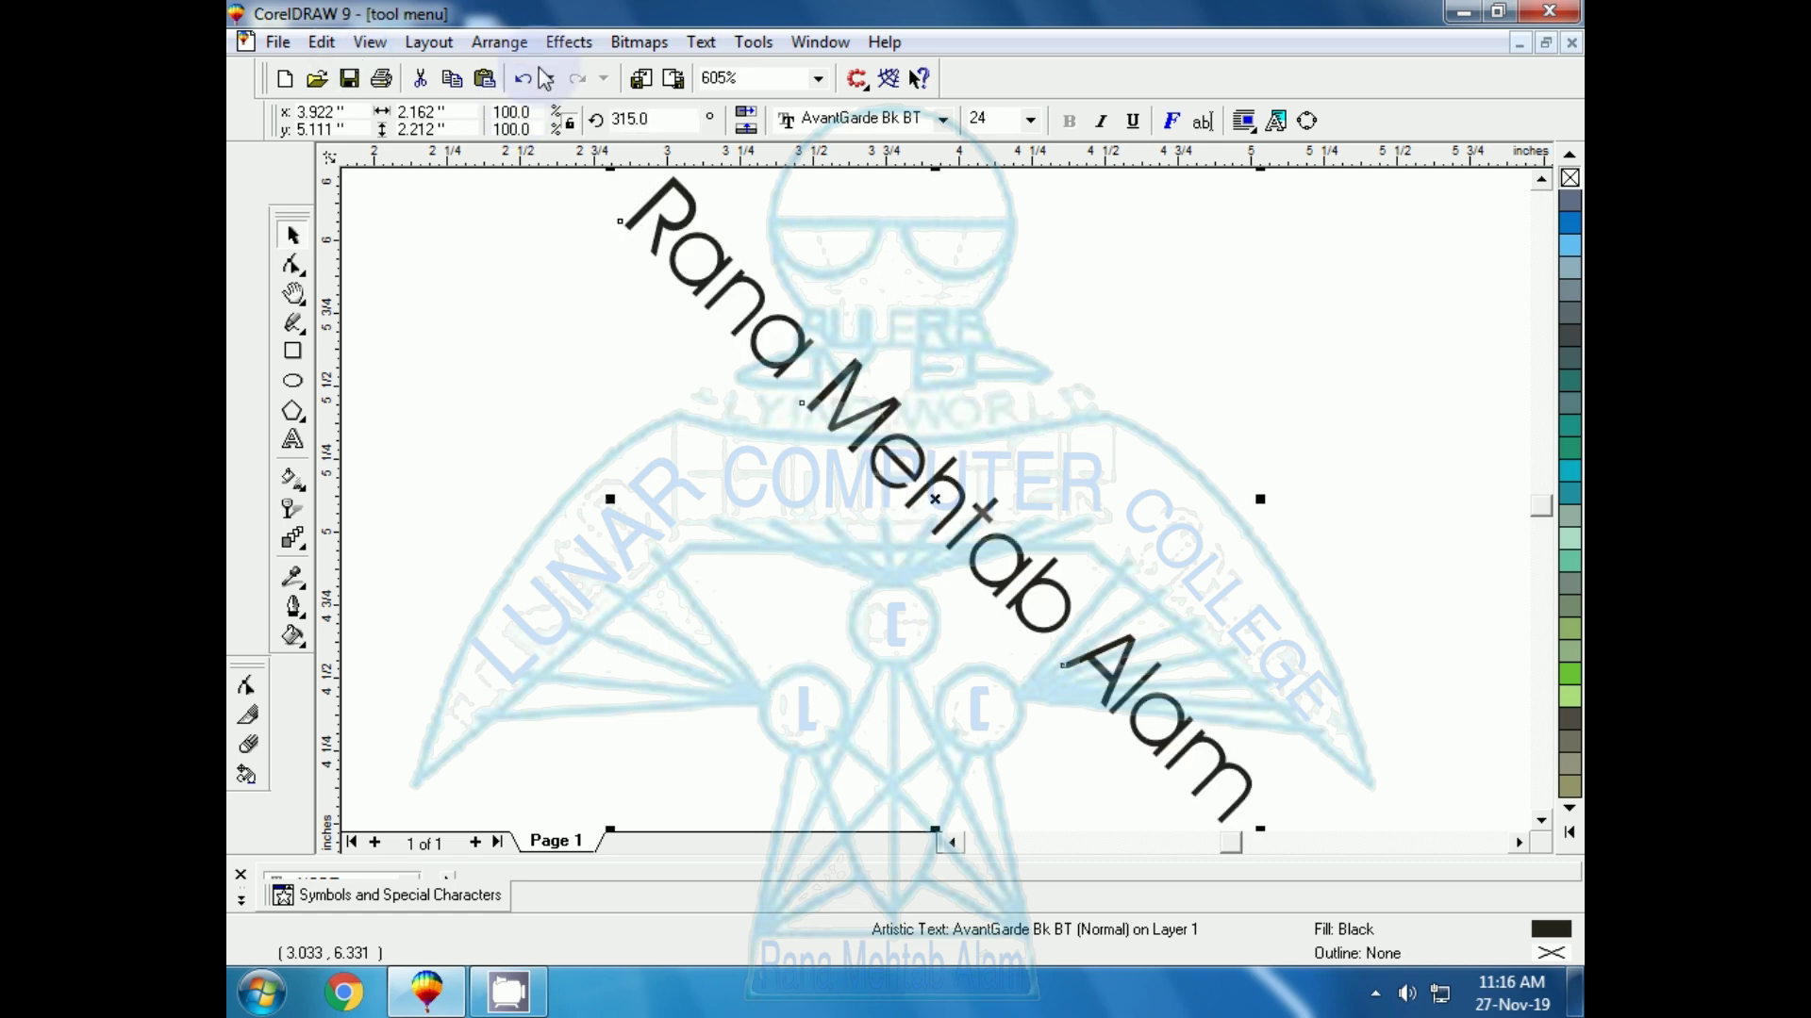
double_click(658, 118)
text(9)
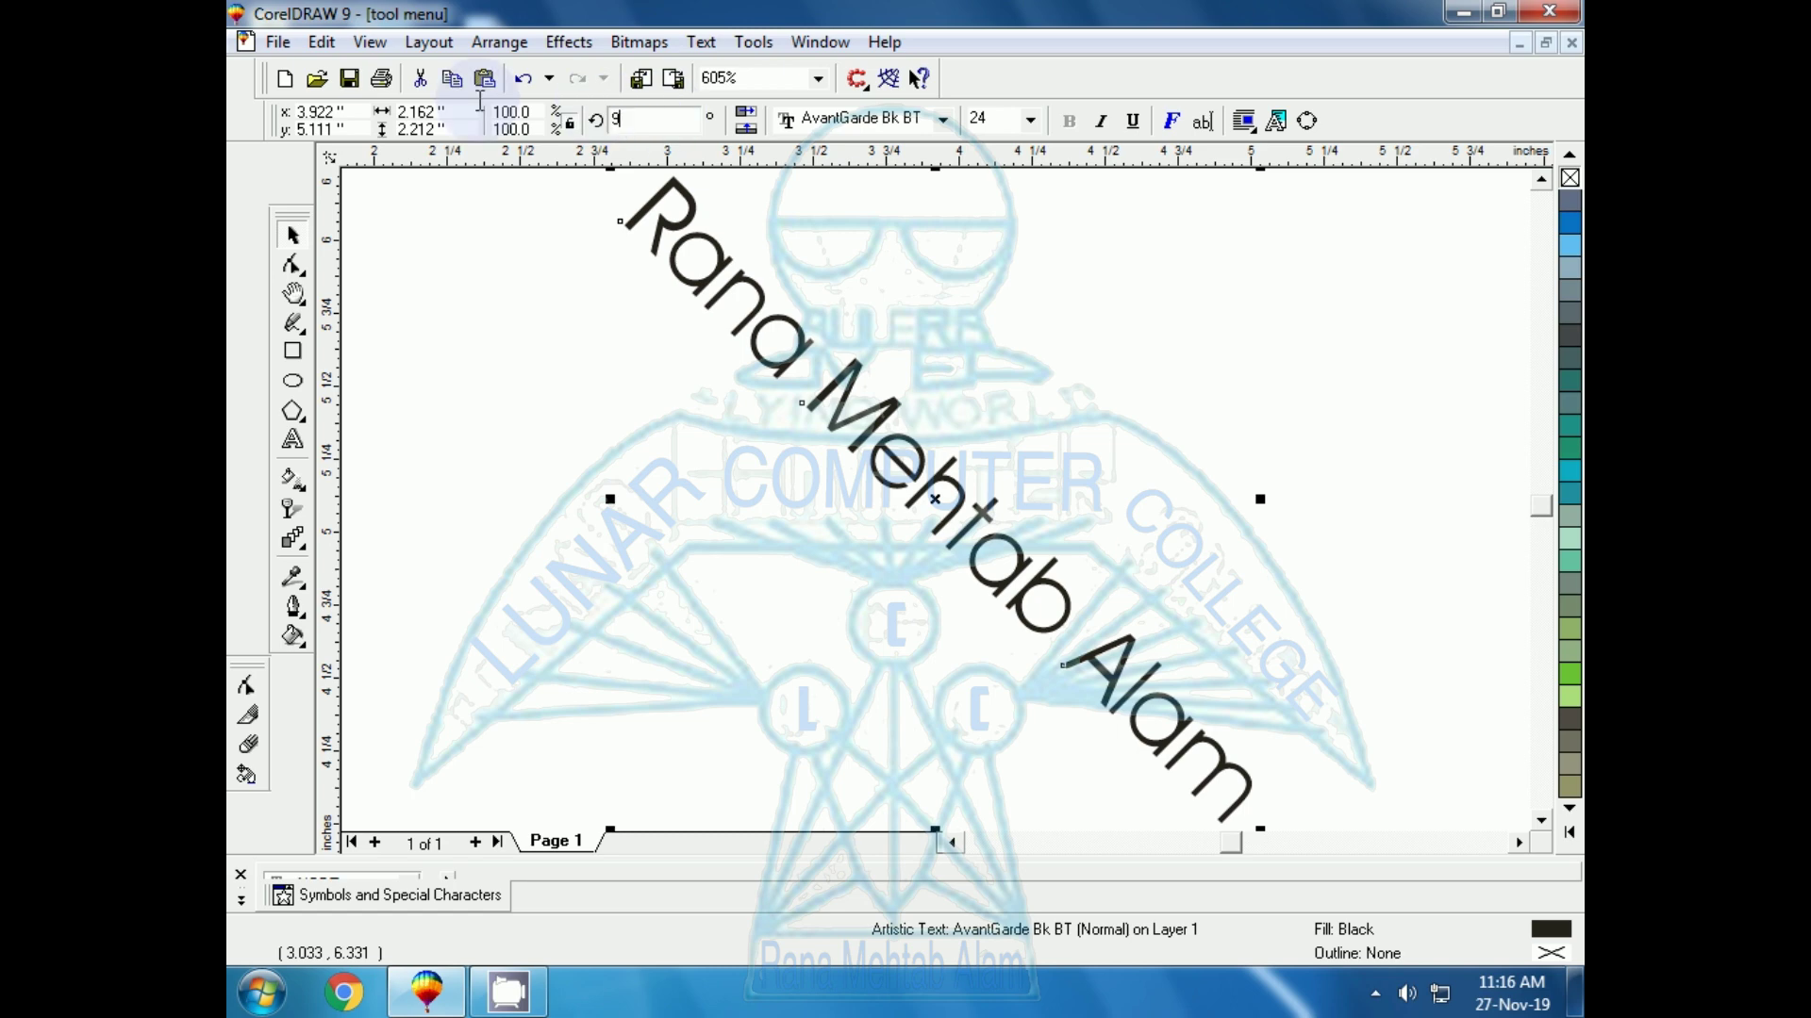
text(0)
key(Return)
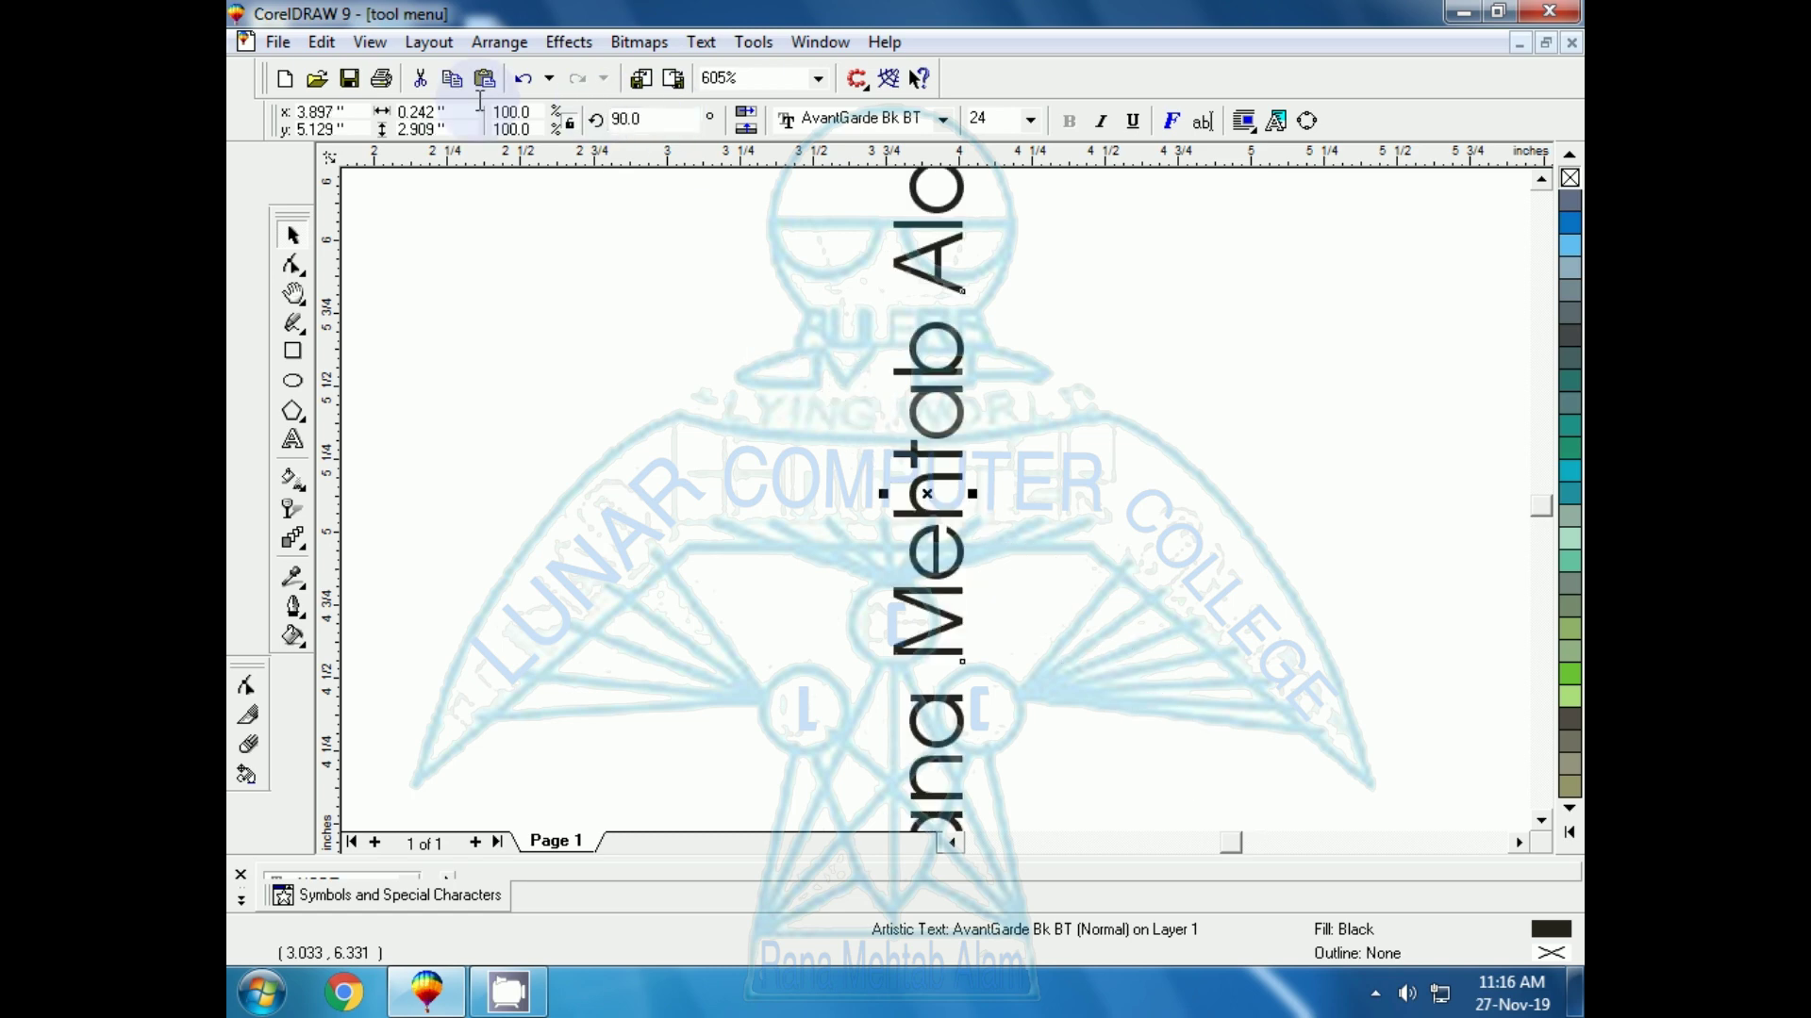
Move the vertical title right and set its rotation back to 0°
key(F3)
drag(677, 280, 737, 486)
click(630, 119)
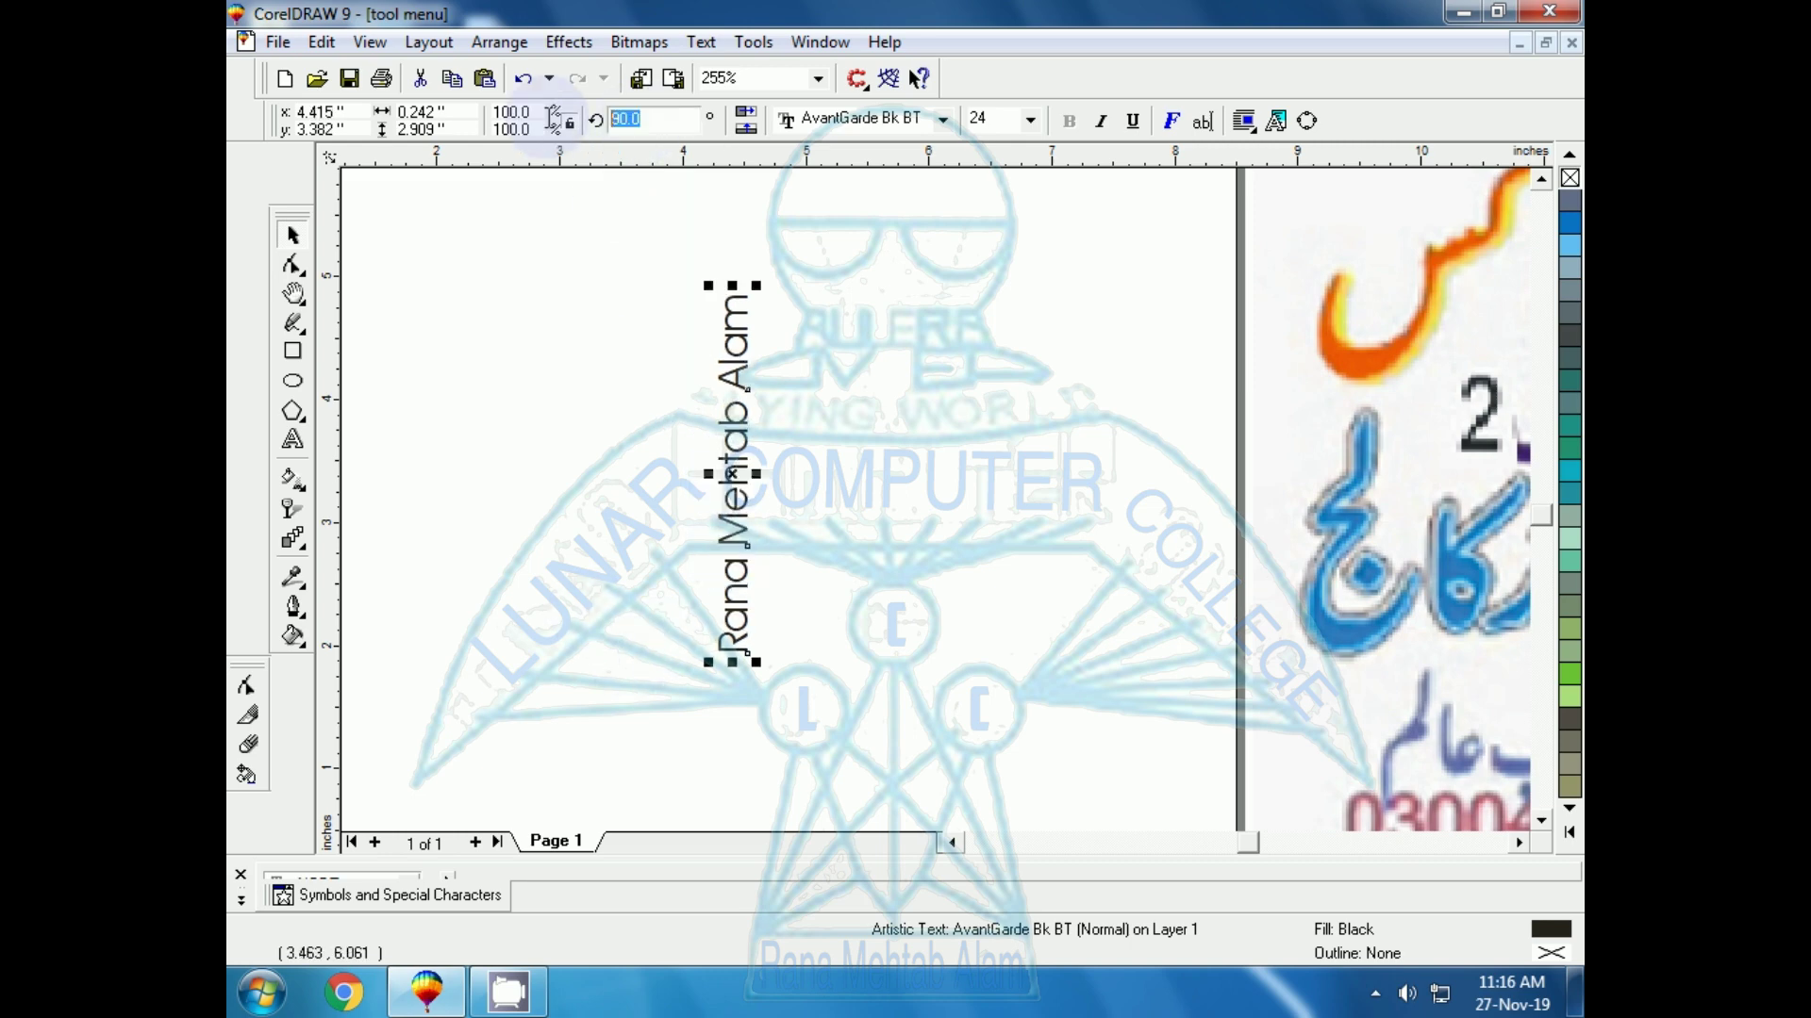
text(0)
key(Return)
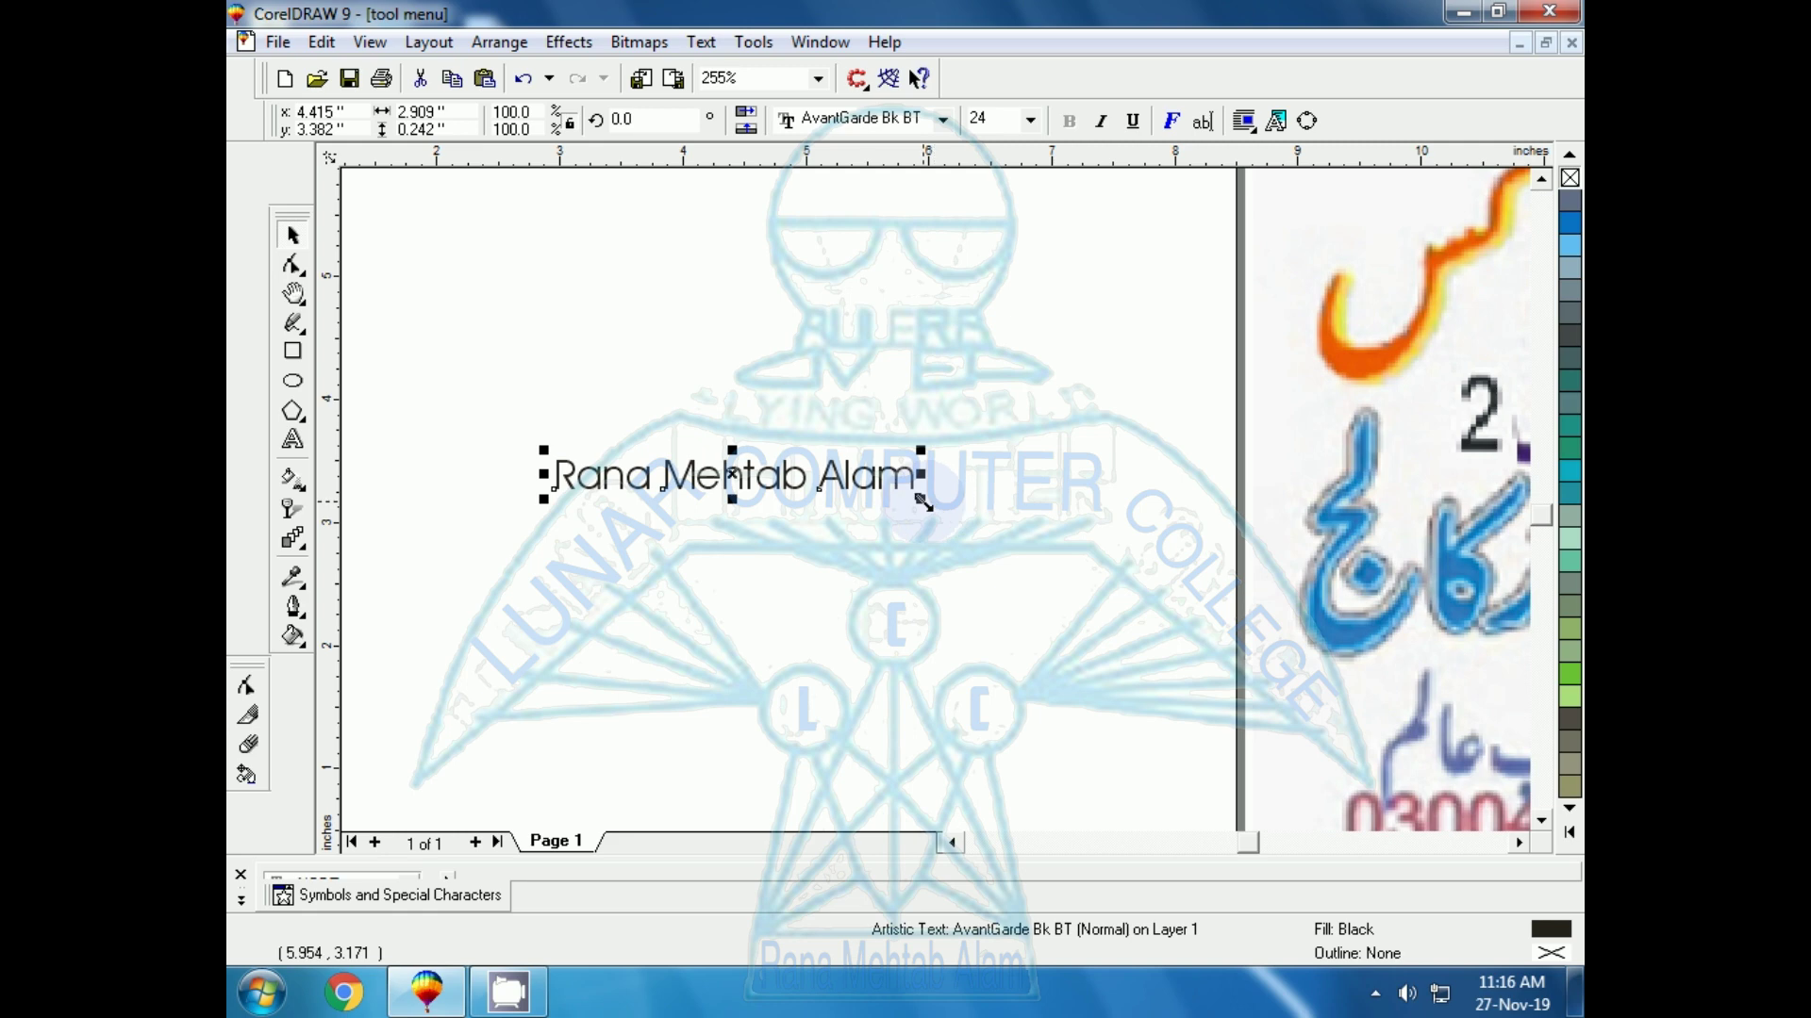
Scale the title up to about 37 pt and move it left and up
drag(922, 500, 1112, 564)
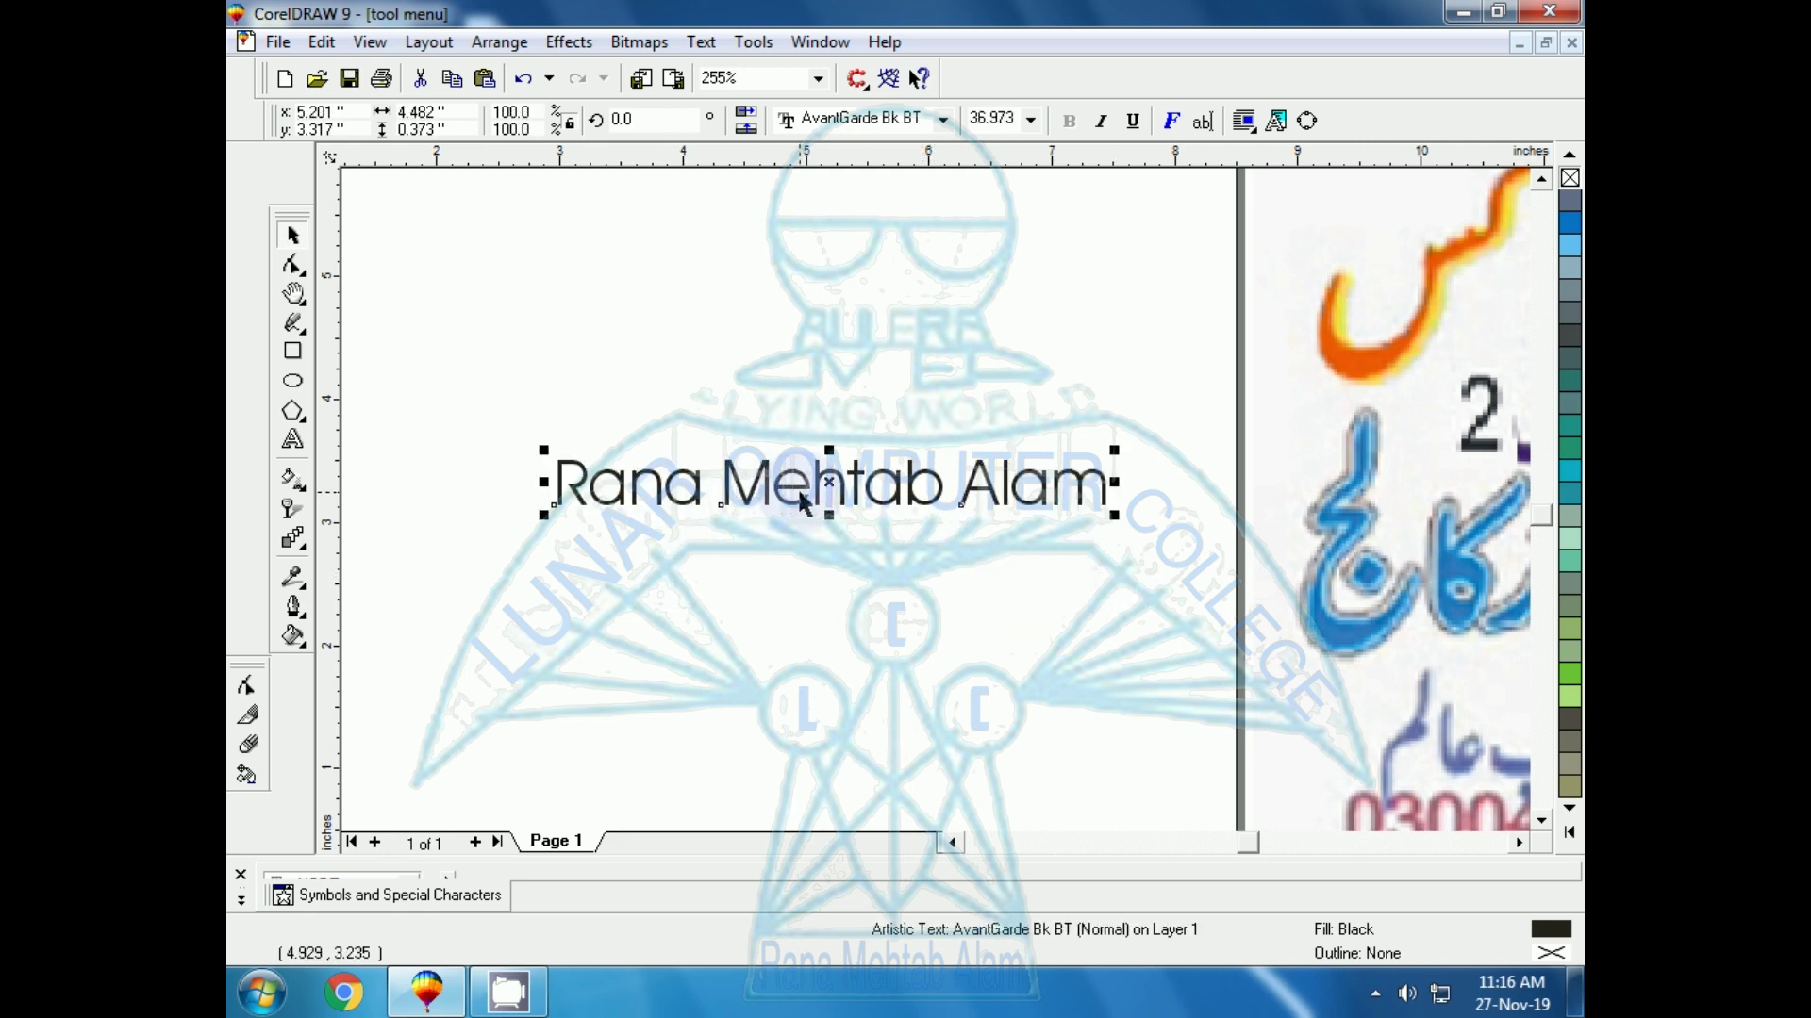
drag(799, 493, 728, 465)
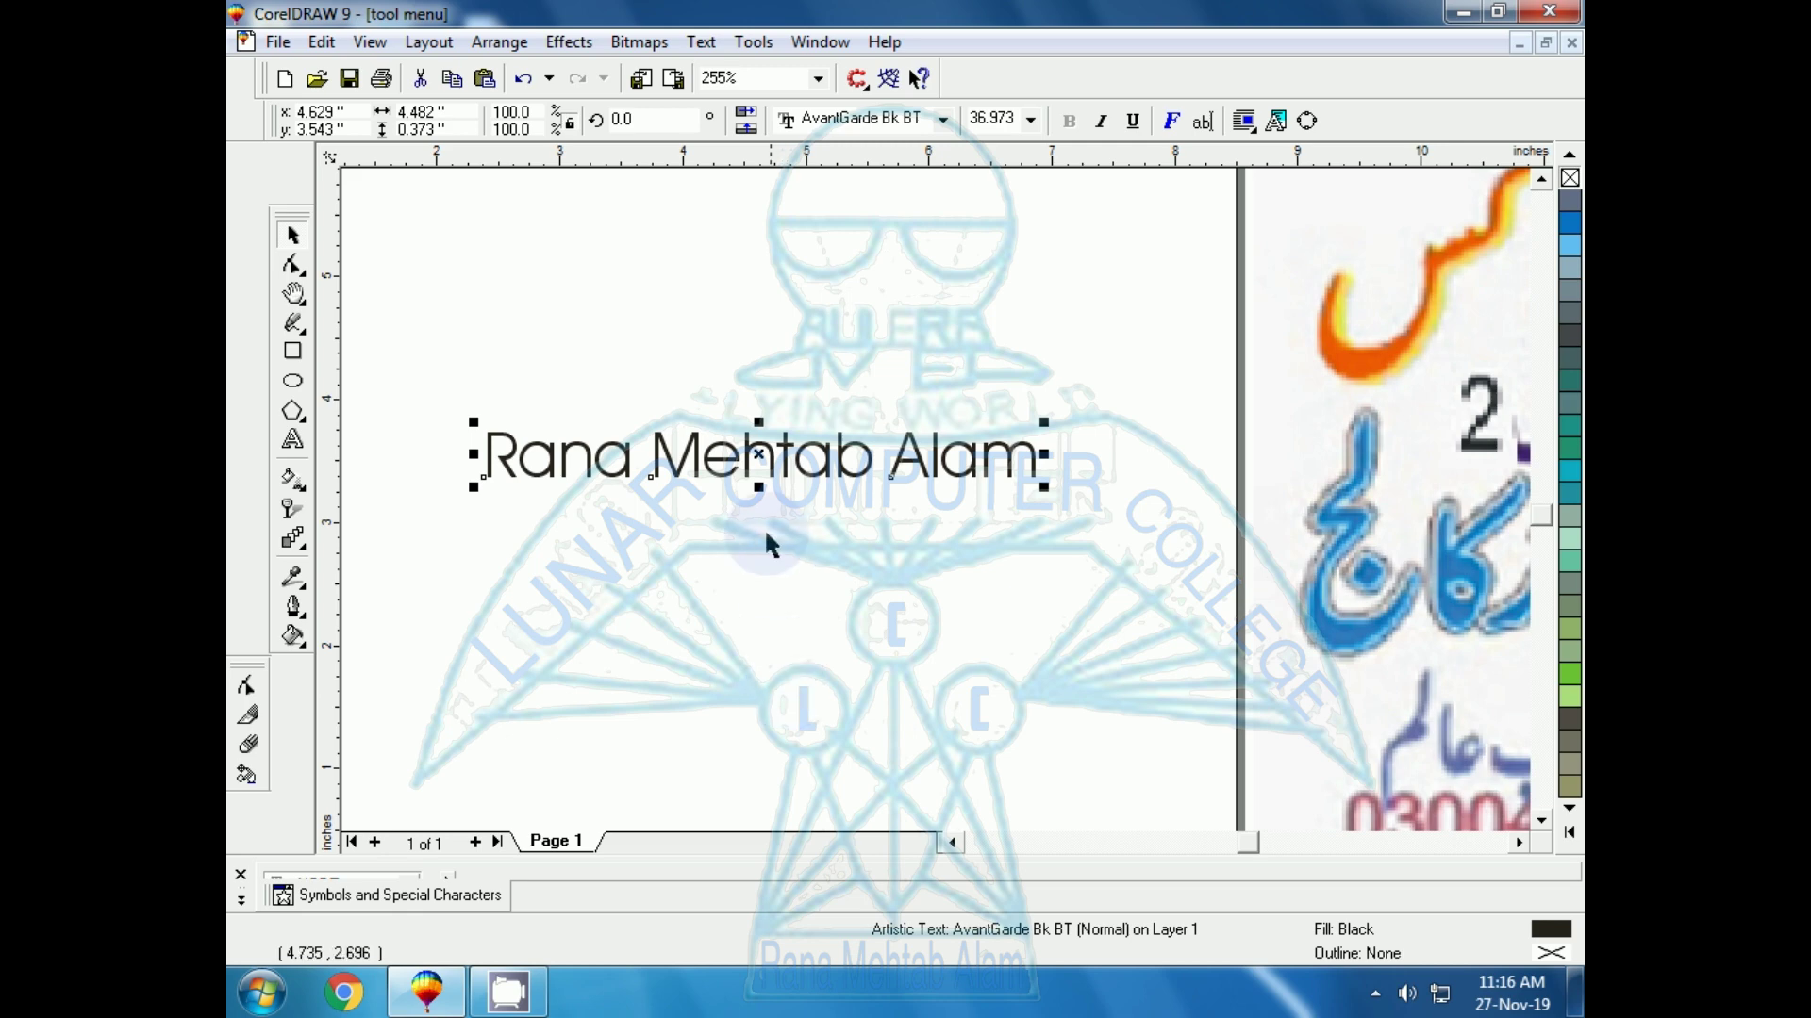
click(711, 498)
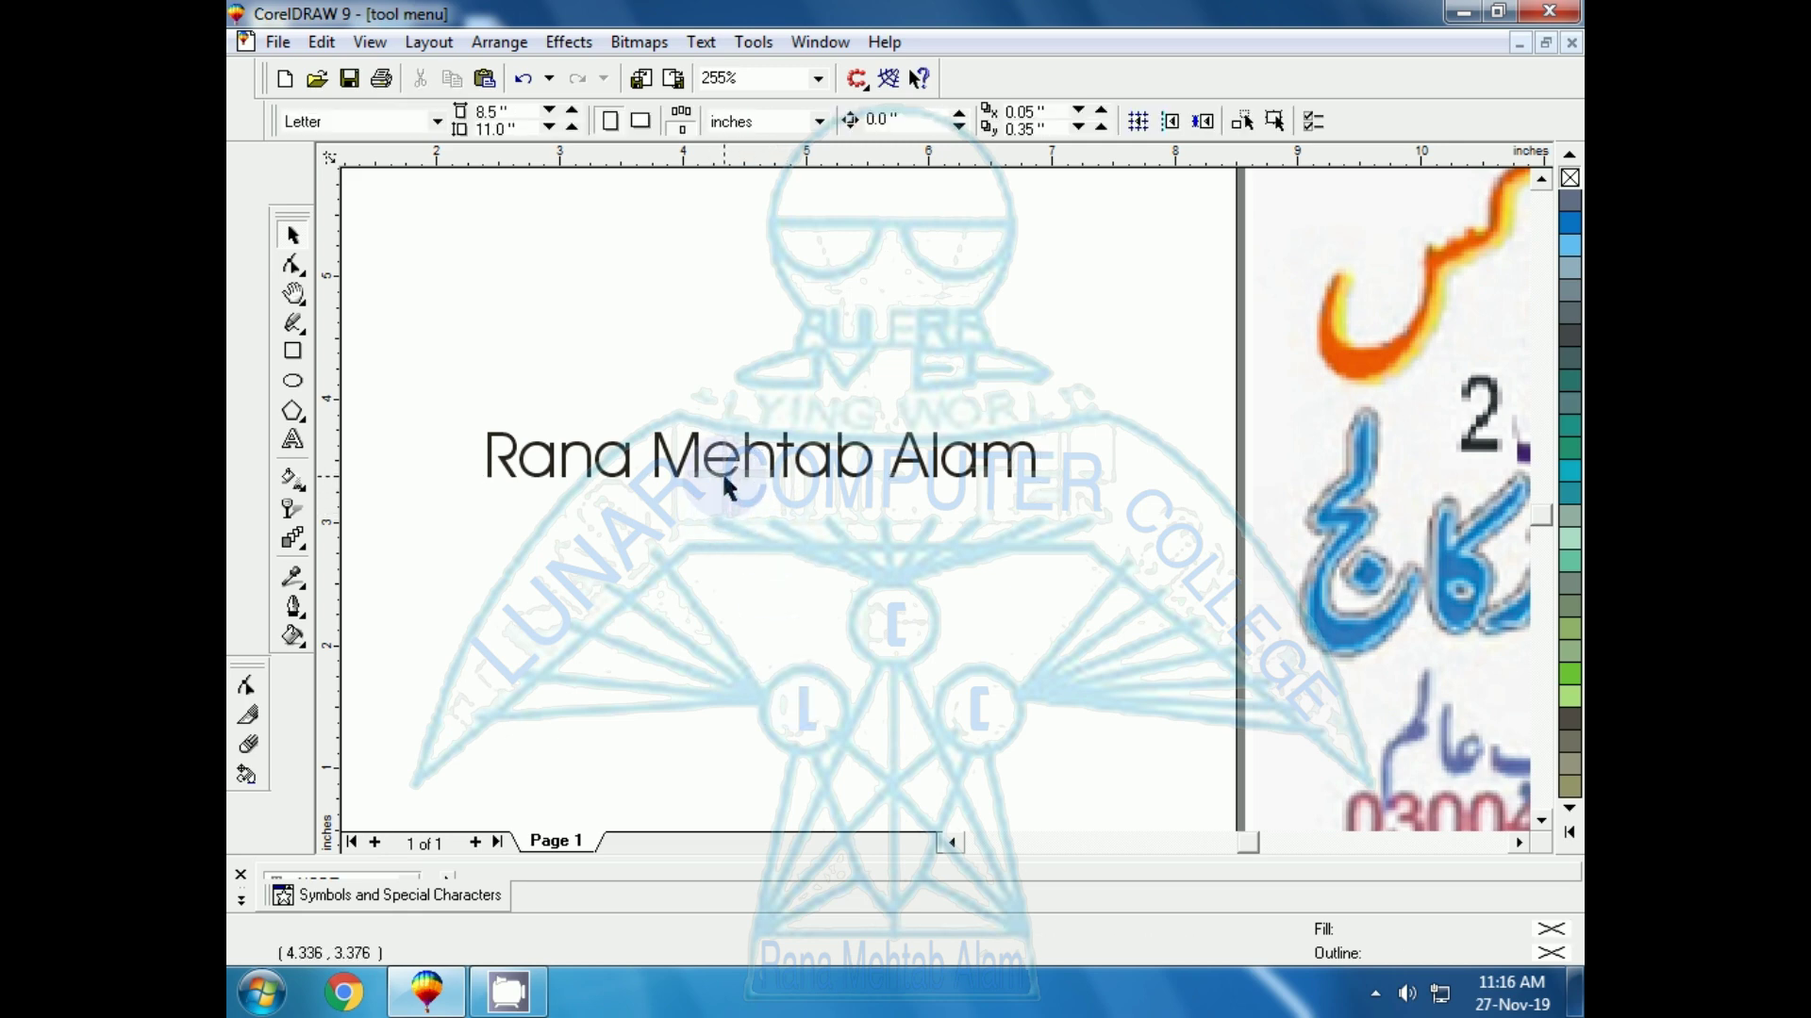
click(724, 479)
key(shift+F2)
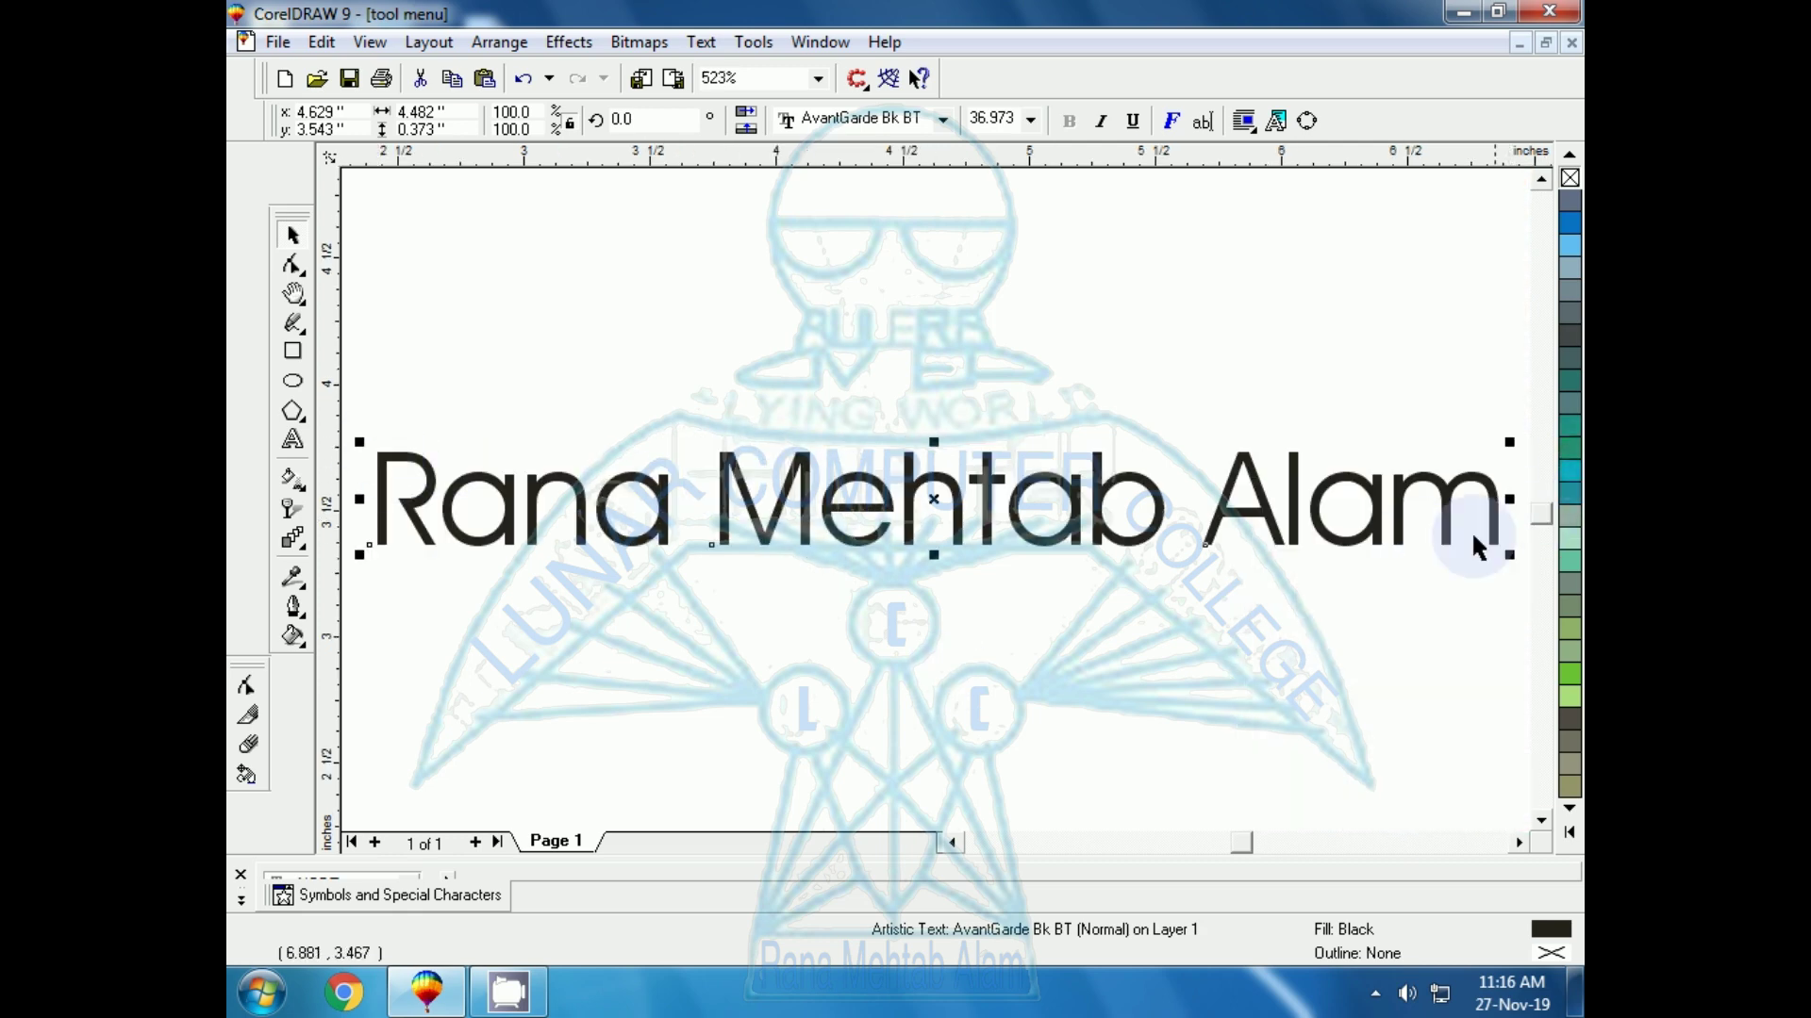
Tilt the title slightly clockwise, then reset its rotation to 0°
click(952, 536)
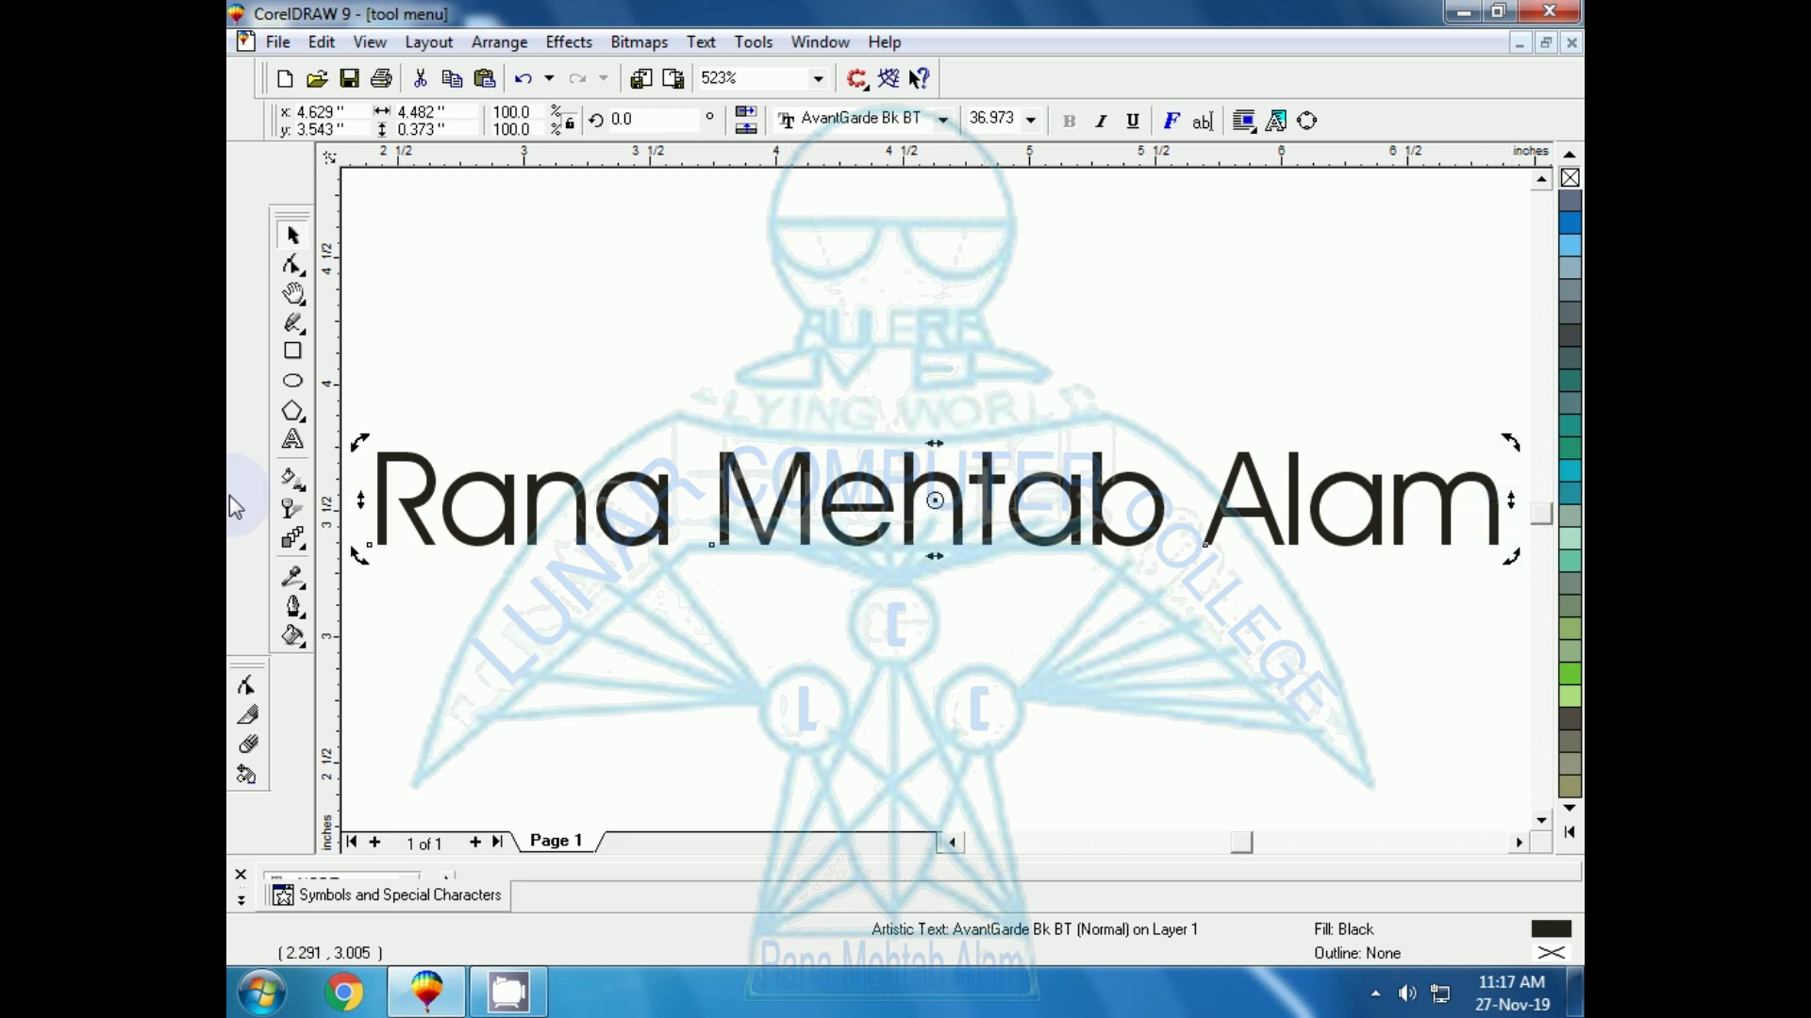
drag(1509, 563, 1498, 618)
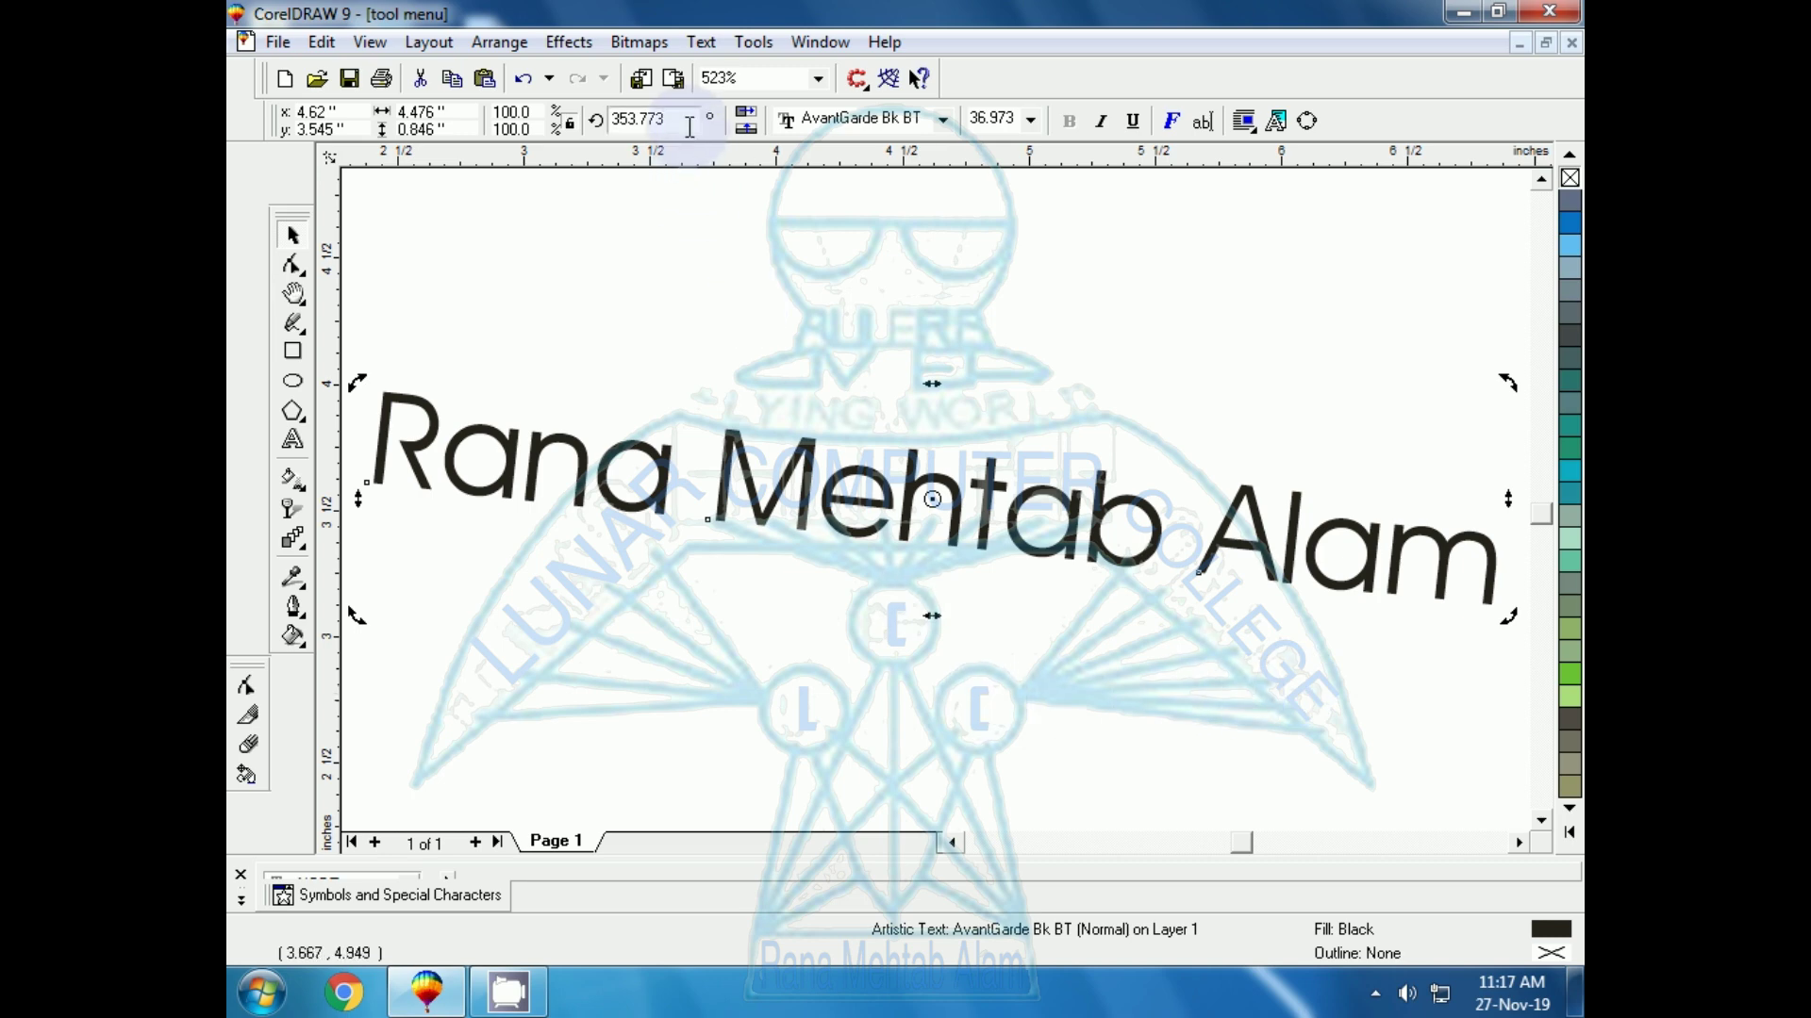
drag(683, 119, 612, 119)
text(0)
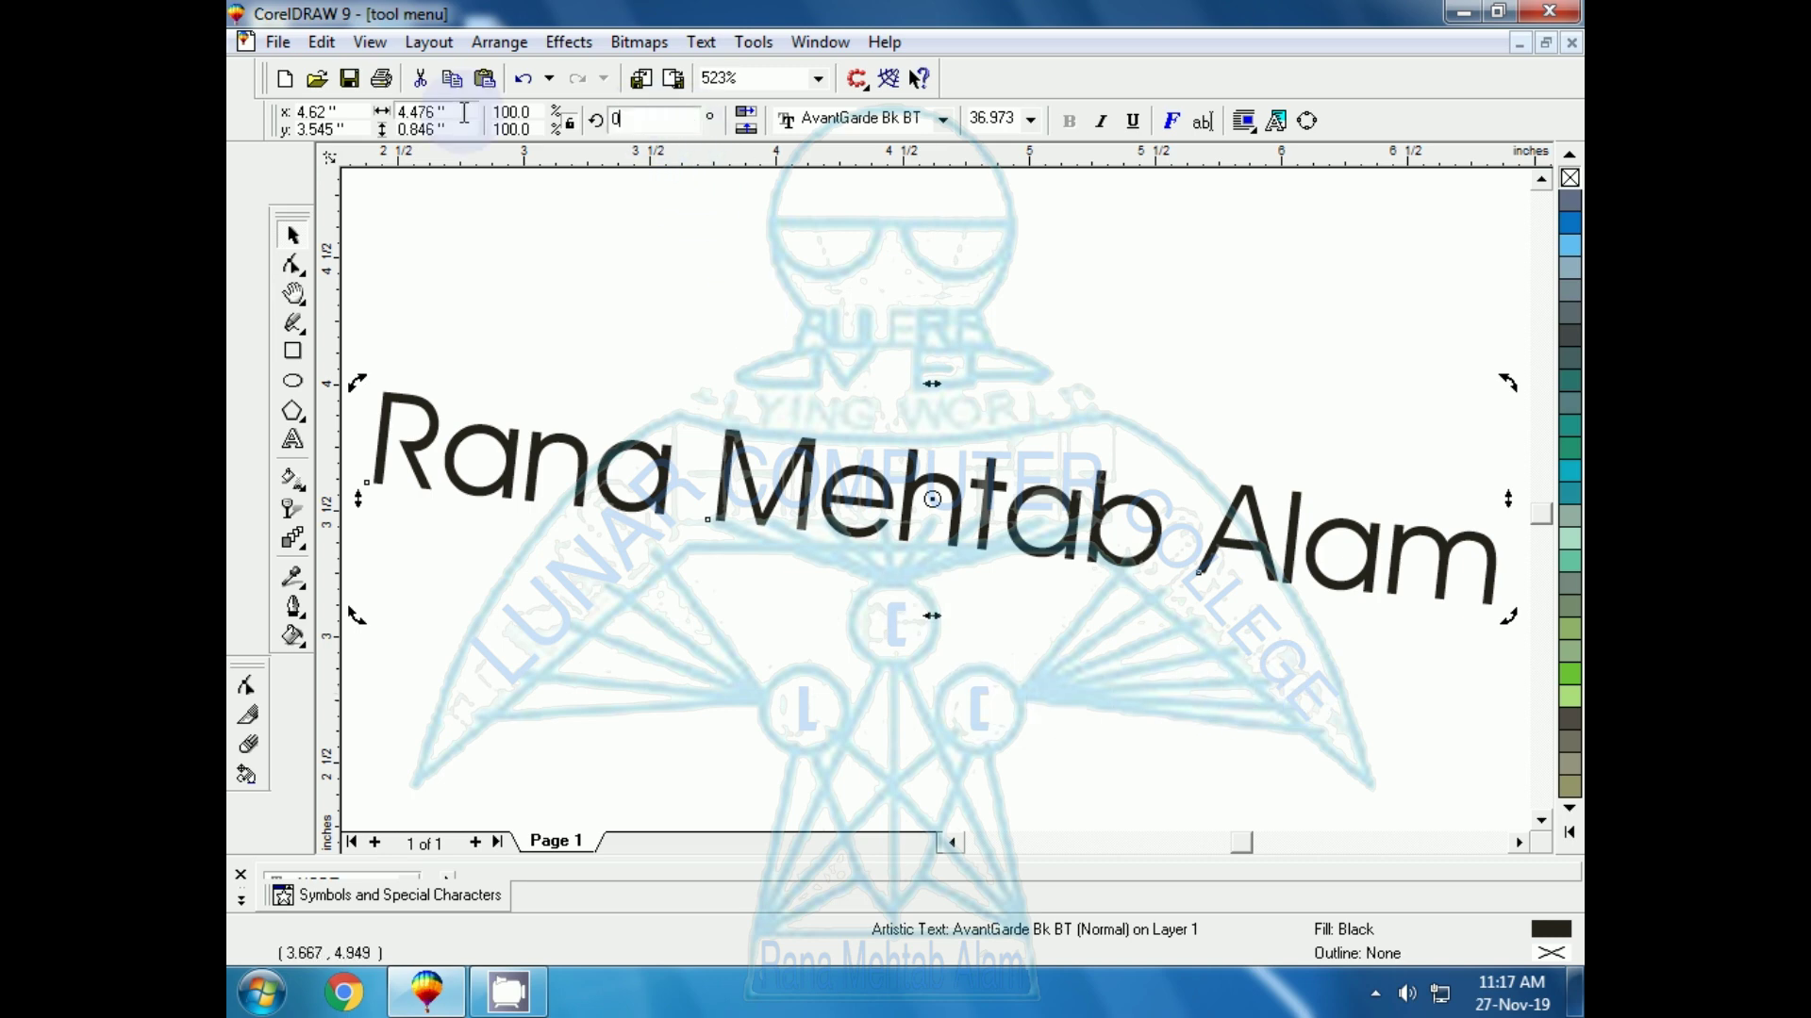
key(Return)
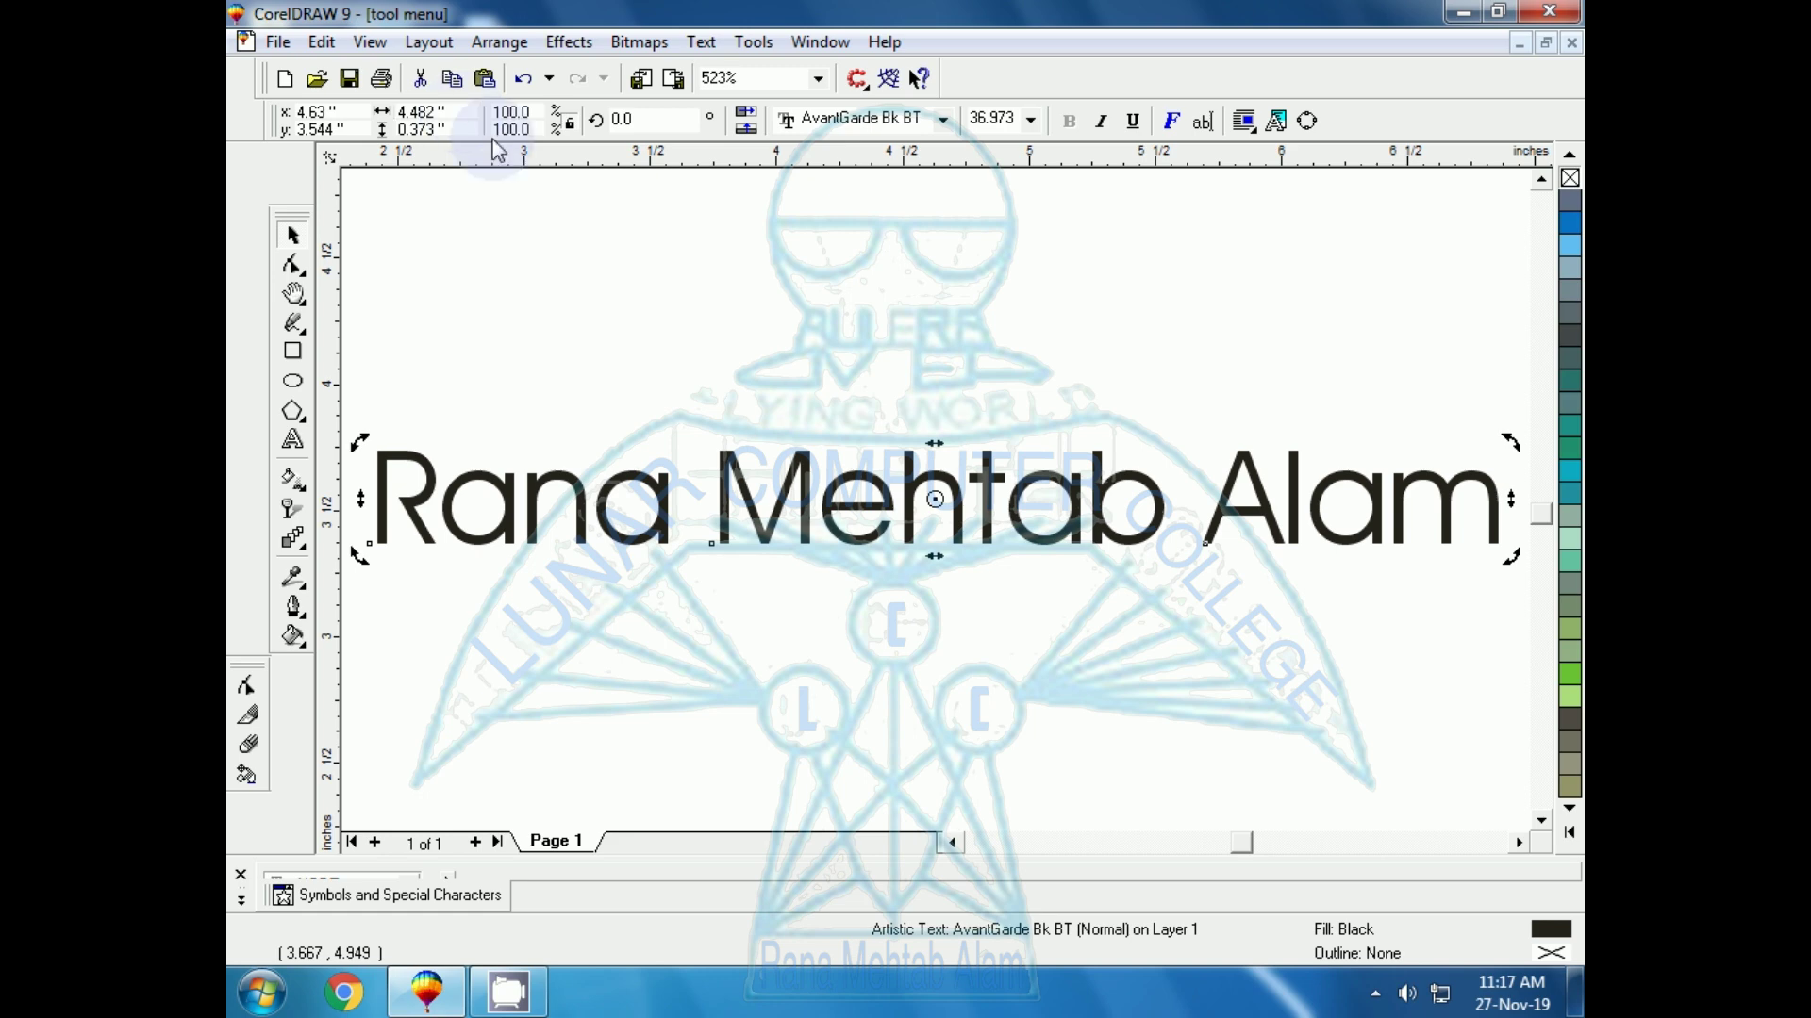
Apply the Berlin Sans FB Demi font to the title and try a 100 pt size
click(943, 119)
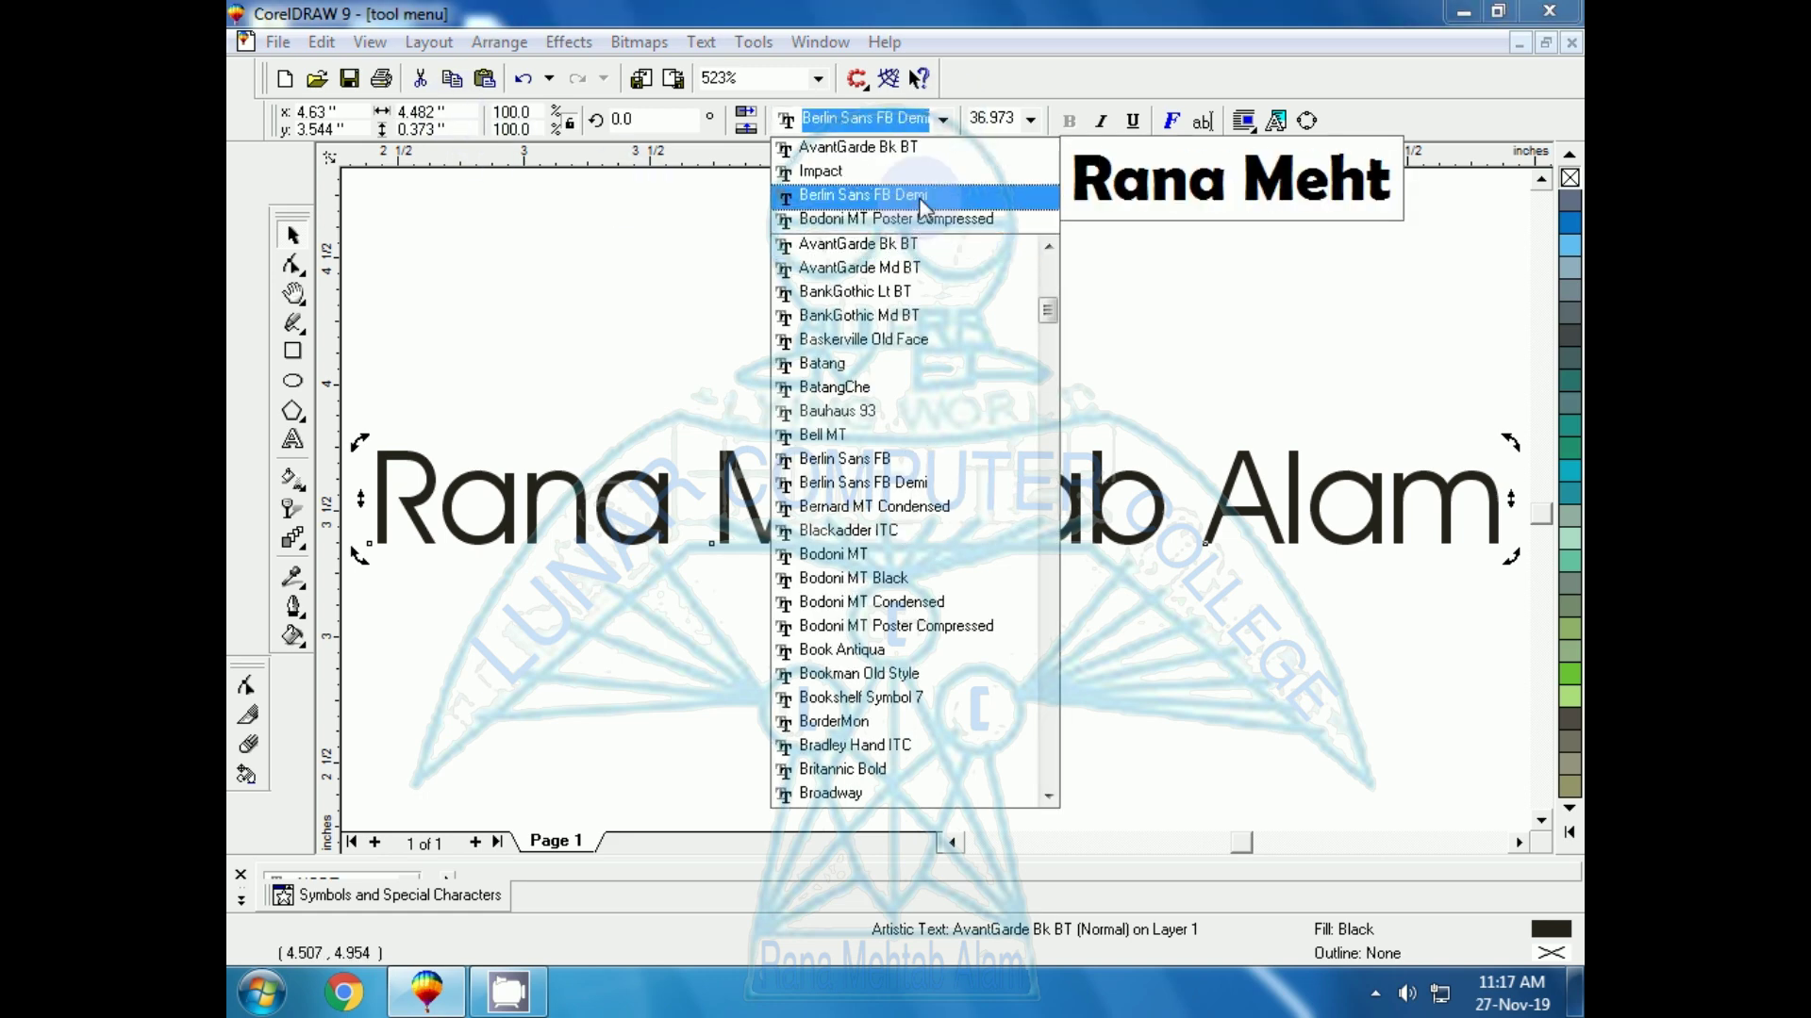
click(923, 207)
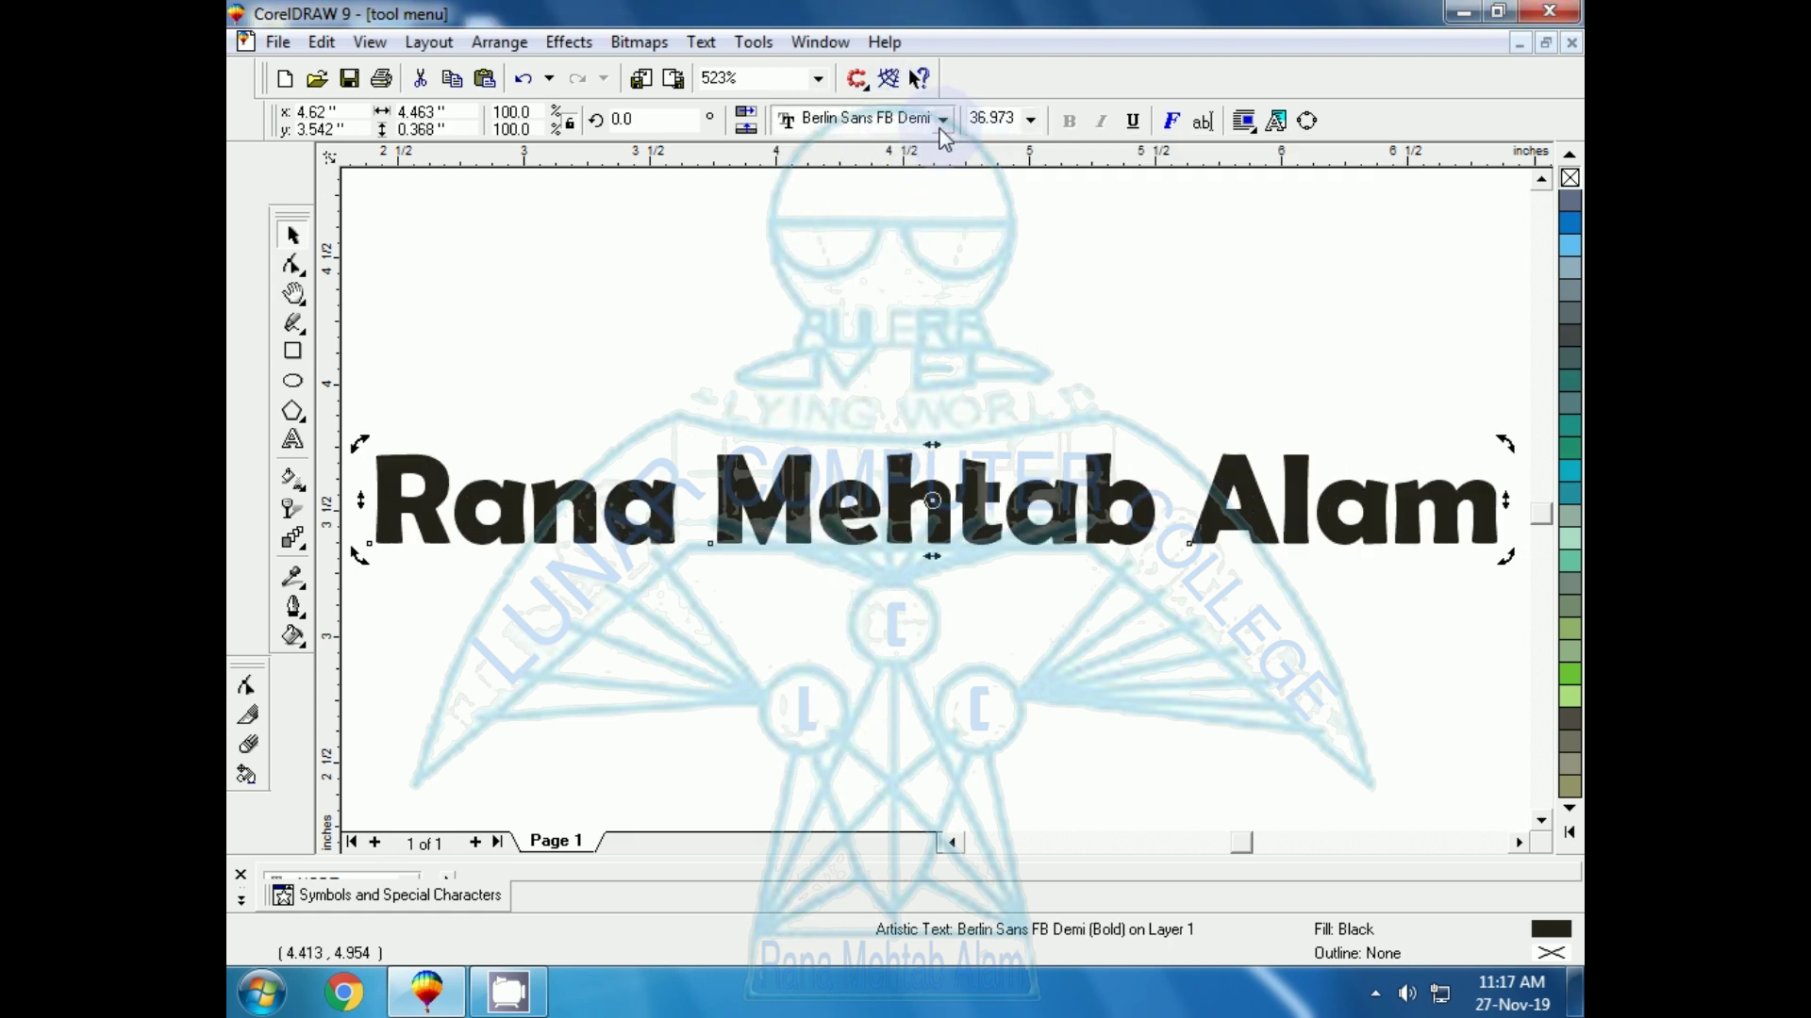
click(1031, 122)
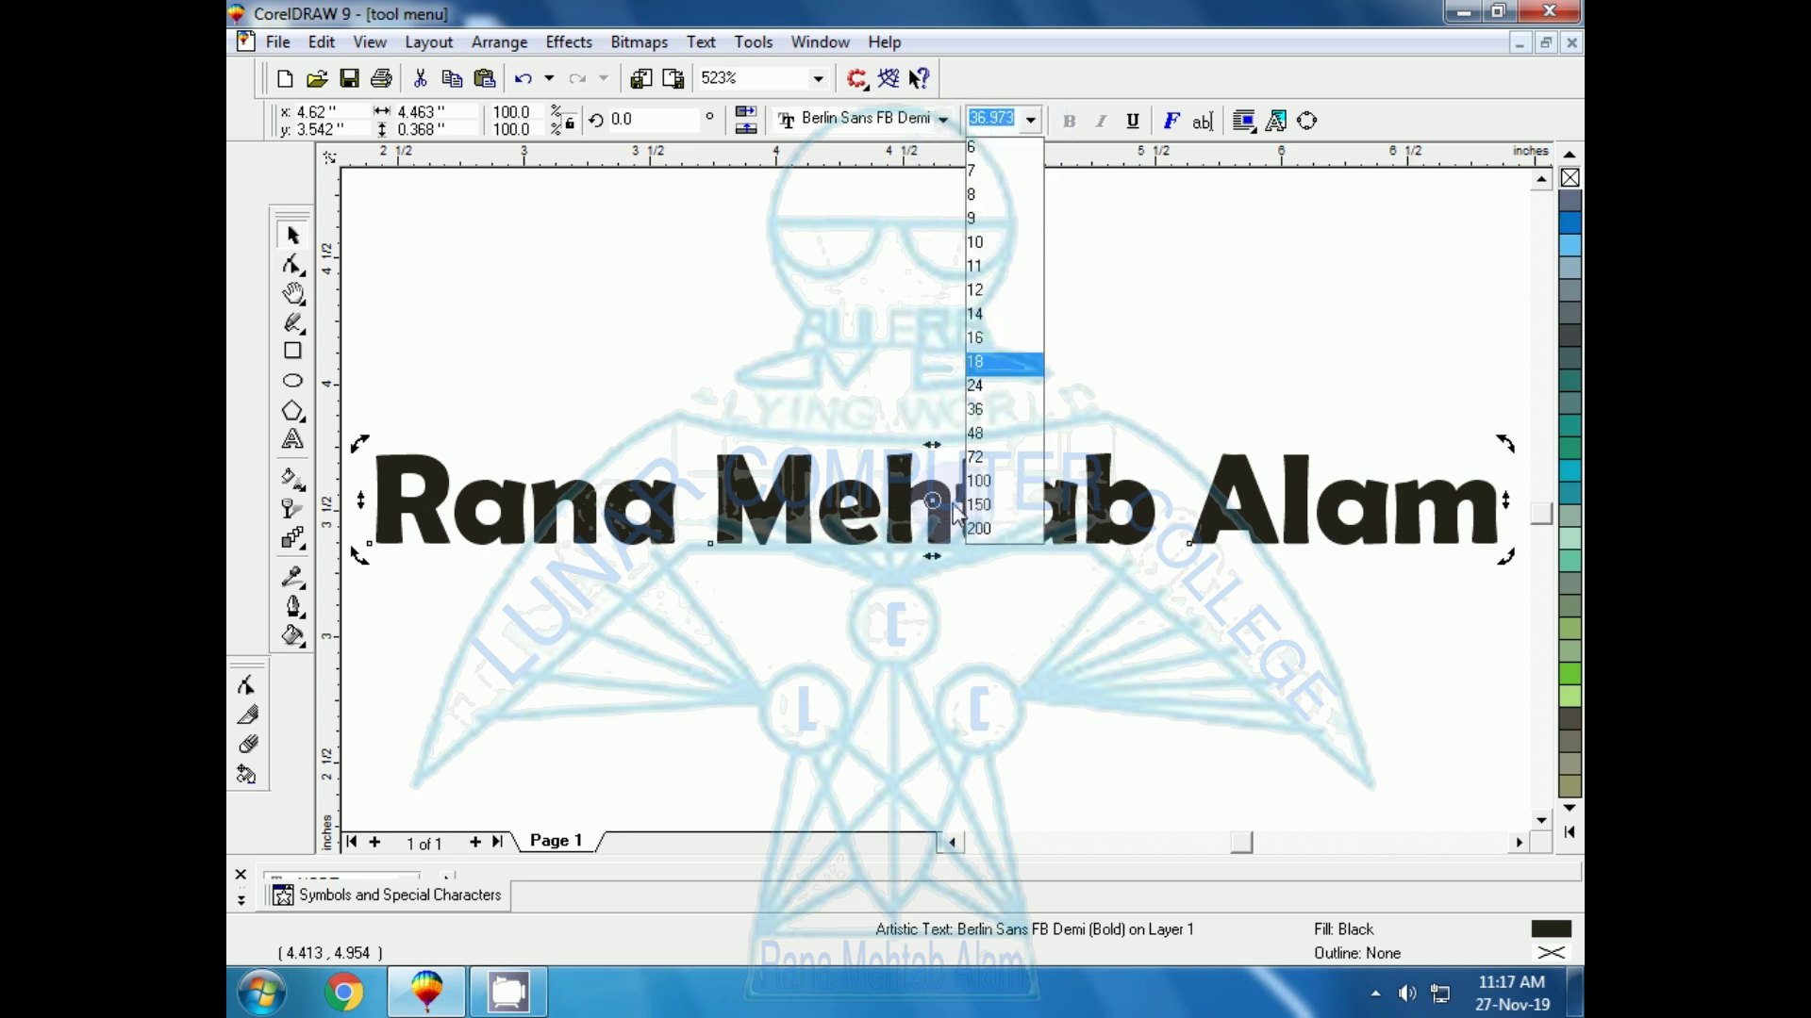
click(978, 482)
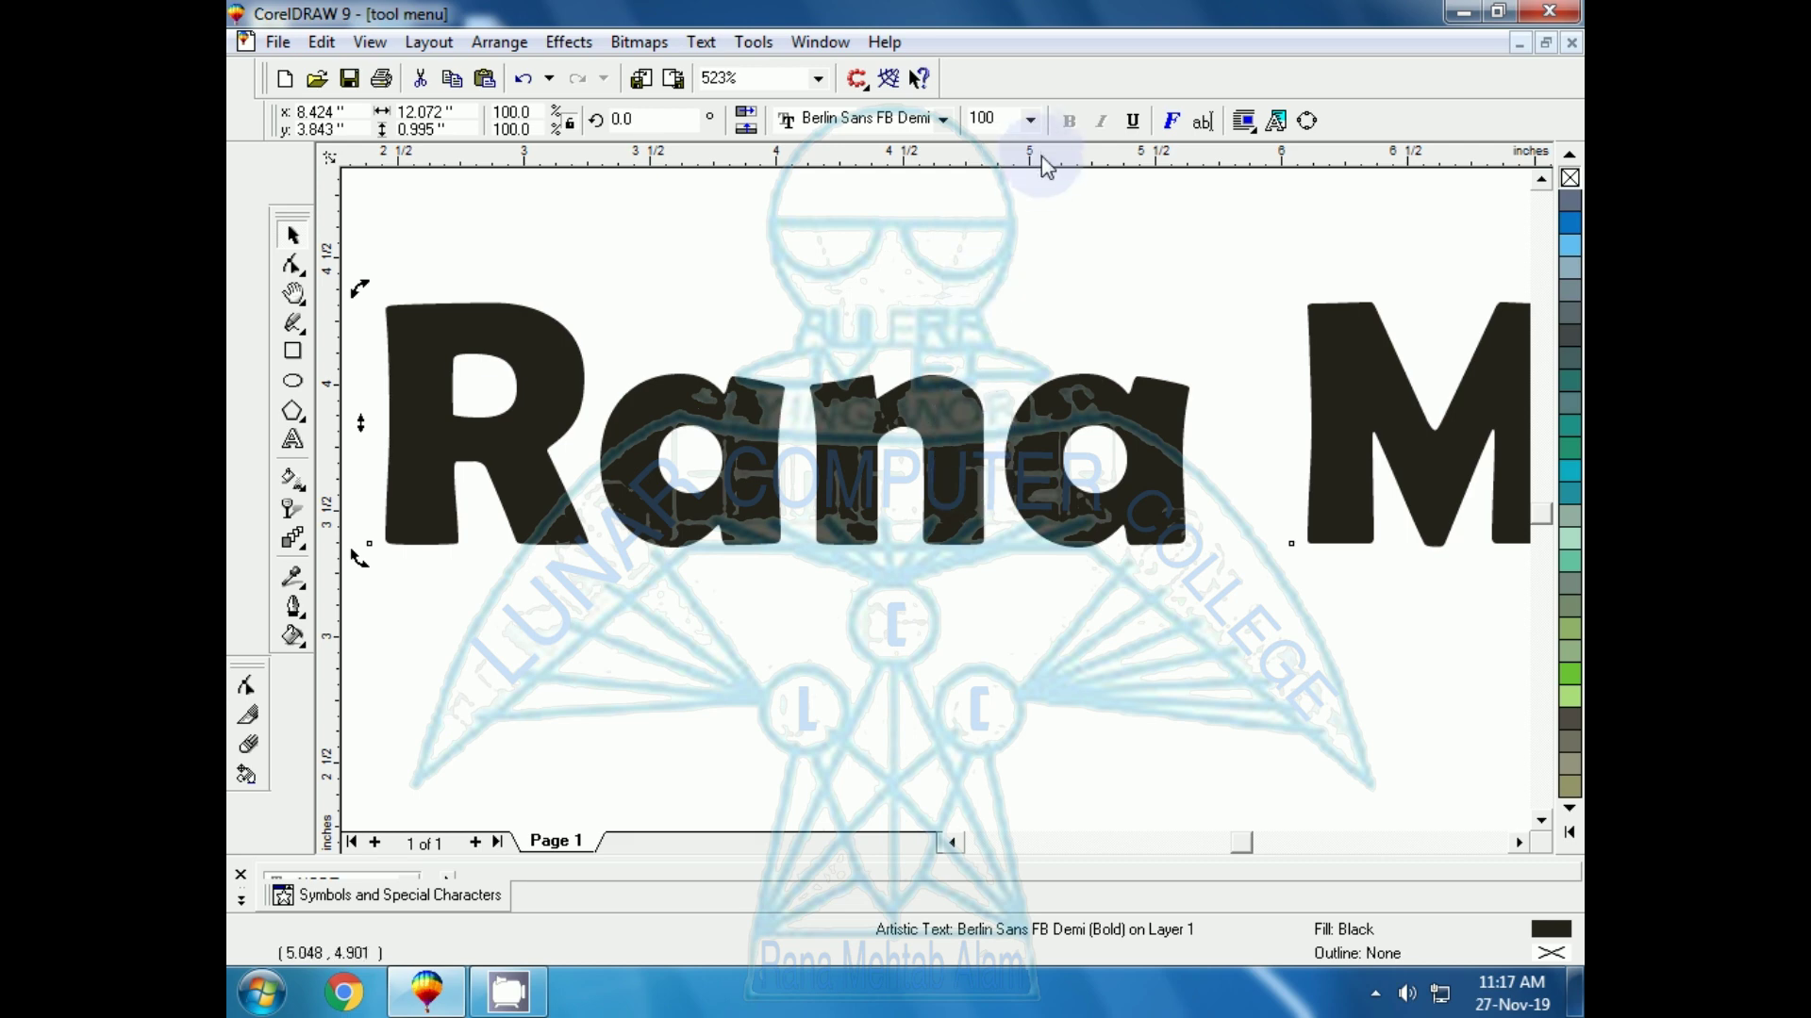
Try 8 pt, then settle the title at 12 pt and reselect it
double_click(983, 117)
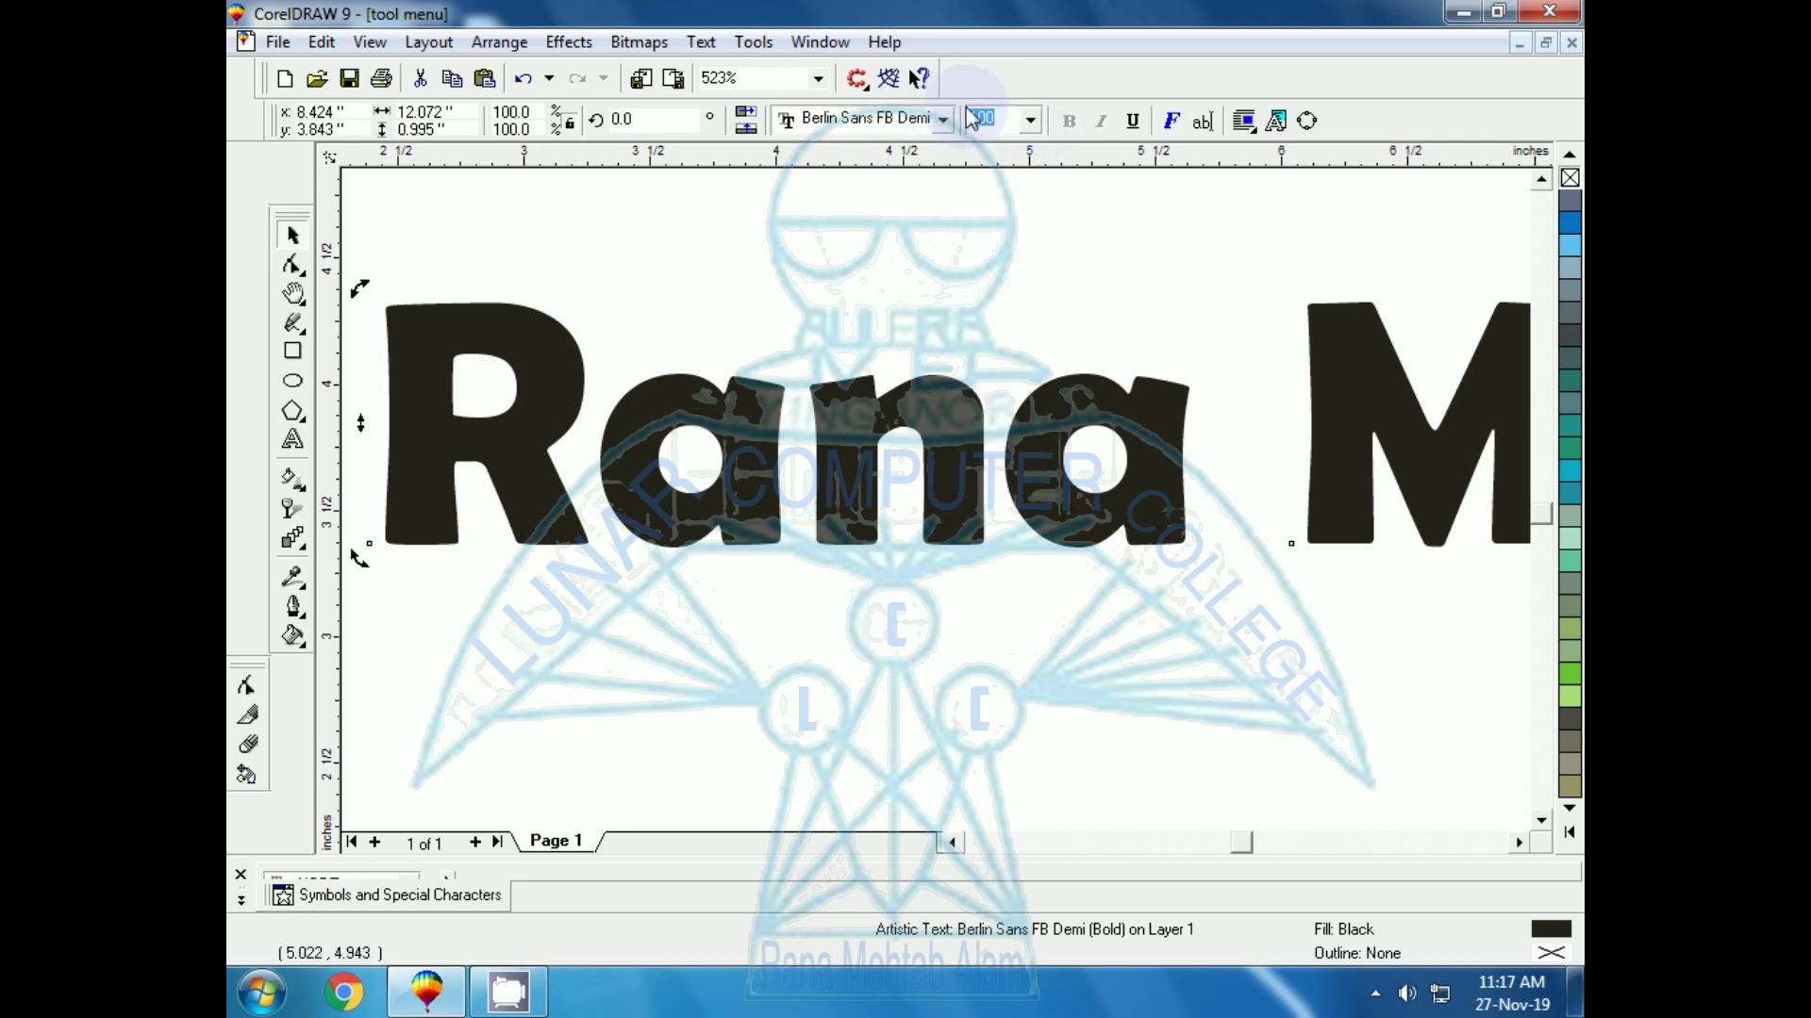
click(1032, 120)
click(981, 196)
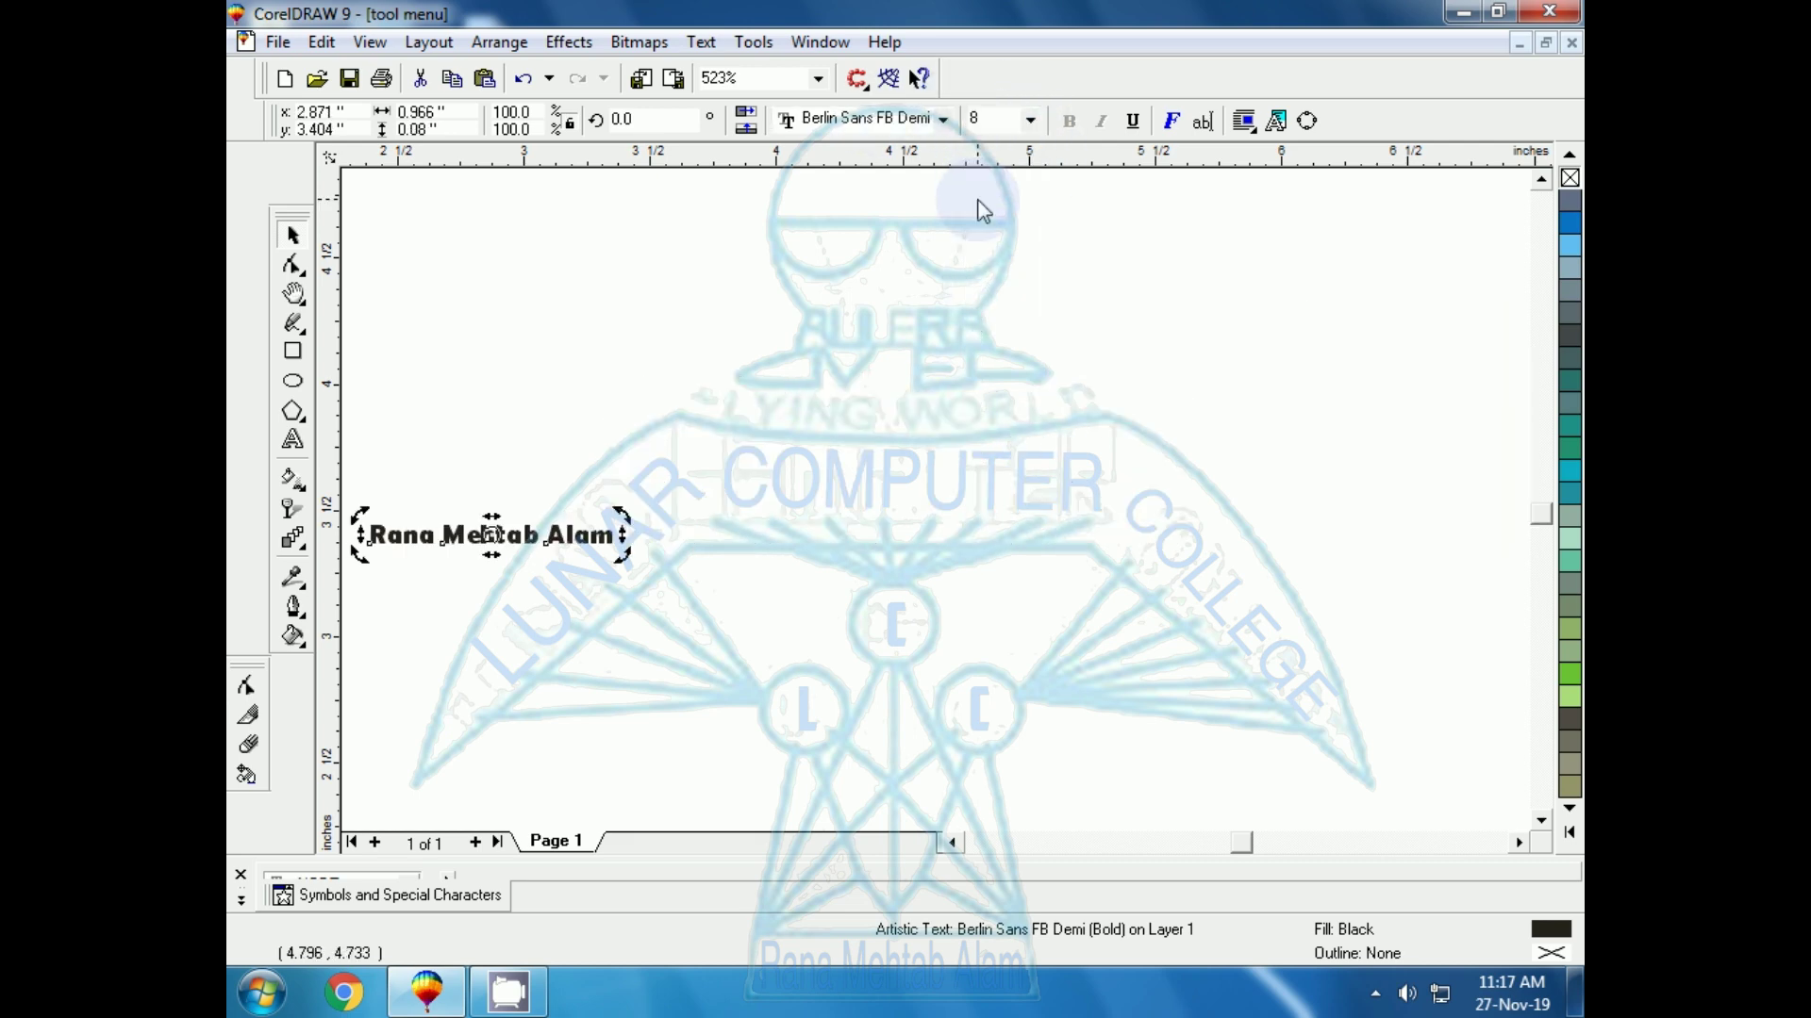
click(1030, 119)
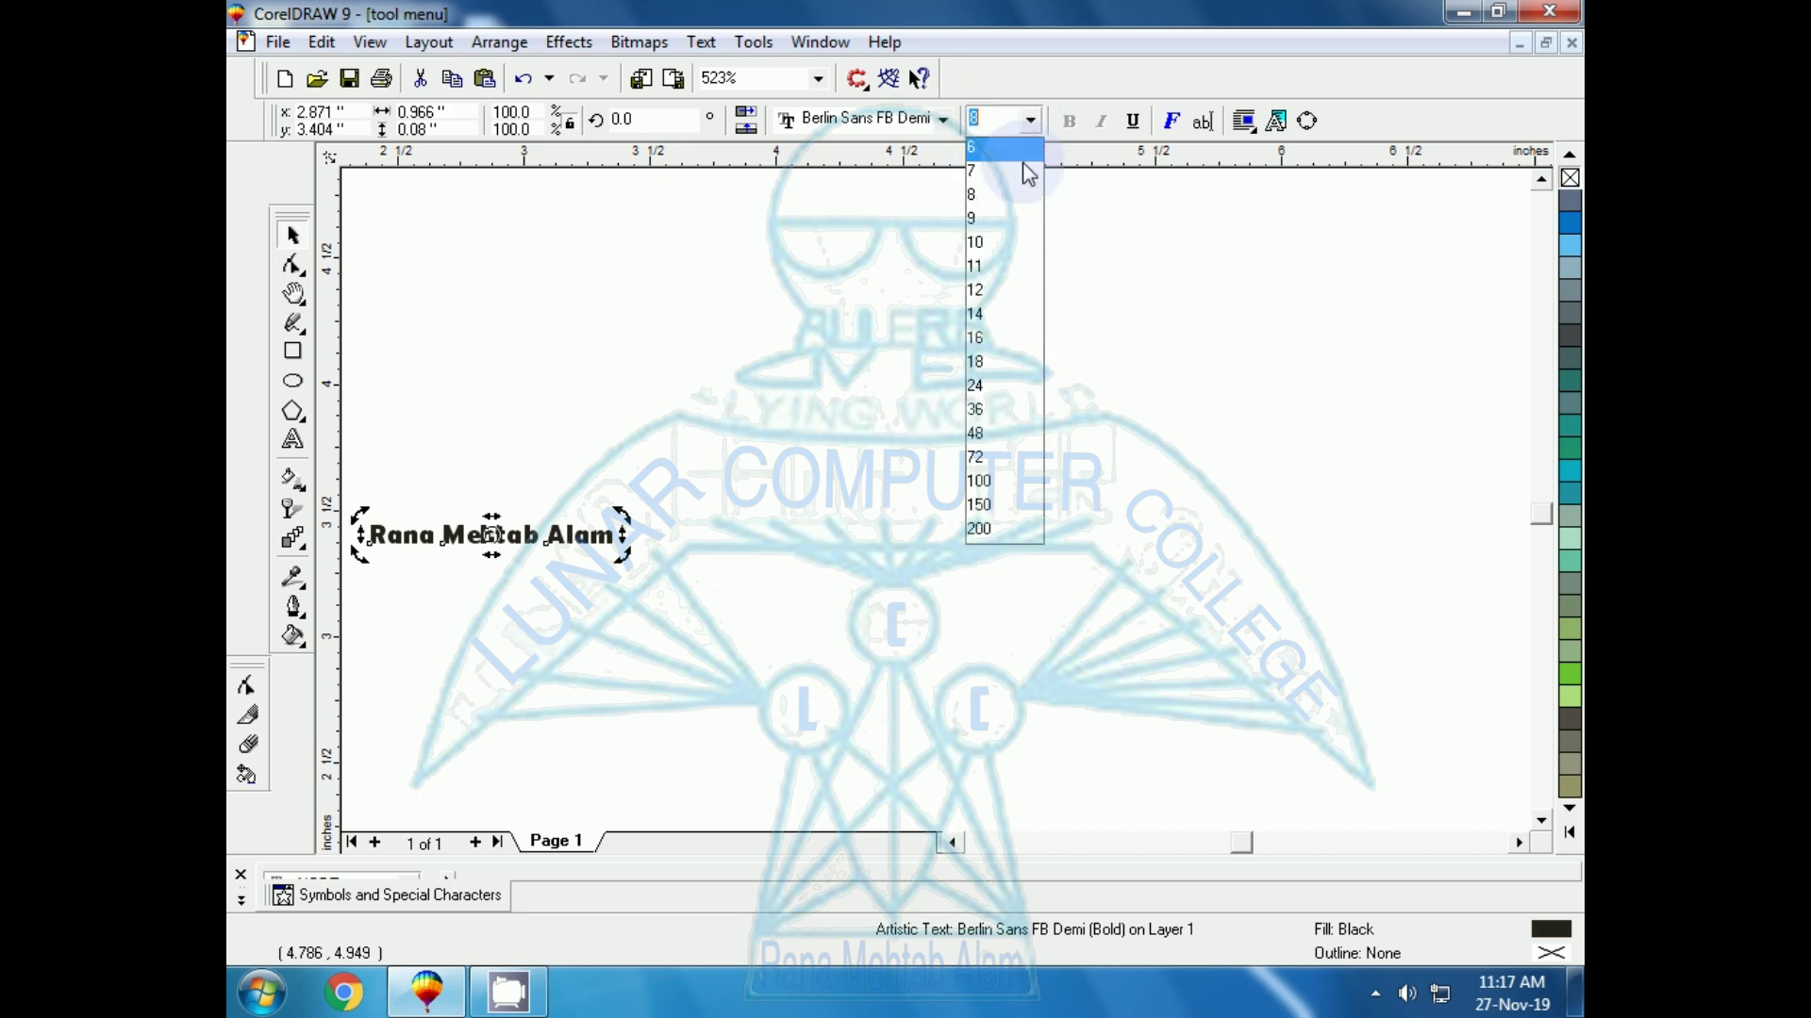
click(978, 292)
click(766, 574)
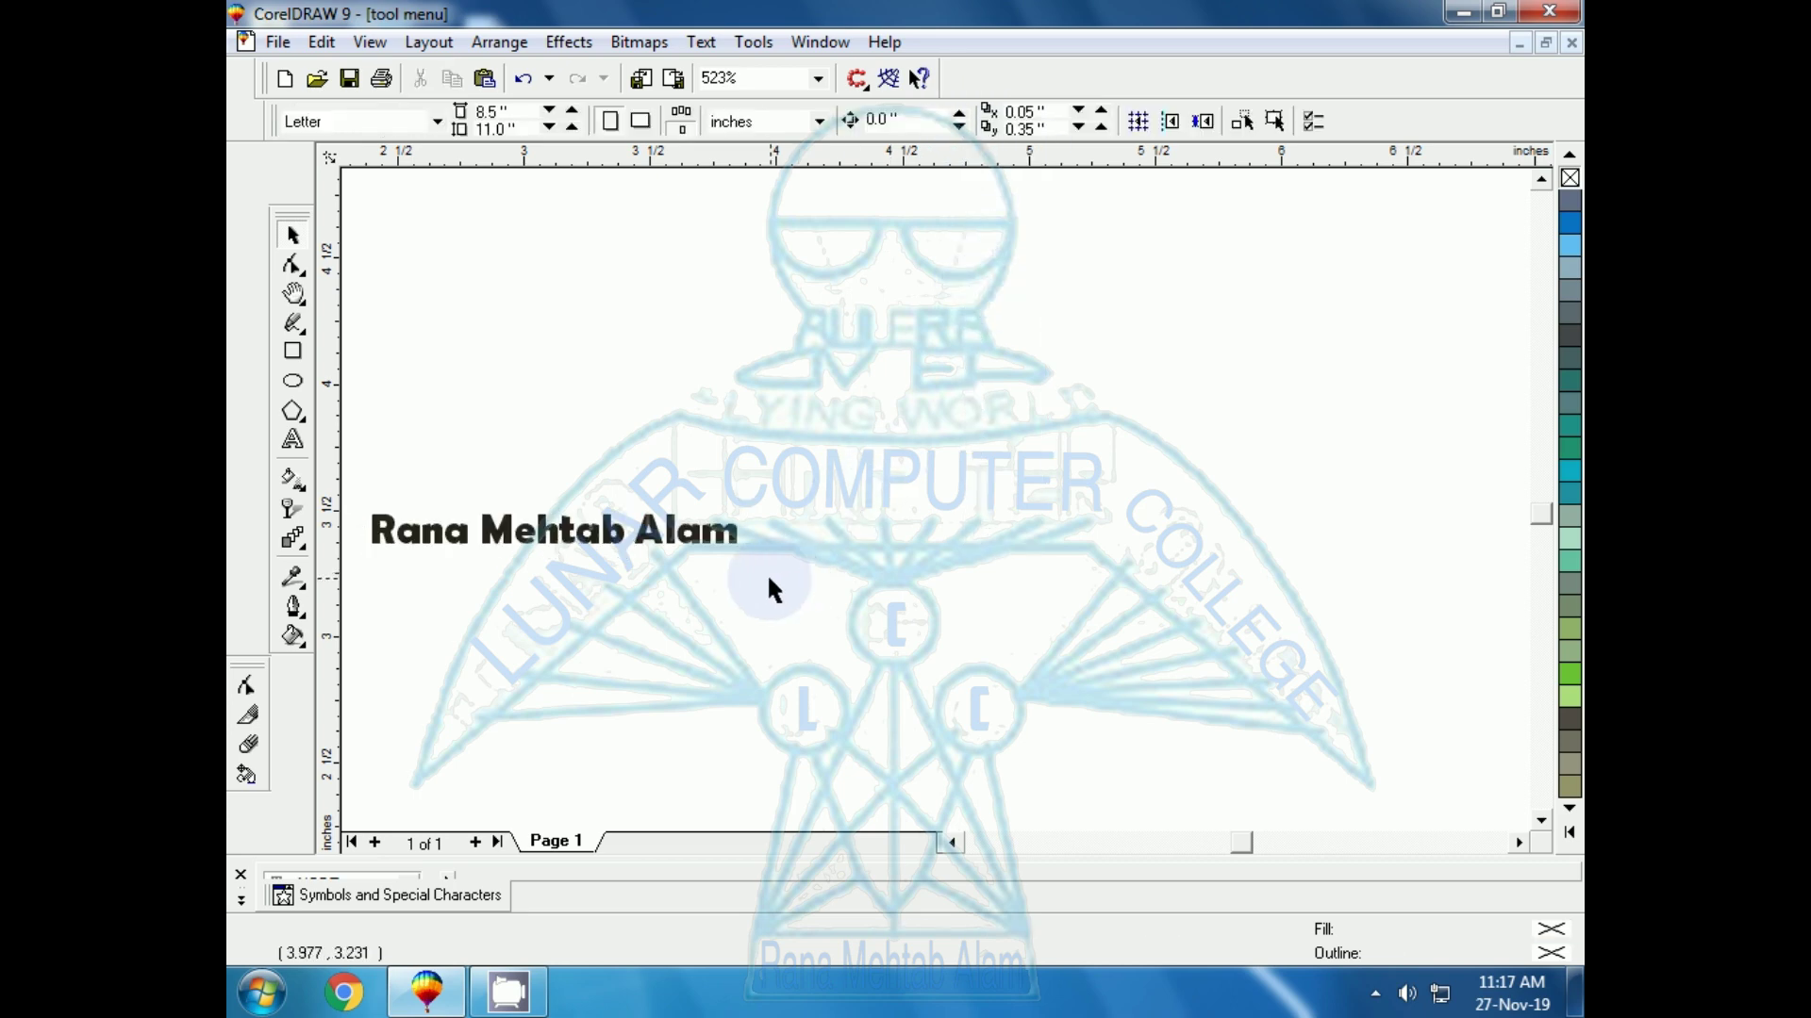
click(728, 542)
Scale the title to about 31.56 pt, move it up-right, and leave it without underline
drag(743, 556, 1337, 709)
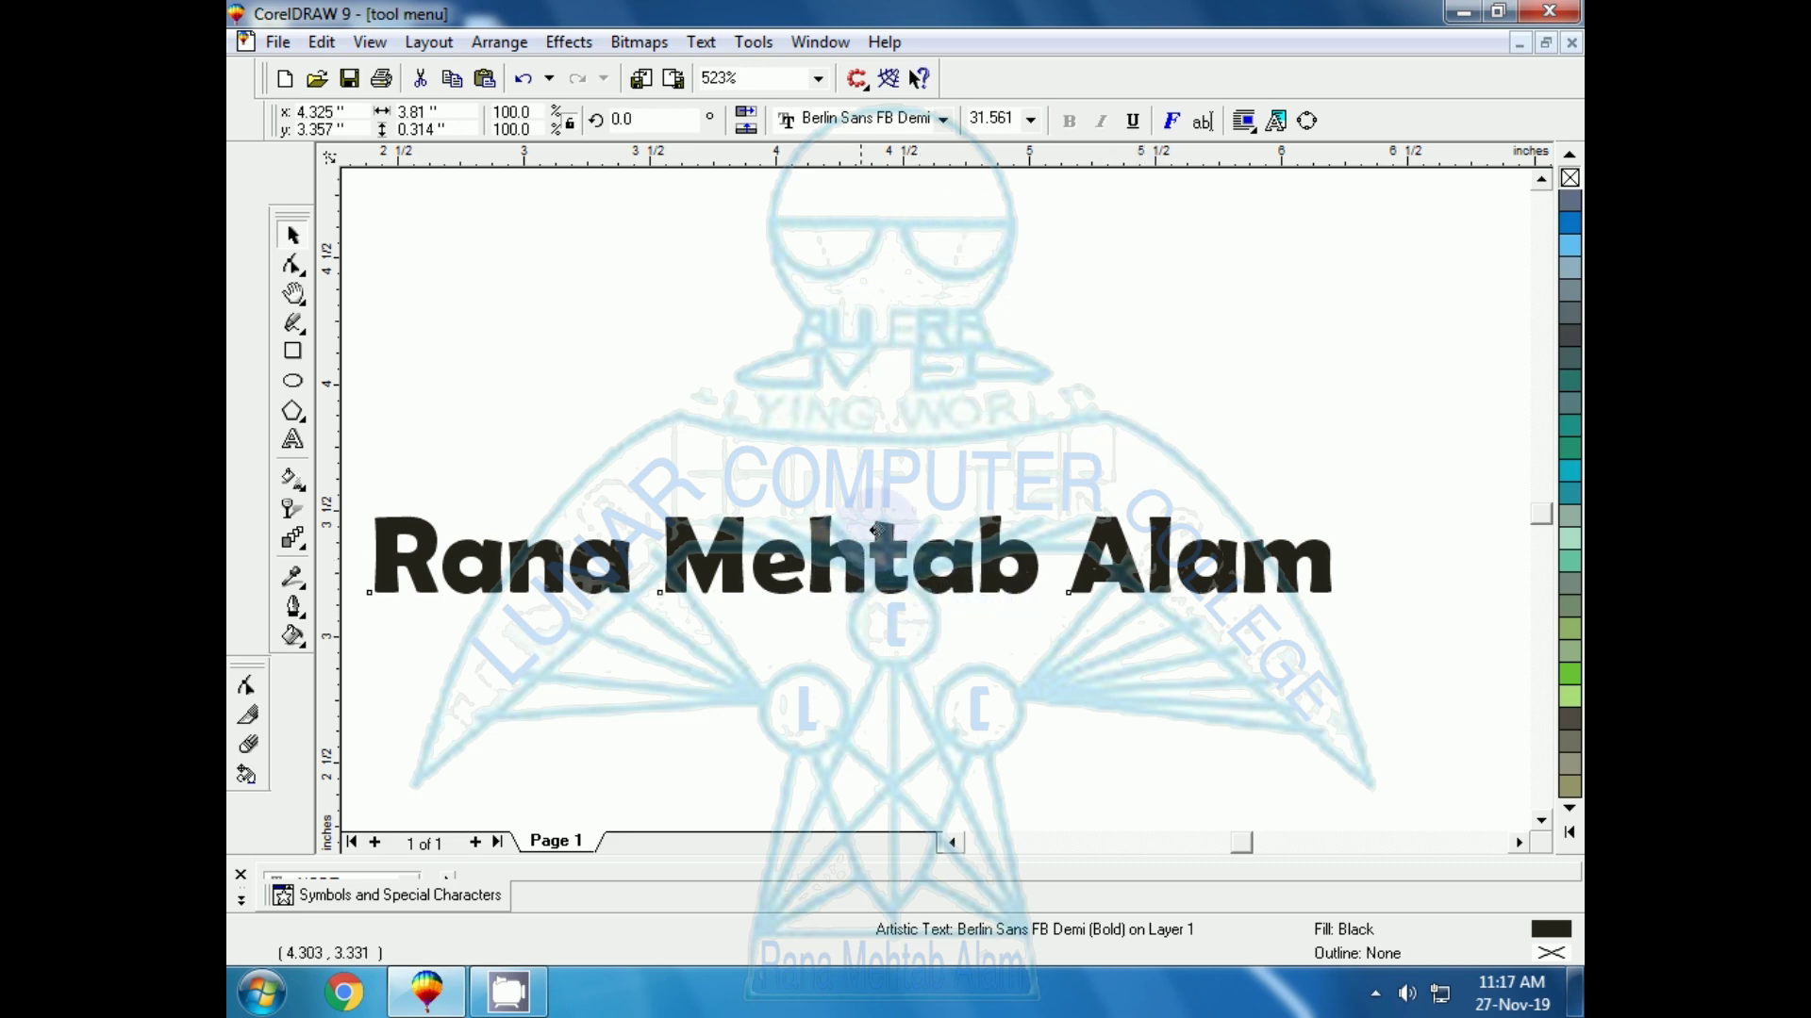
drag(863, 568, 948, 482)
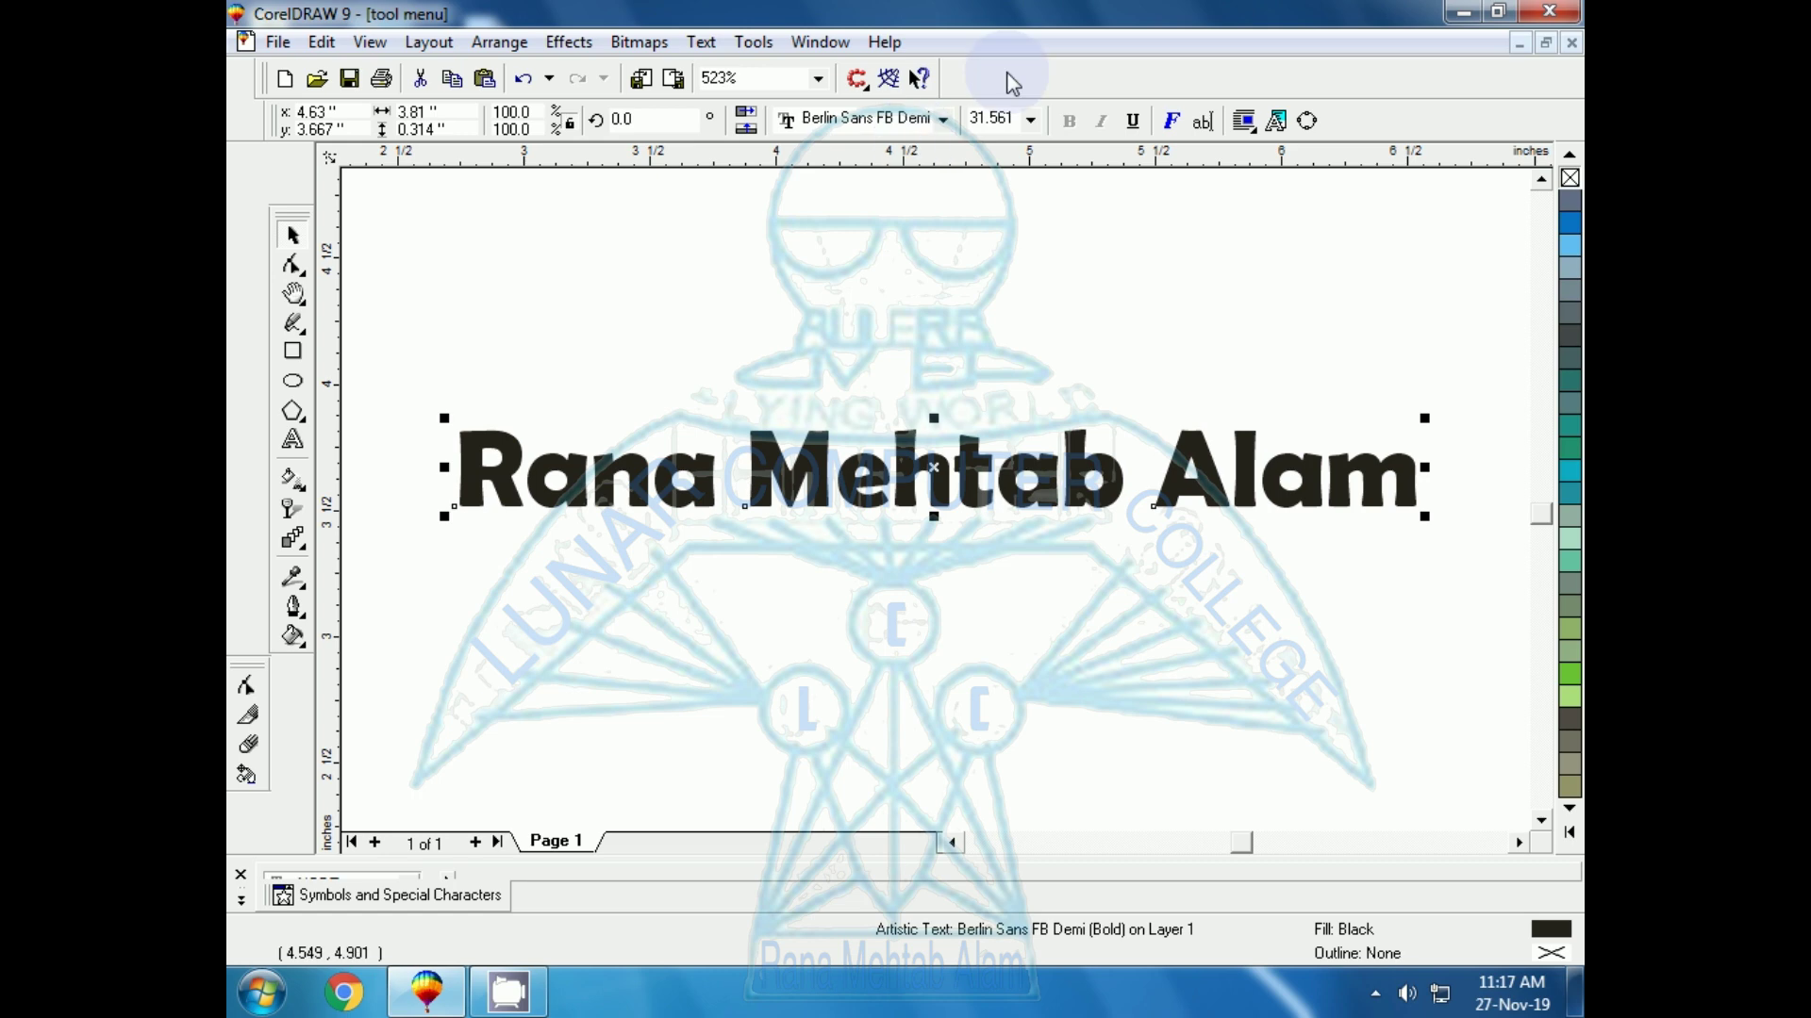
click(1135, 122)
click(1134, 122)
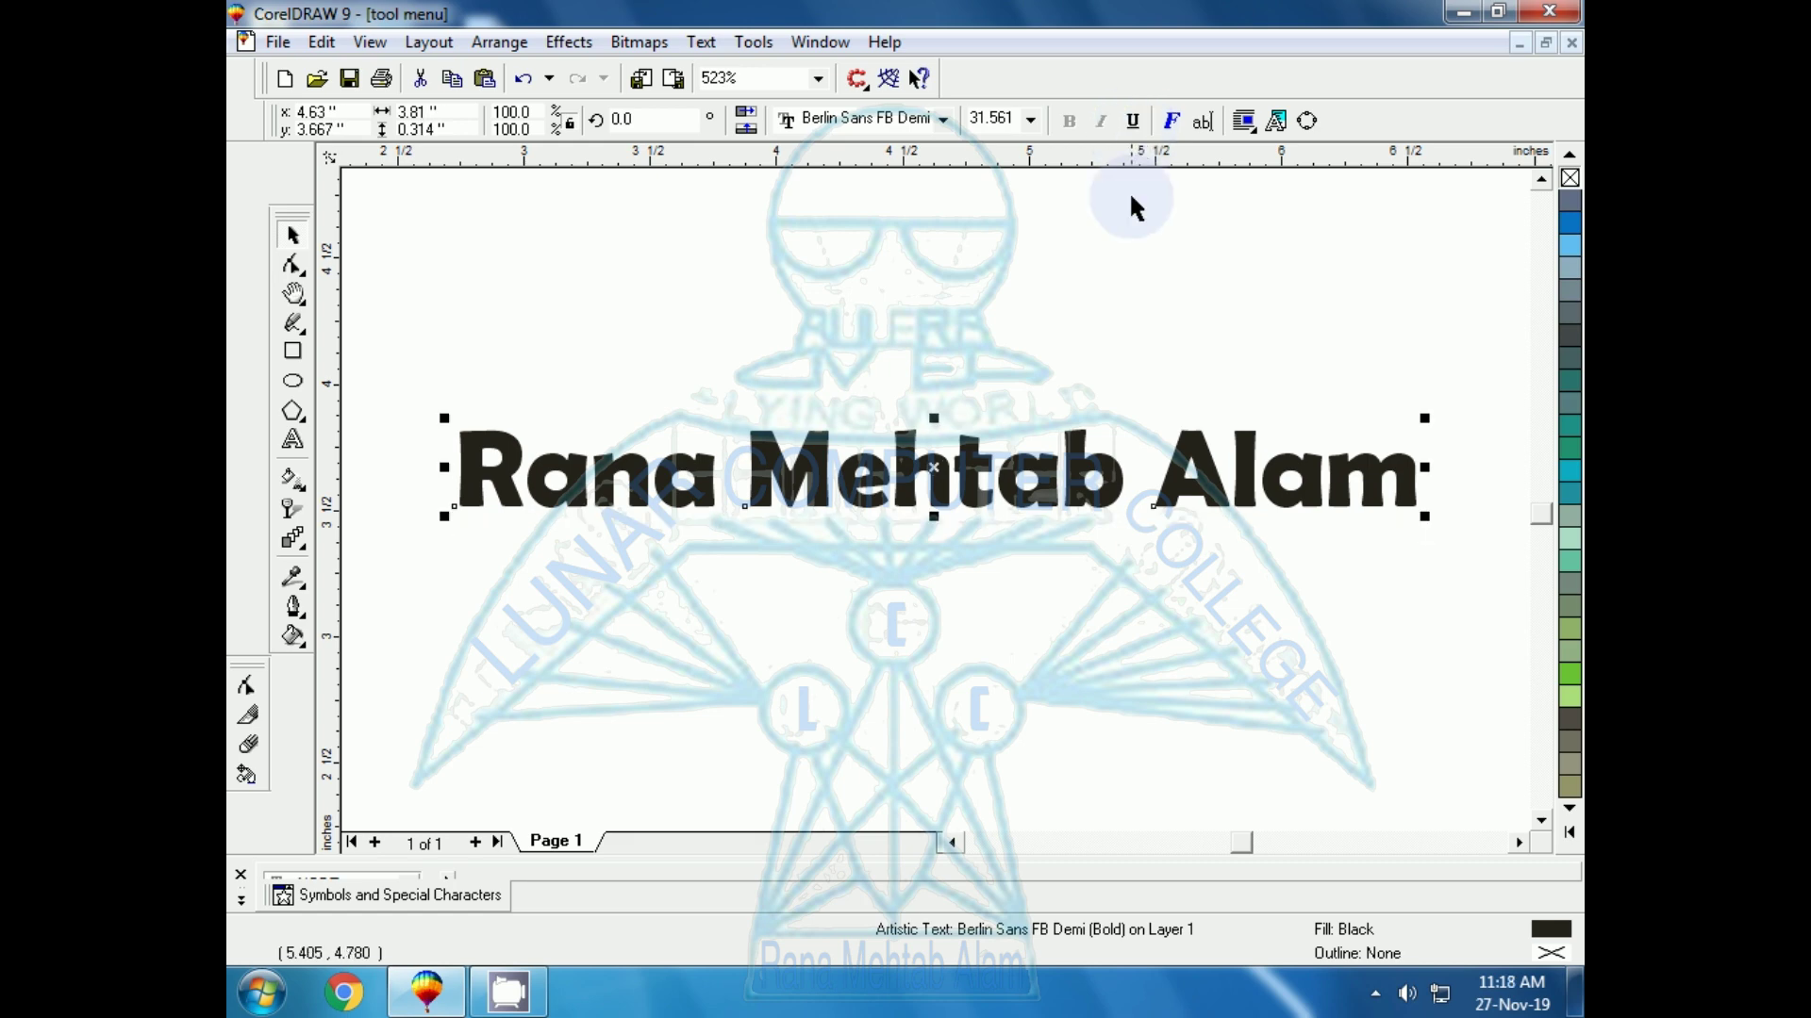
click(1172, 121)
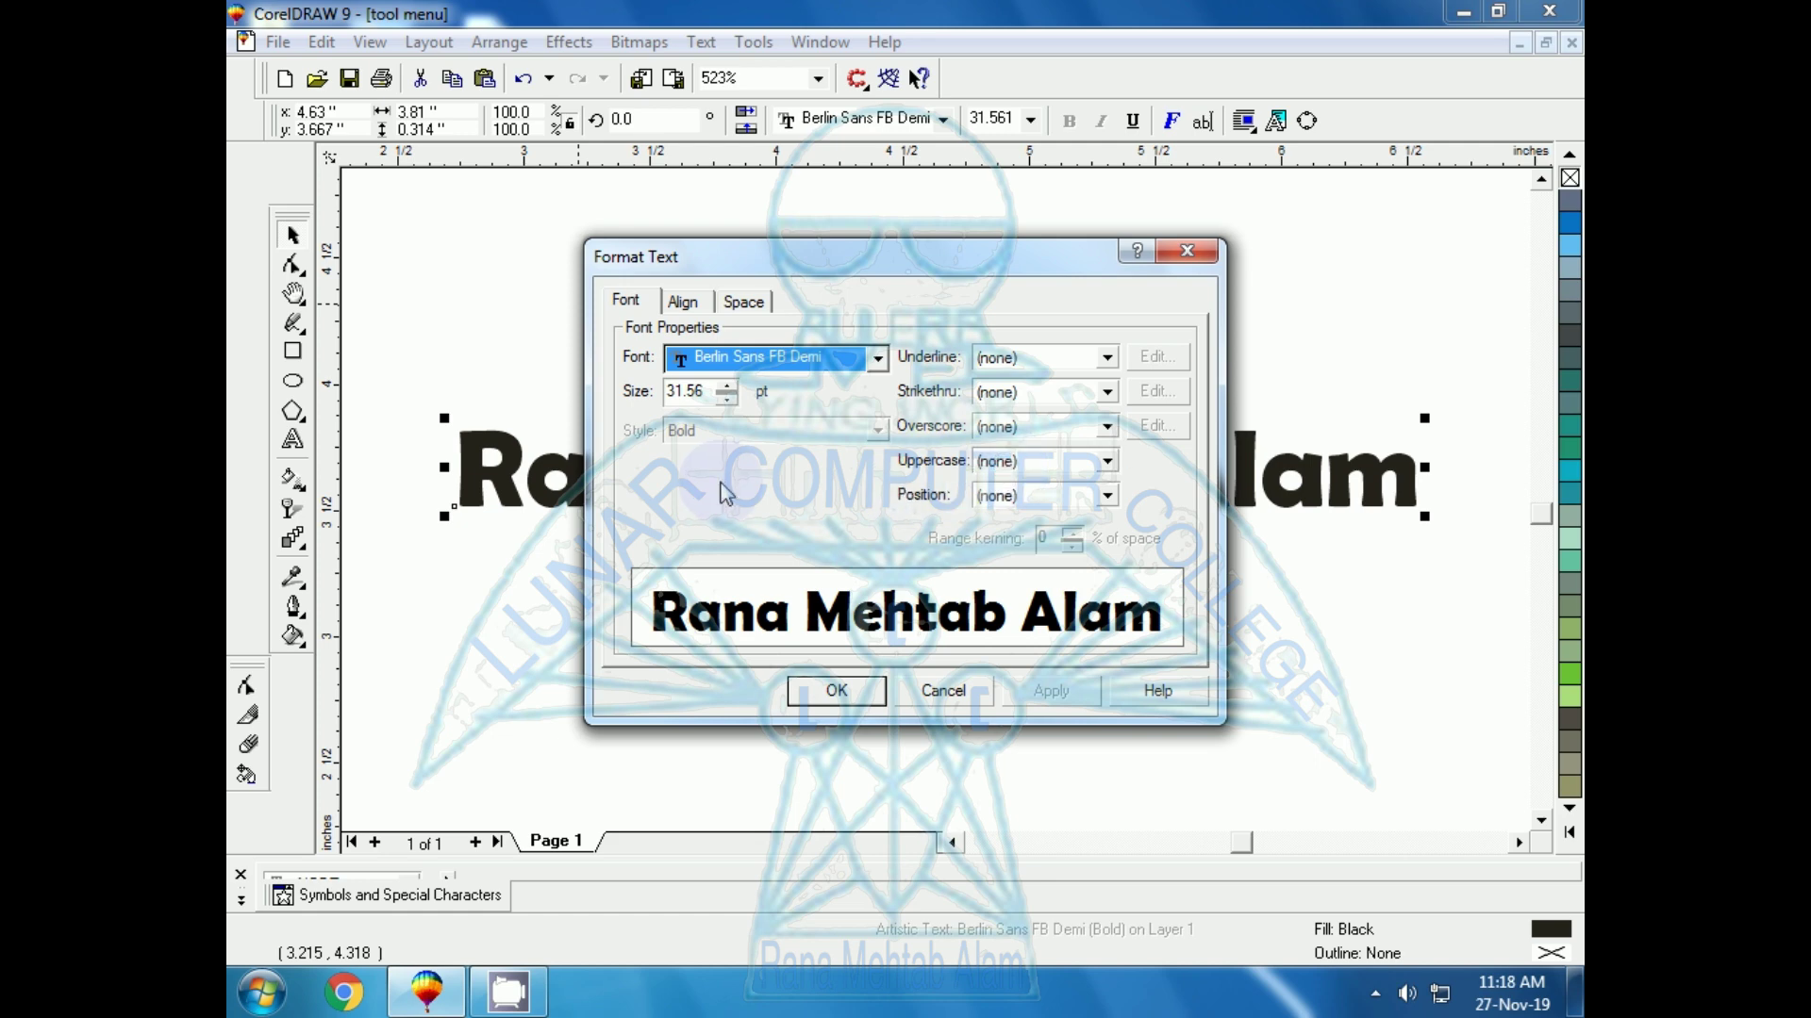
Try Single Thick Word and Double Thin Word underline styles in Format Text
click(1106, 358)
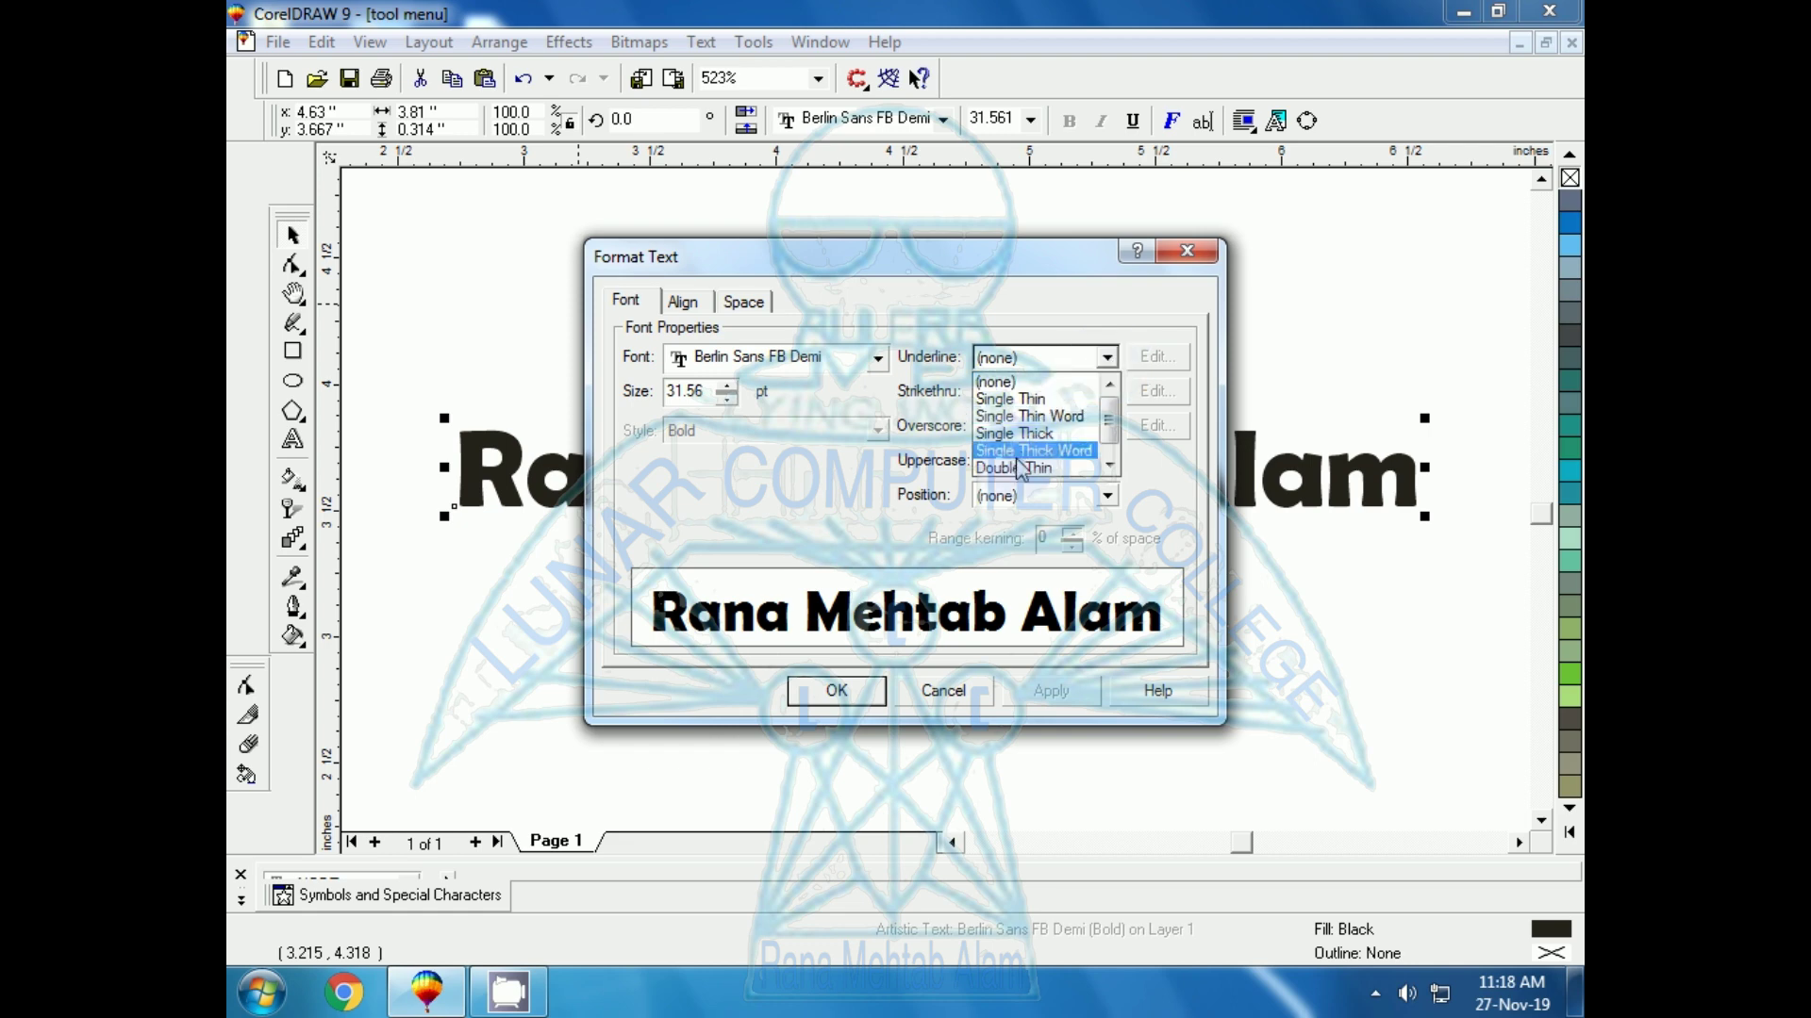
click(1034, 452)
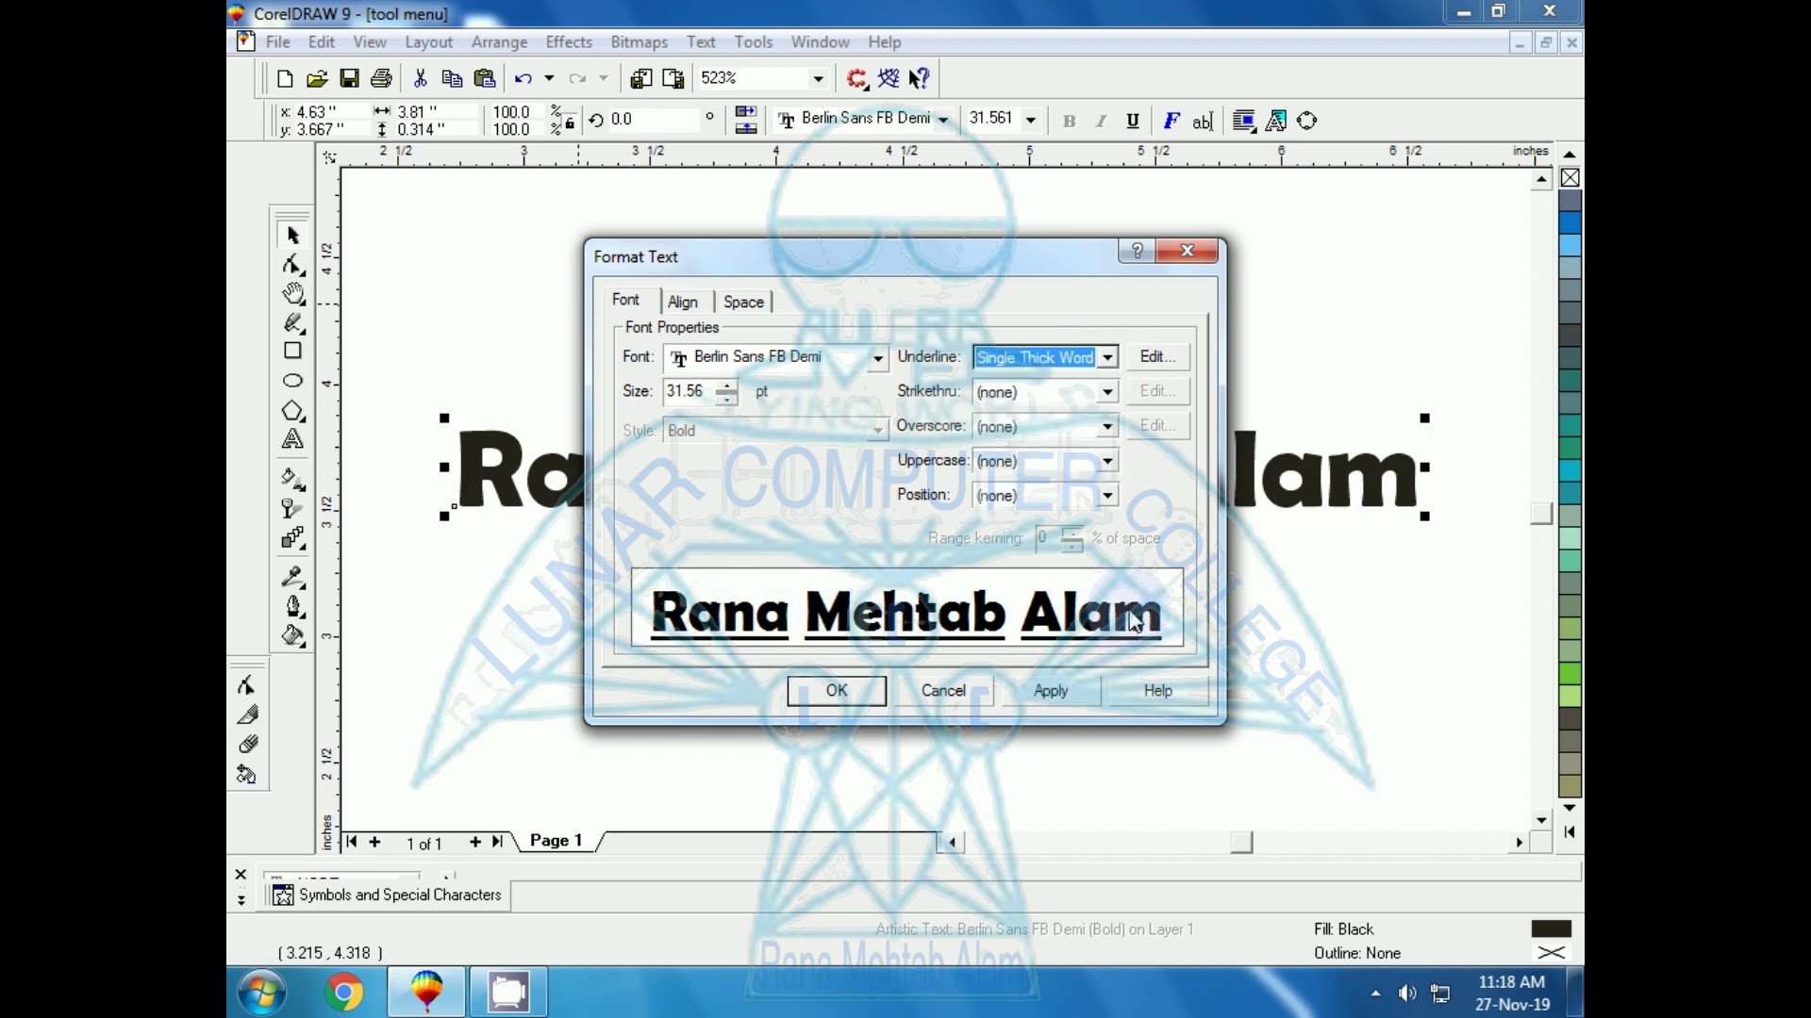
click(1107, 357)
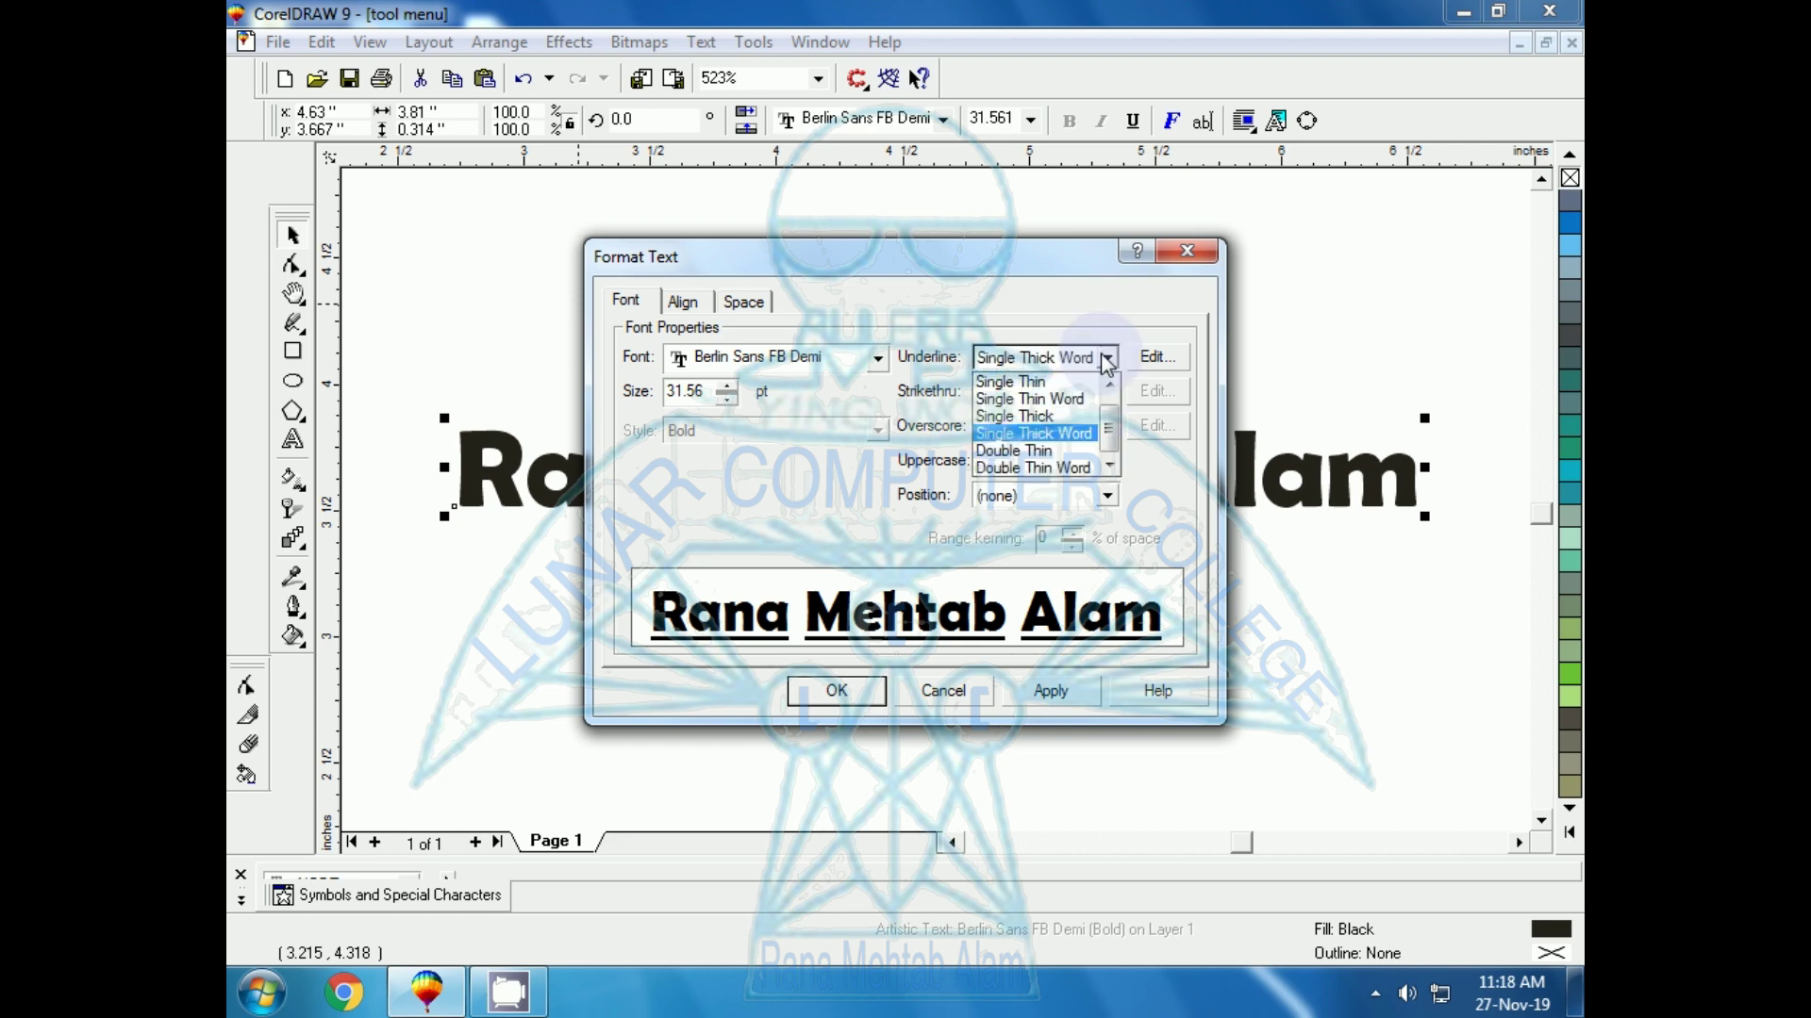
click(1011, 468)
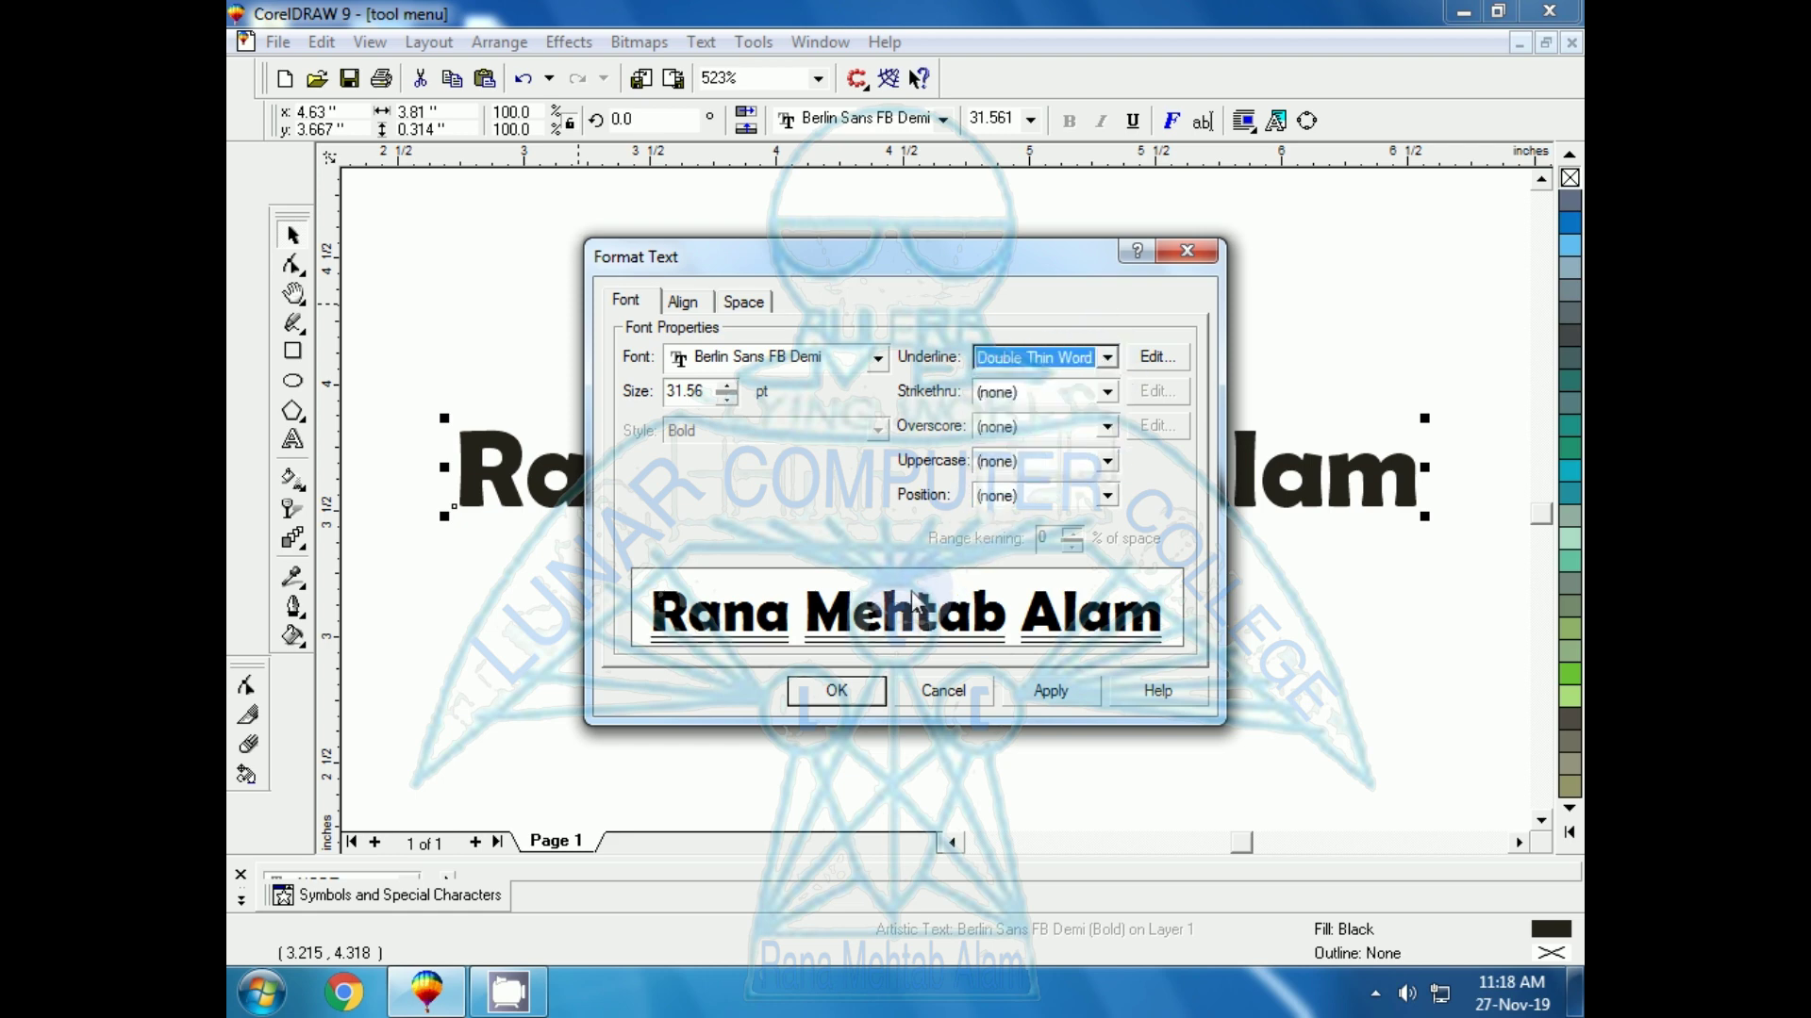
click(1107, 358)
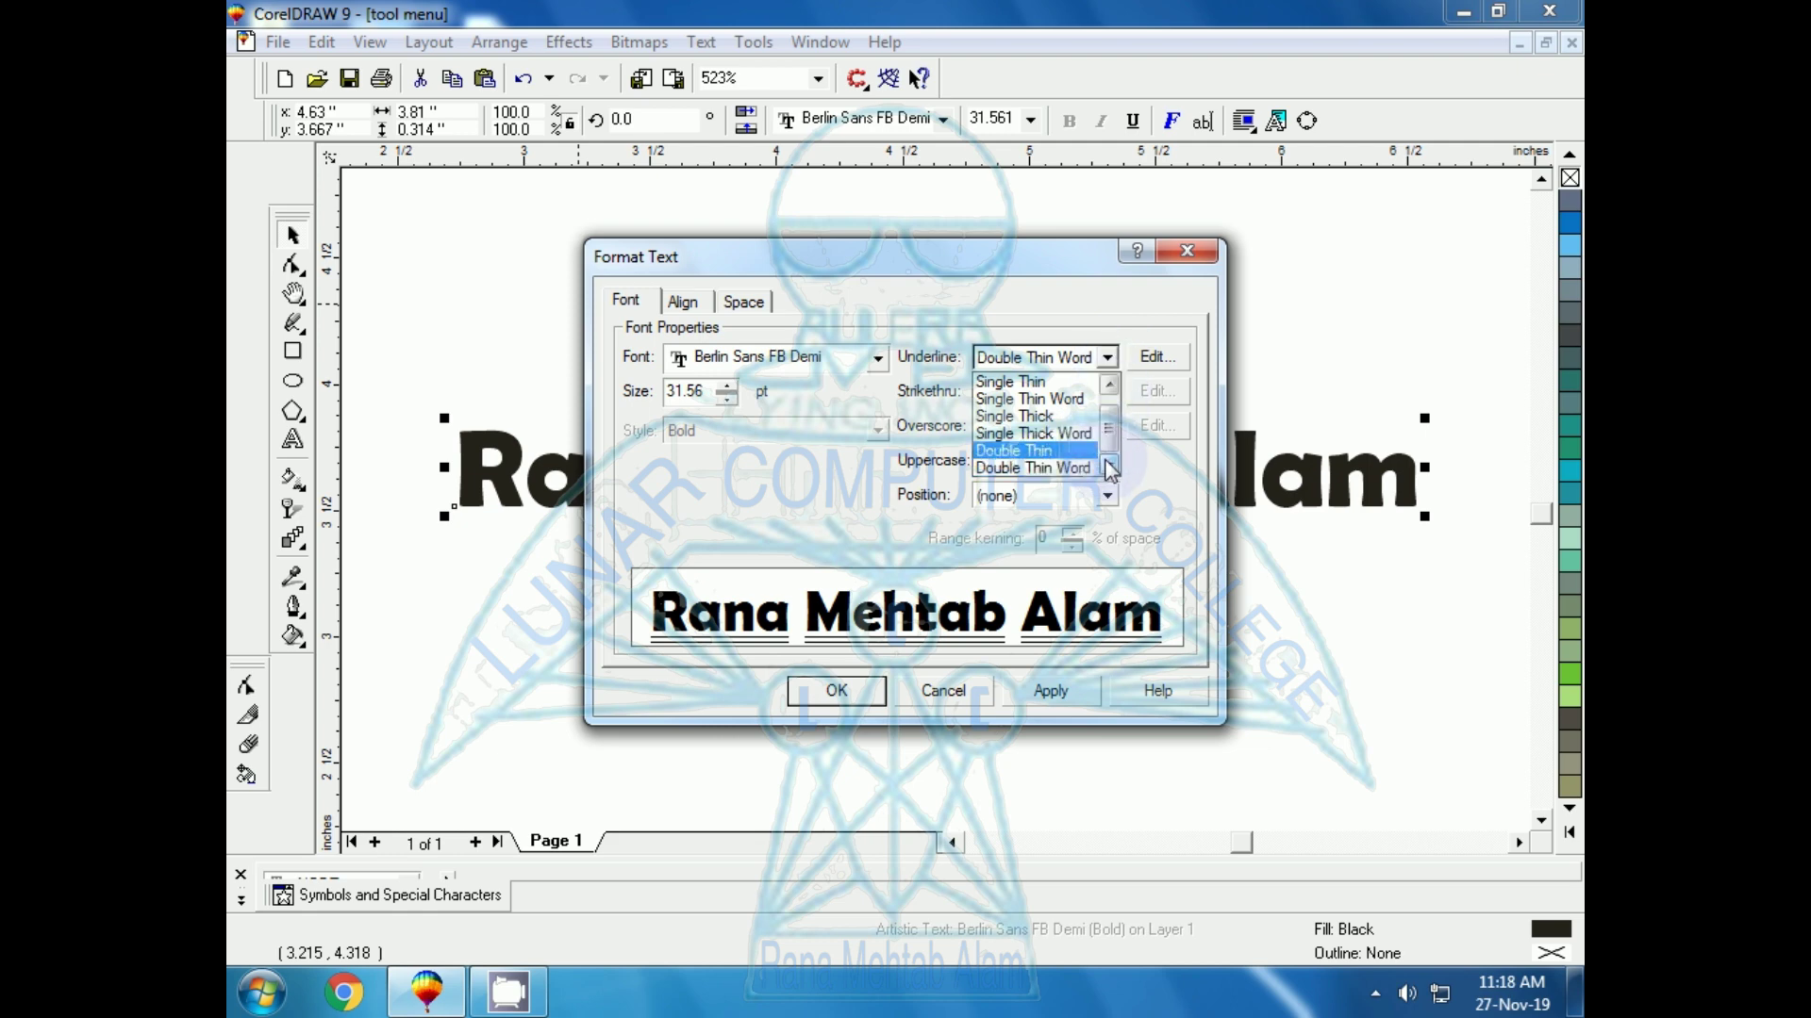
click(1109, 384)
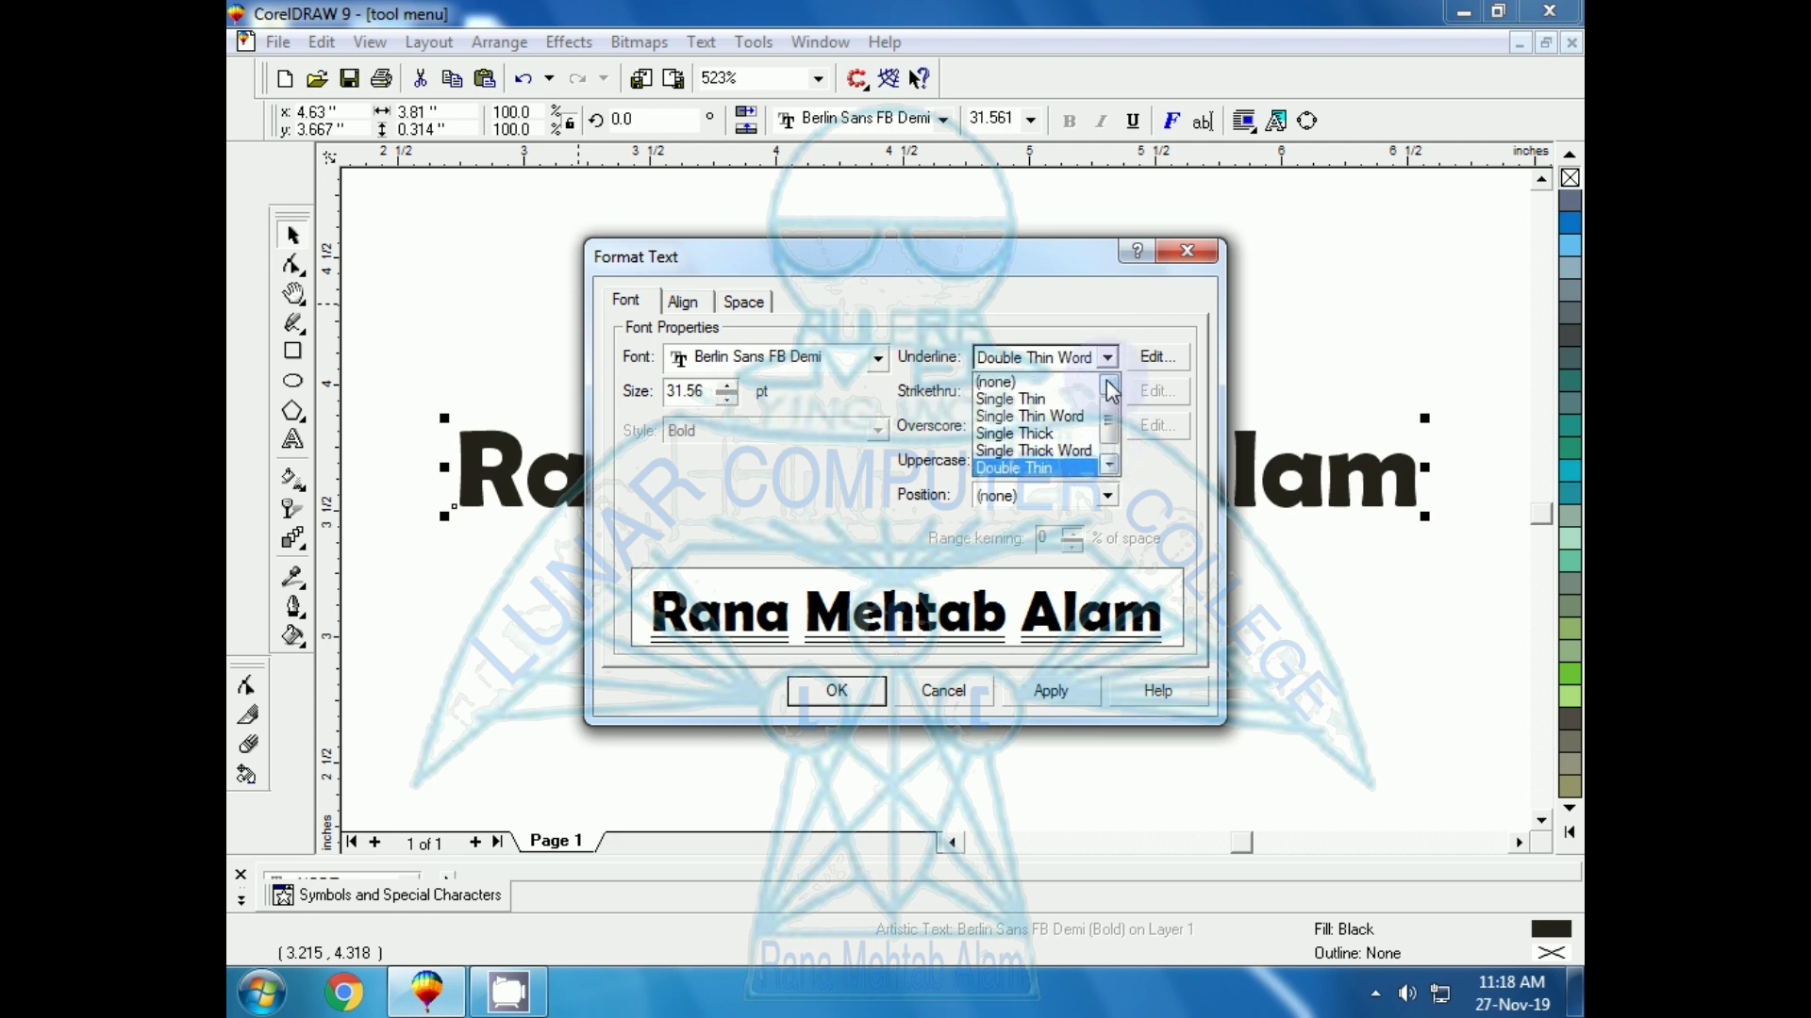
click(1023, 450)
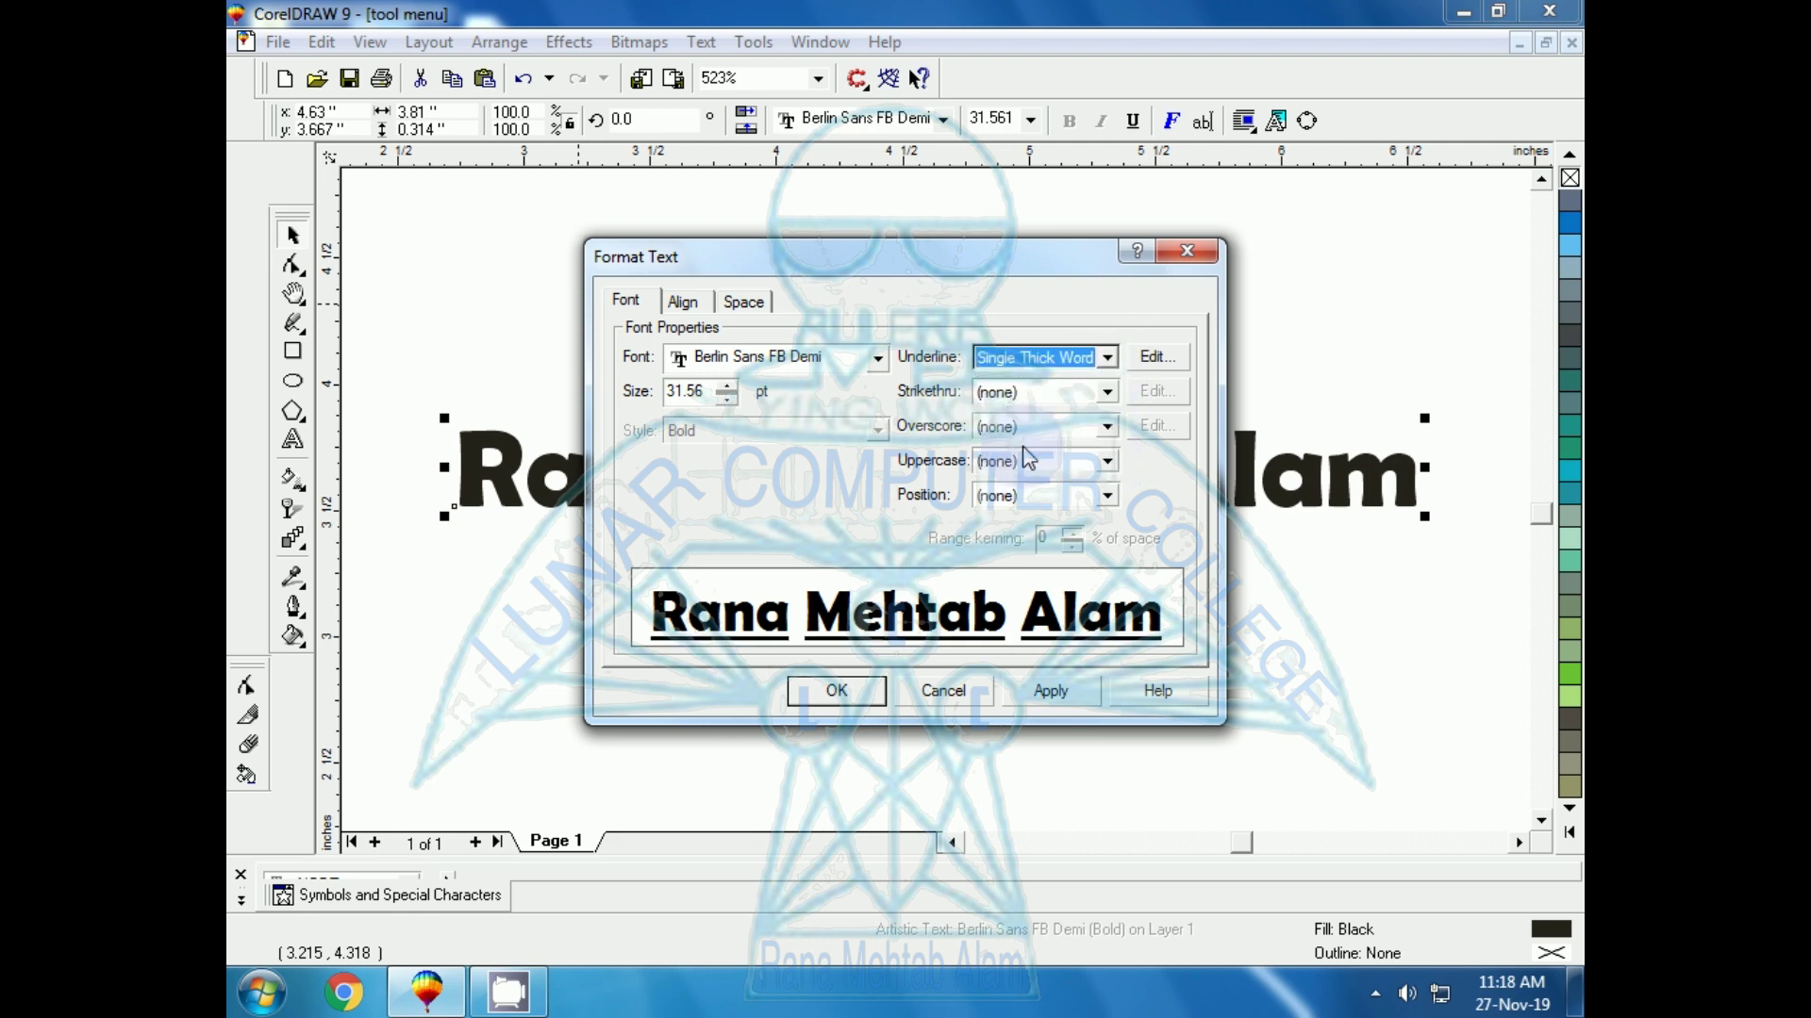
Choose the Single Thin underline and raise its thickness to 6.55
click(1035, 358)
click(1028, 392)
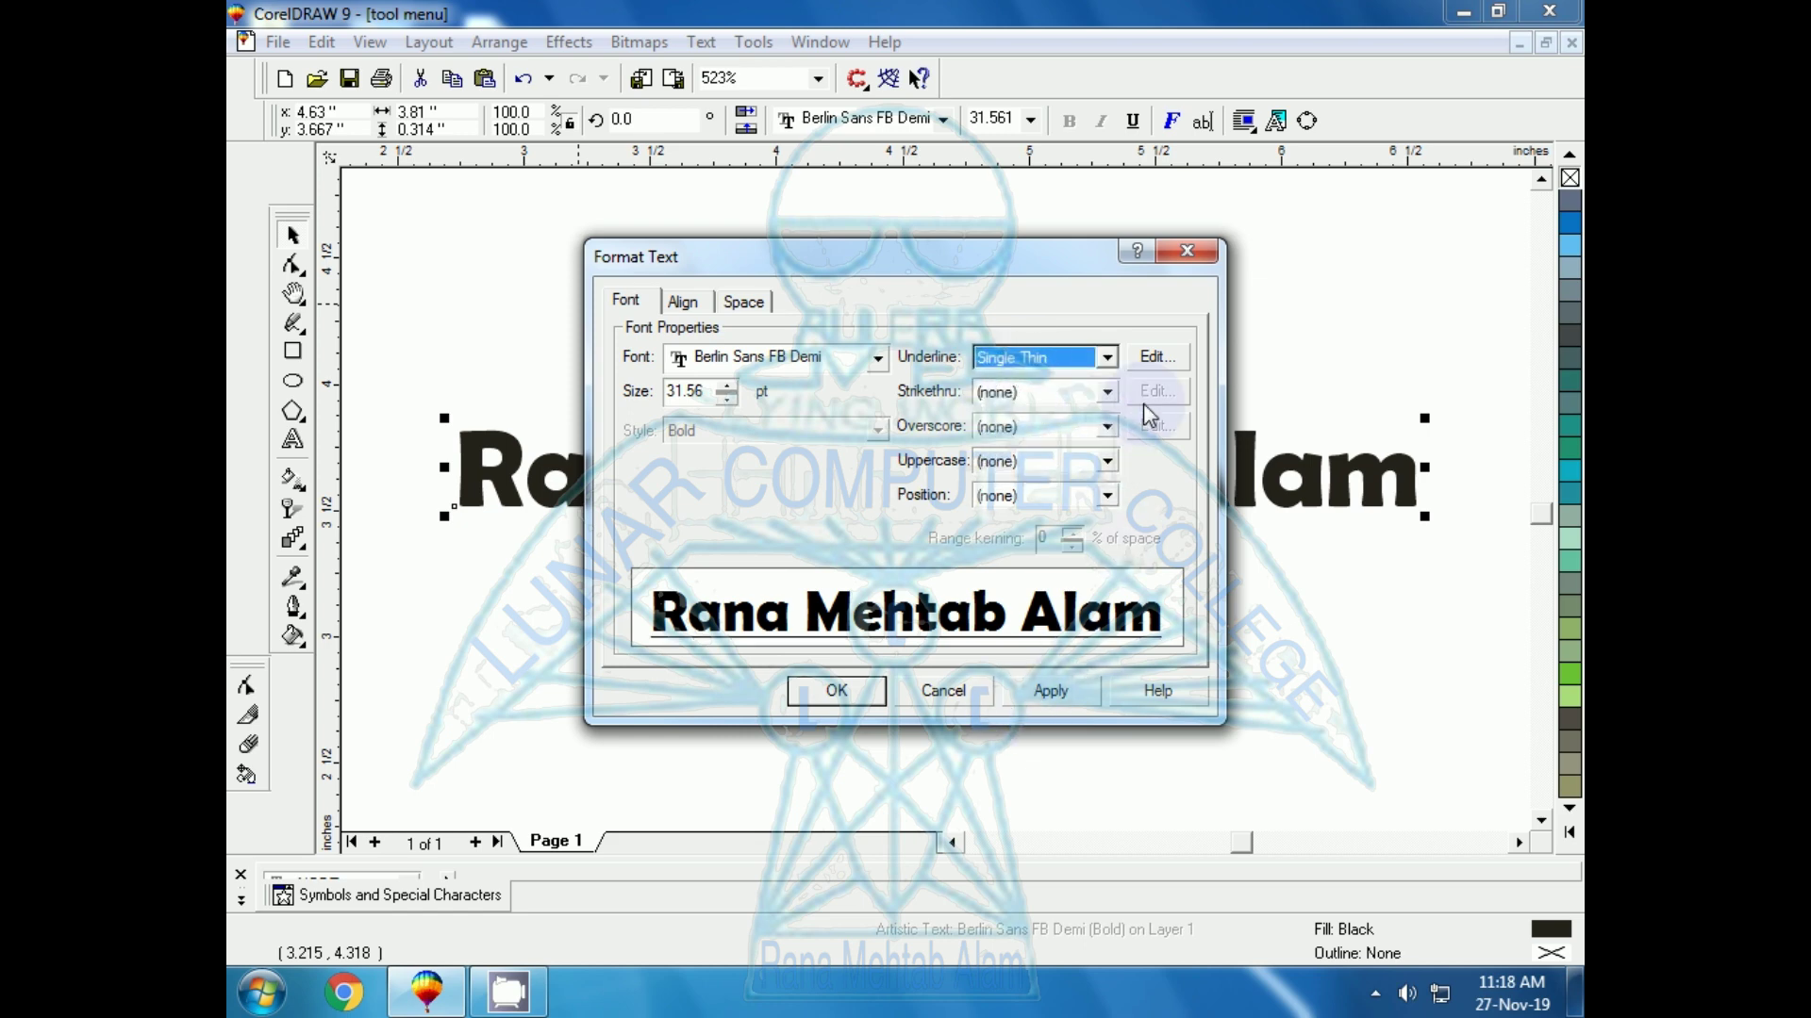
click(1145, 360)
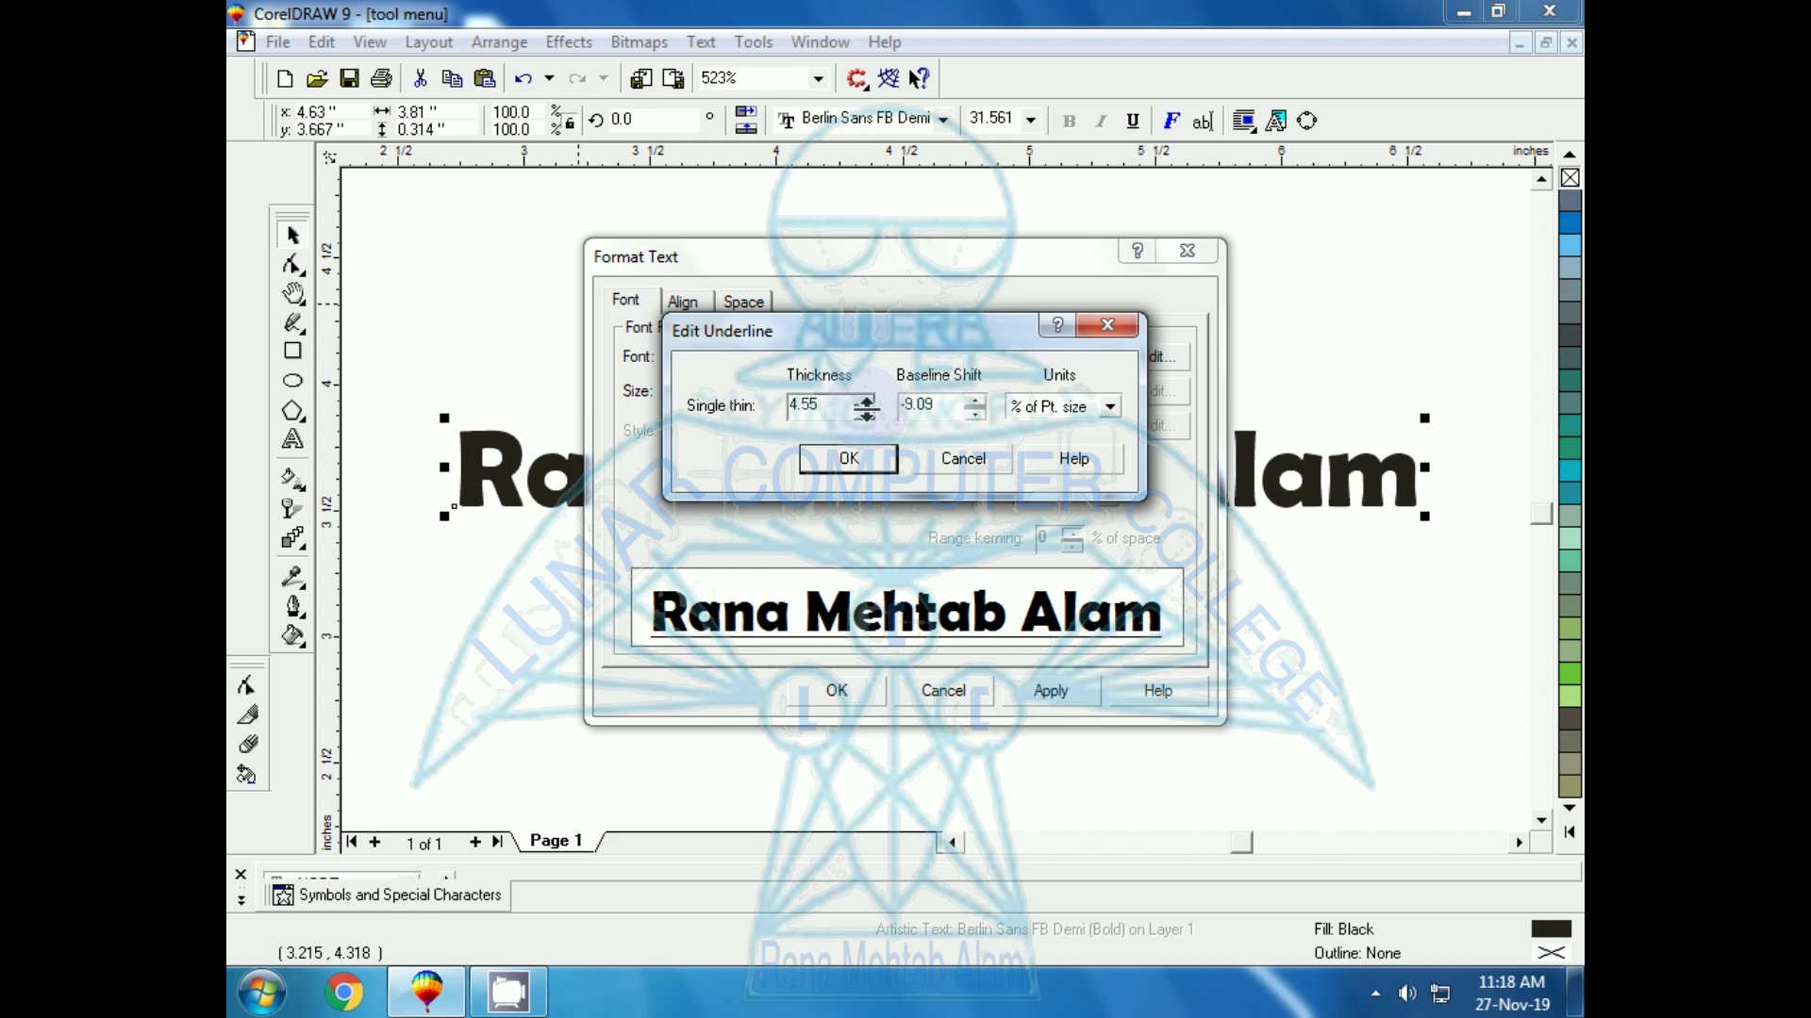
click(866, 399)
click(866, 400)
click(849, 459)
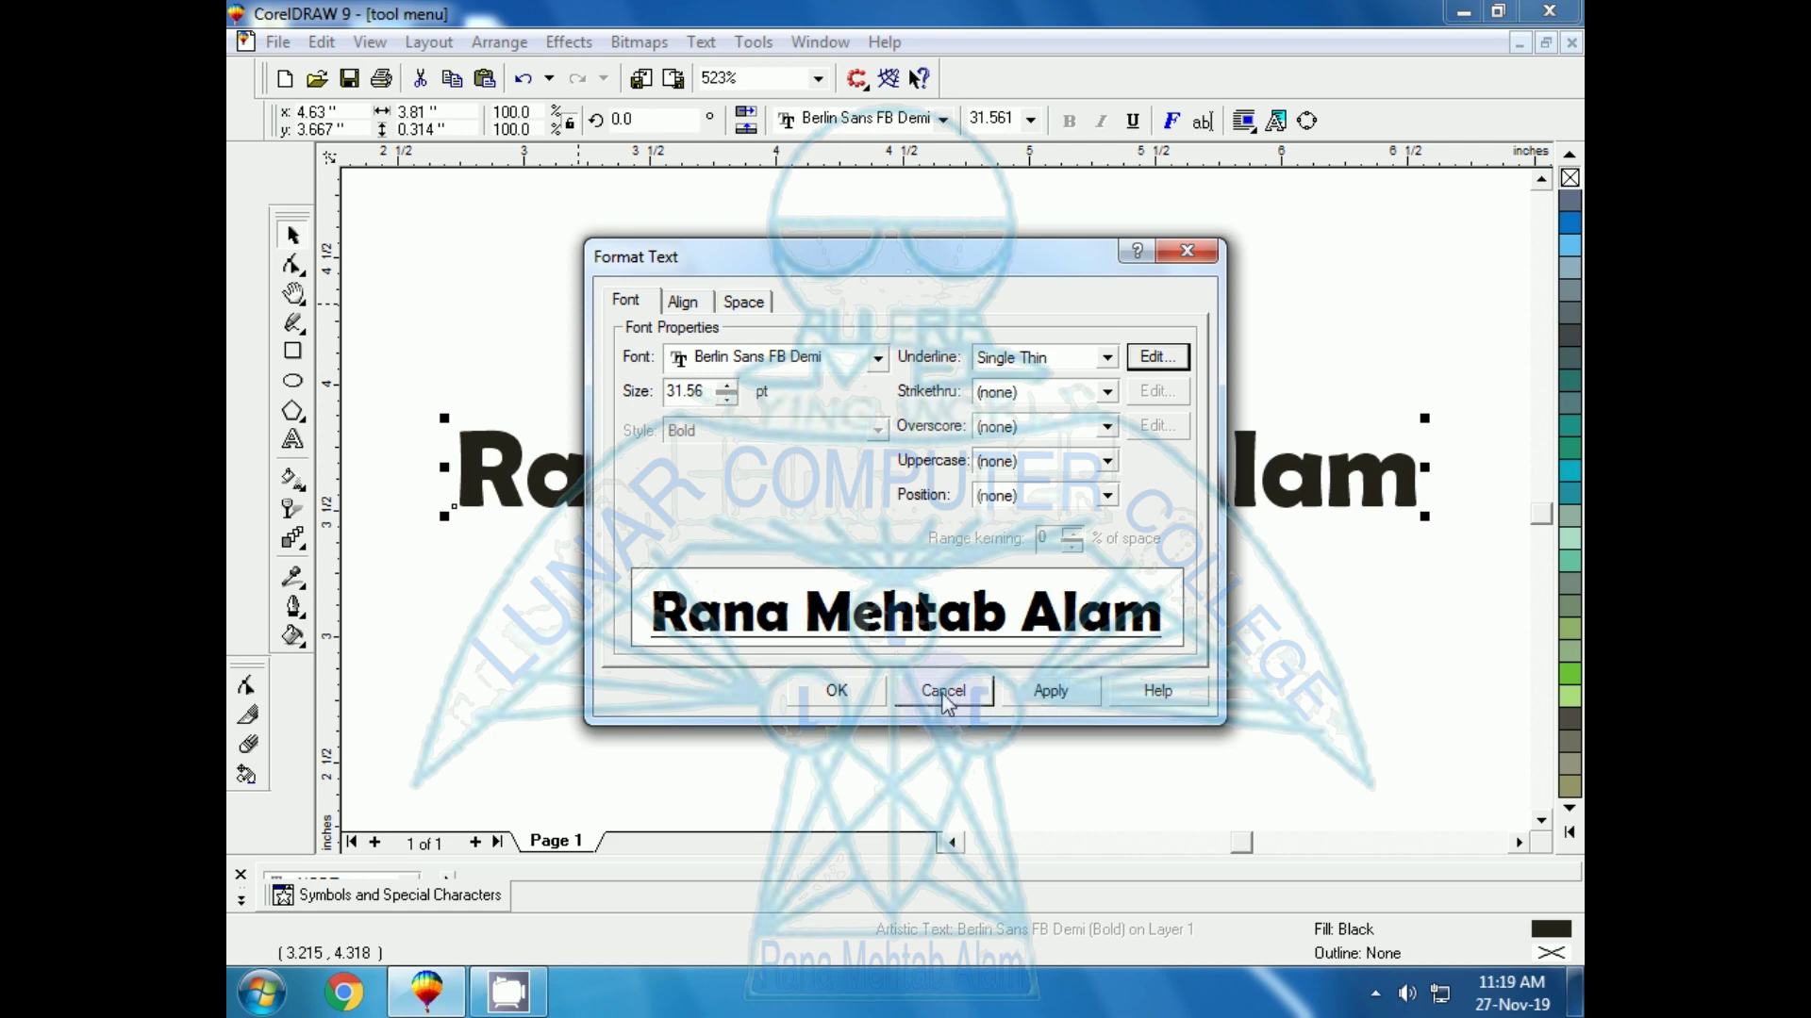
Apply the pending underline to the title from the Space tab
click(684, 302)
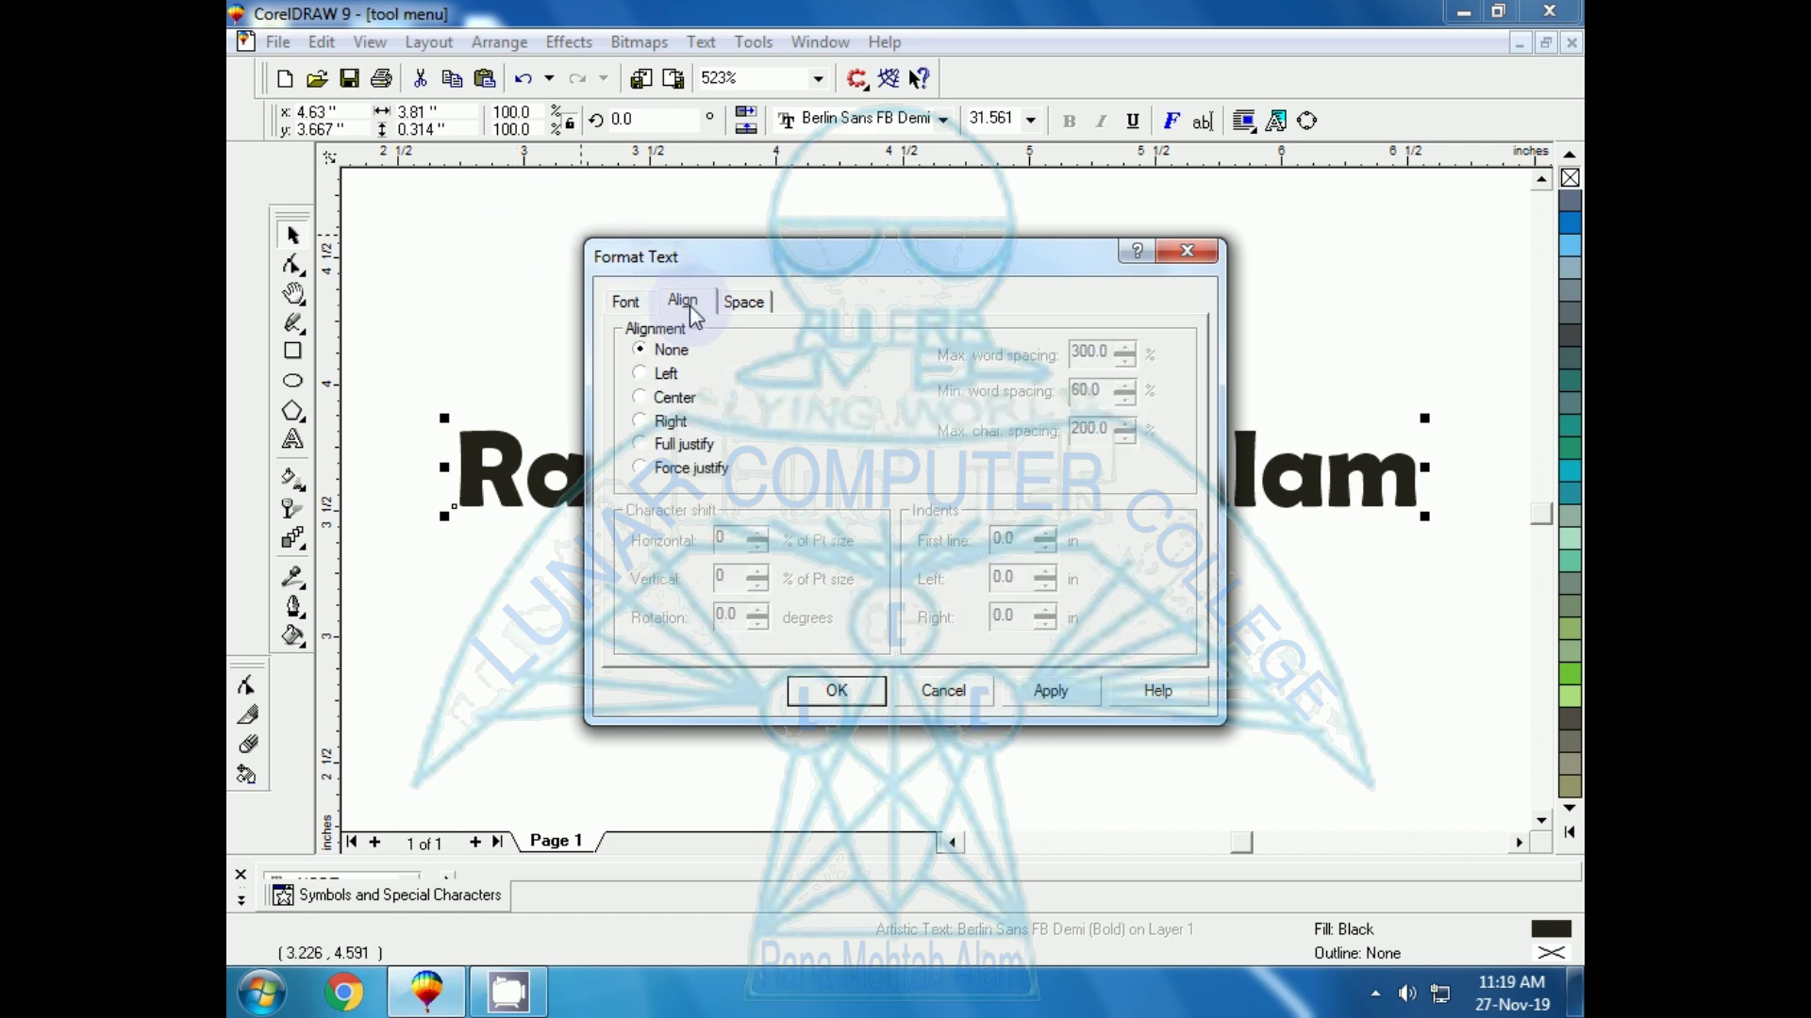
click(625, 302)
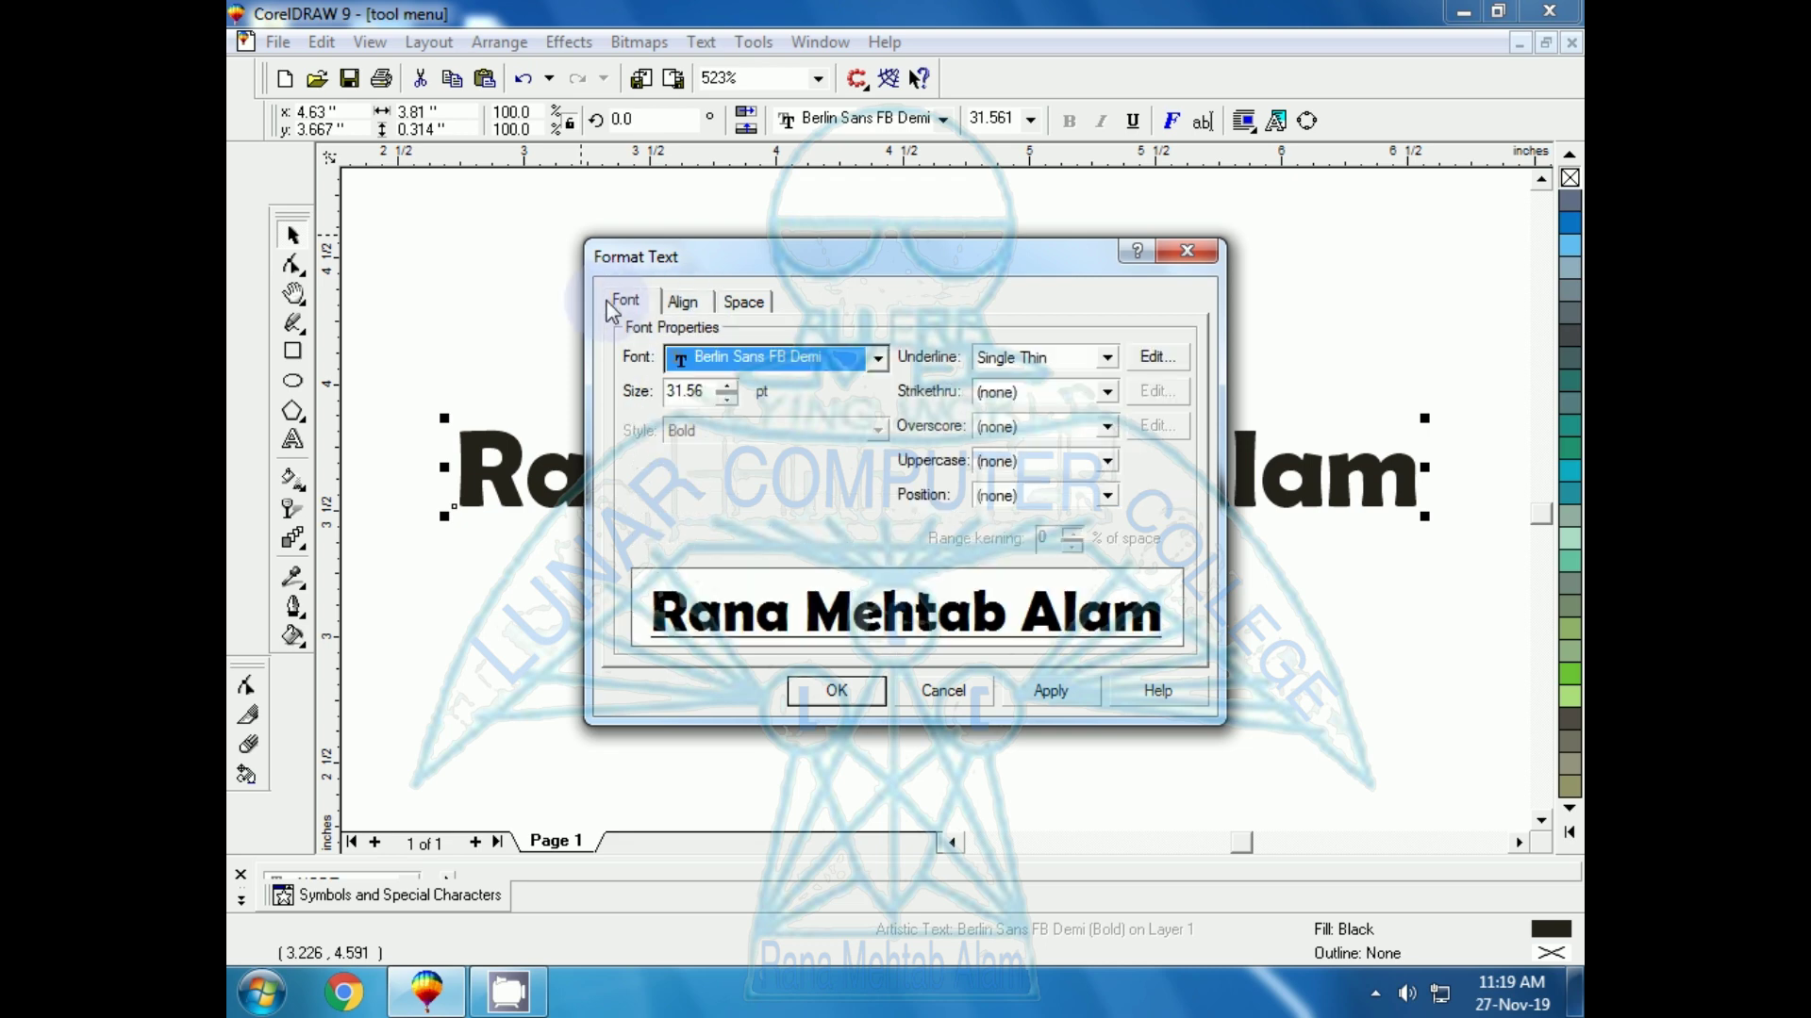
click(745, 302)
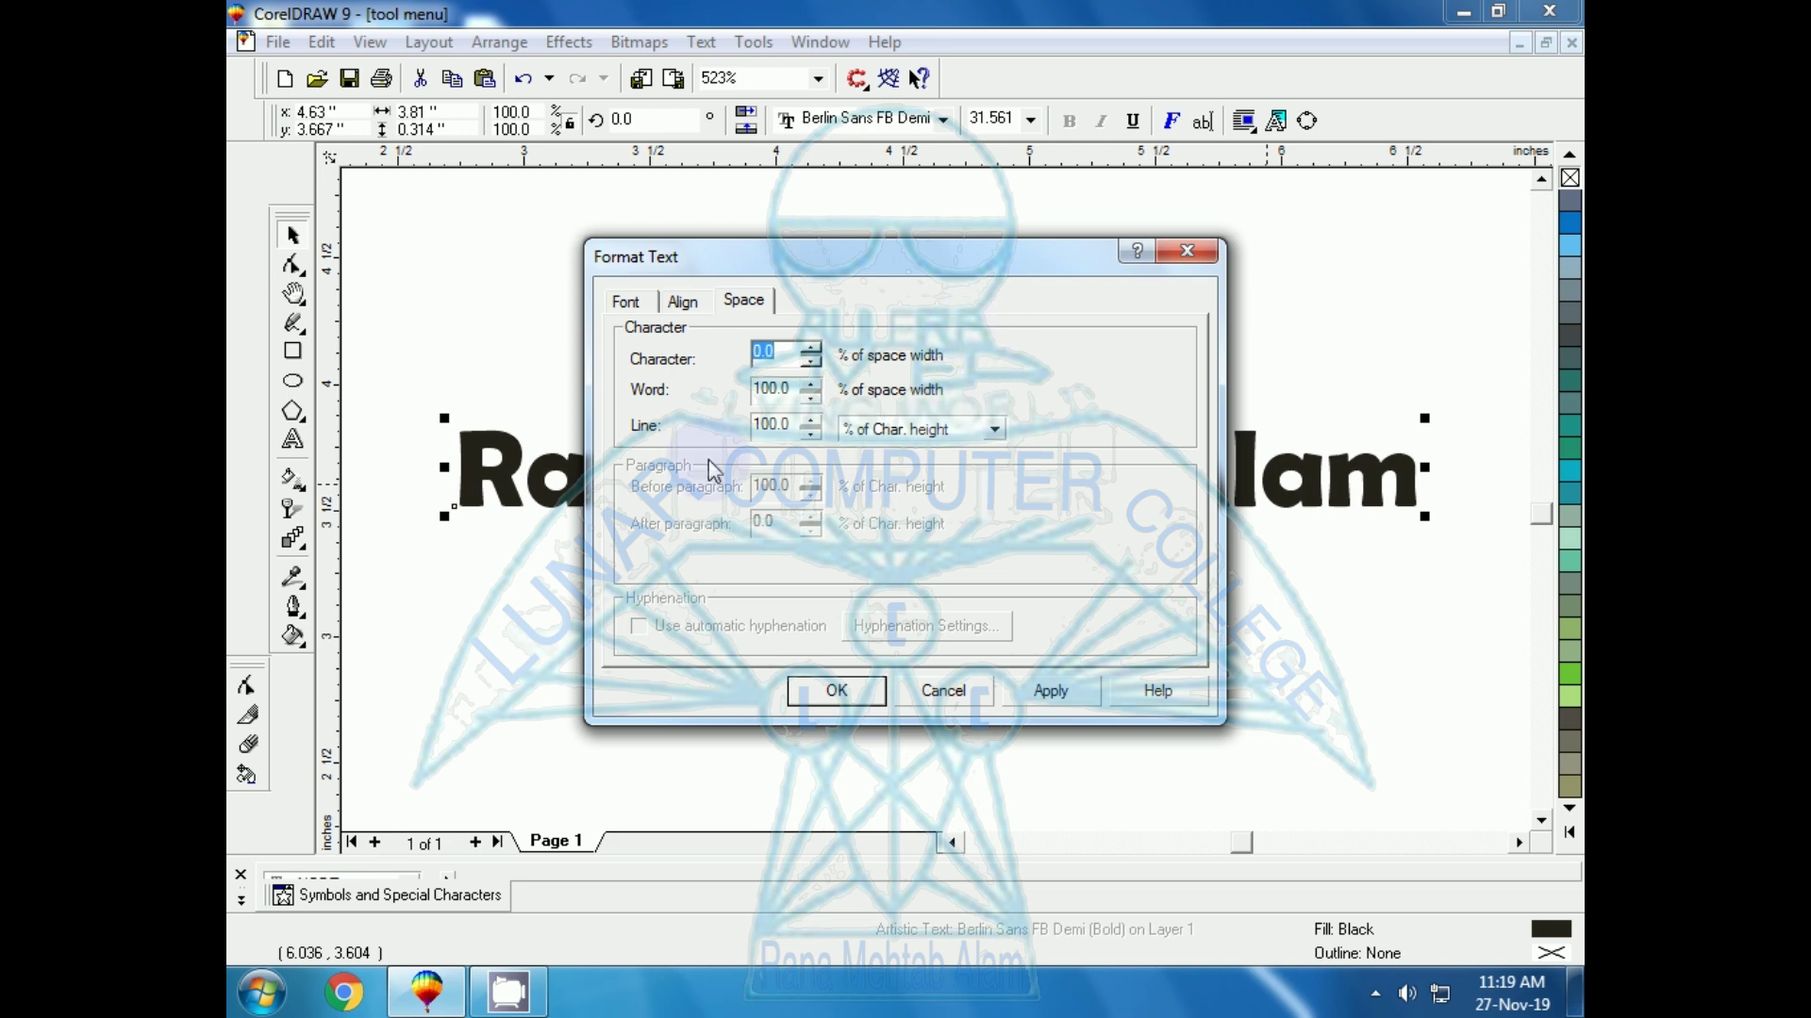
drag(896, 268, 954, 582)
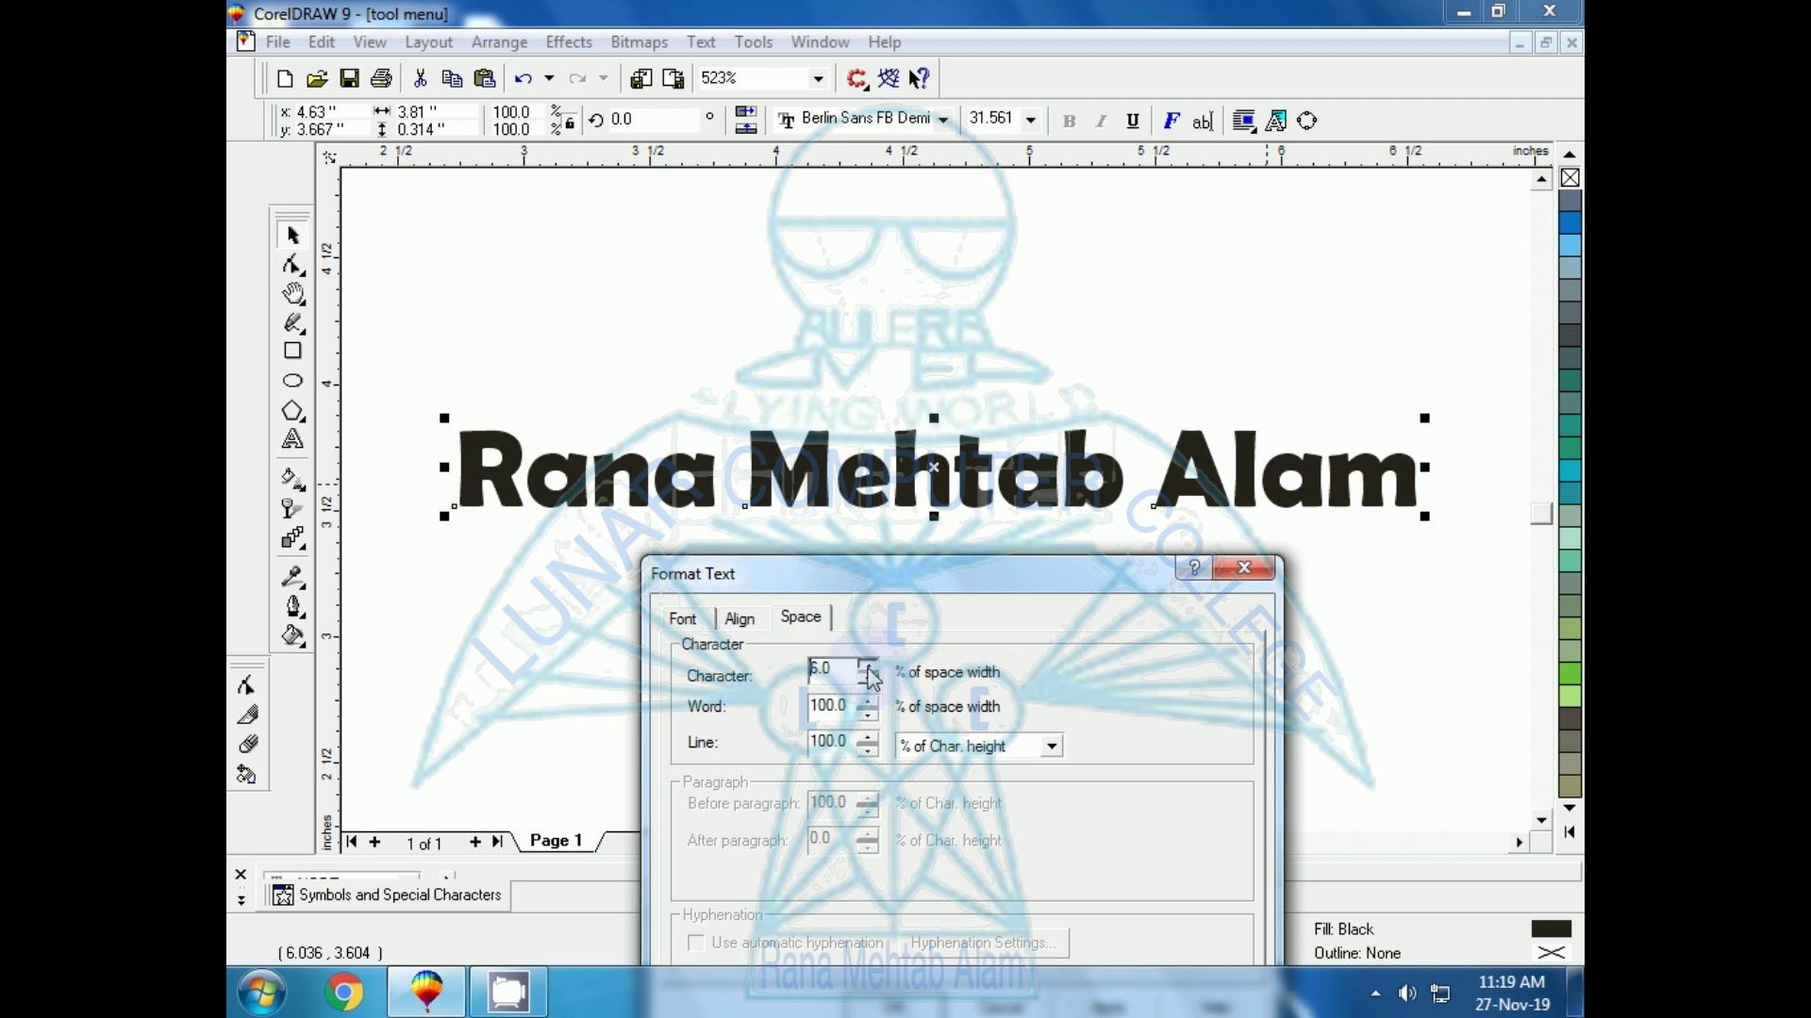
drag(898, 585, 943, 377)
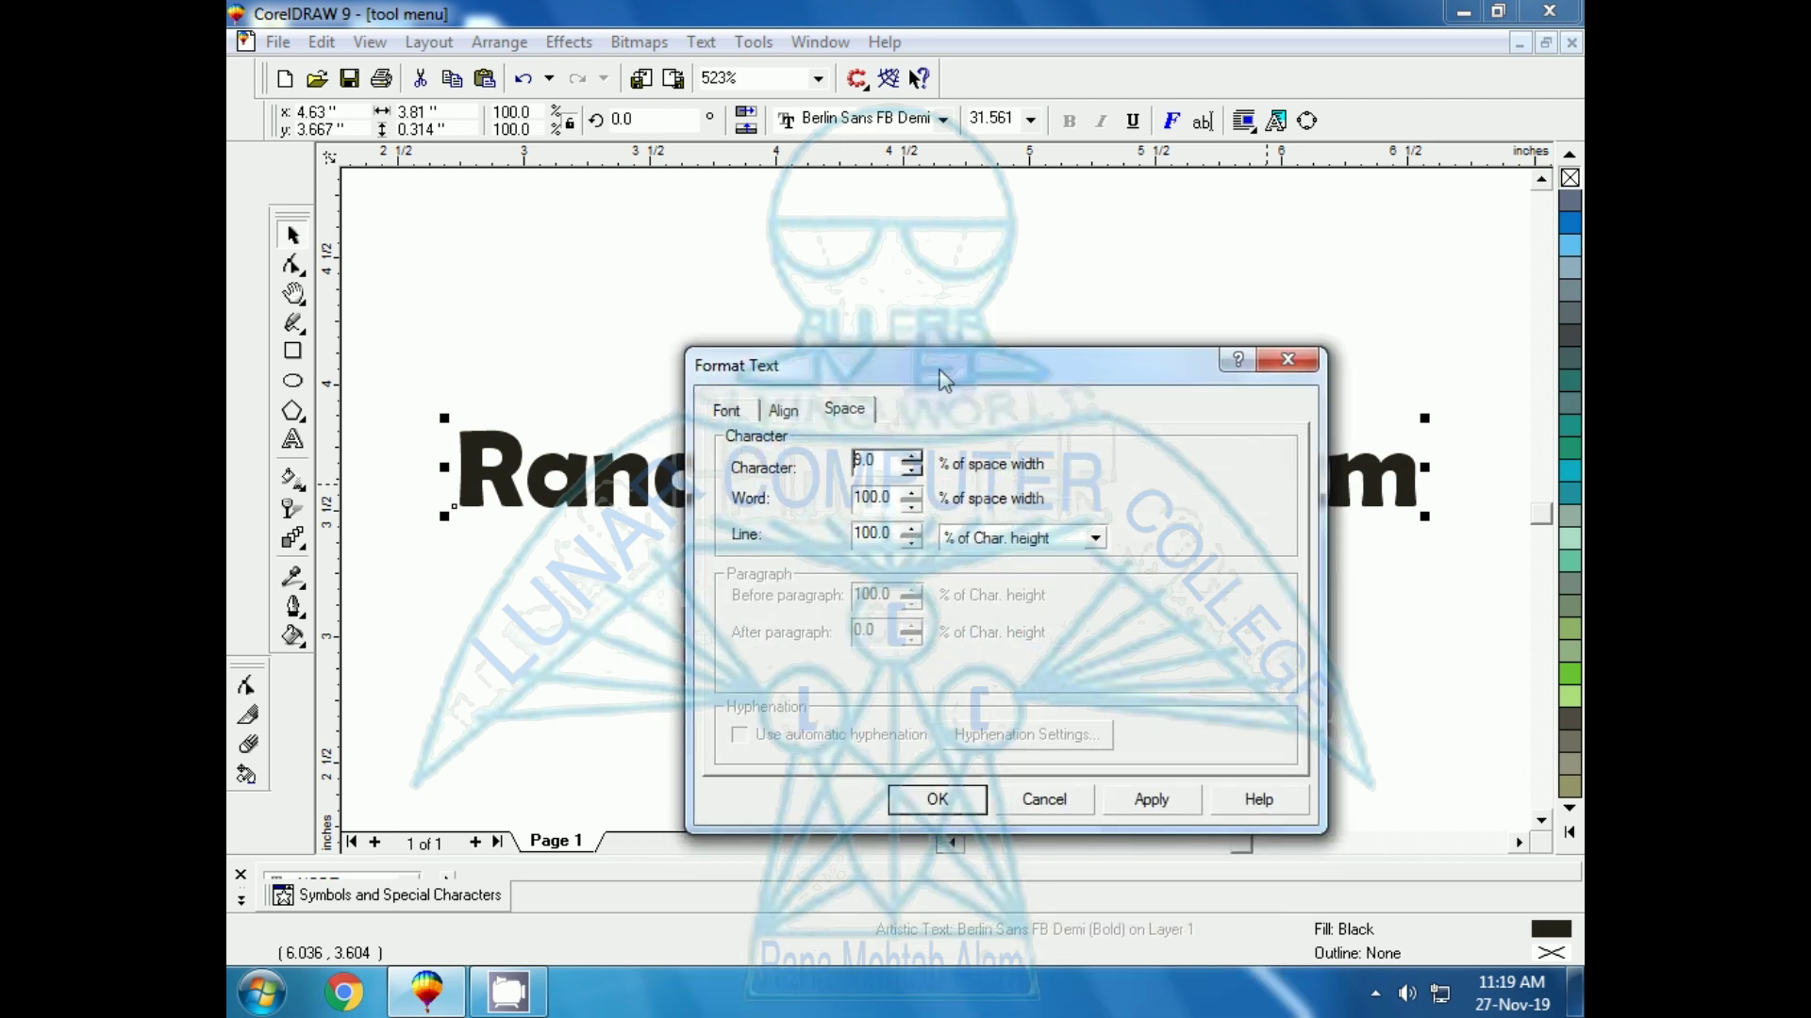
click(1154, 798)
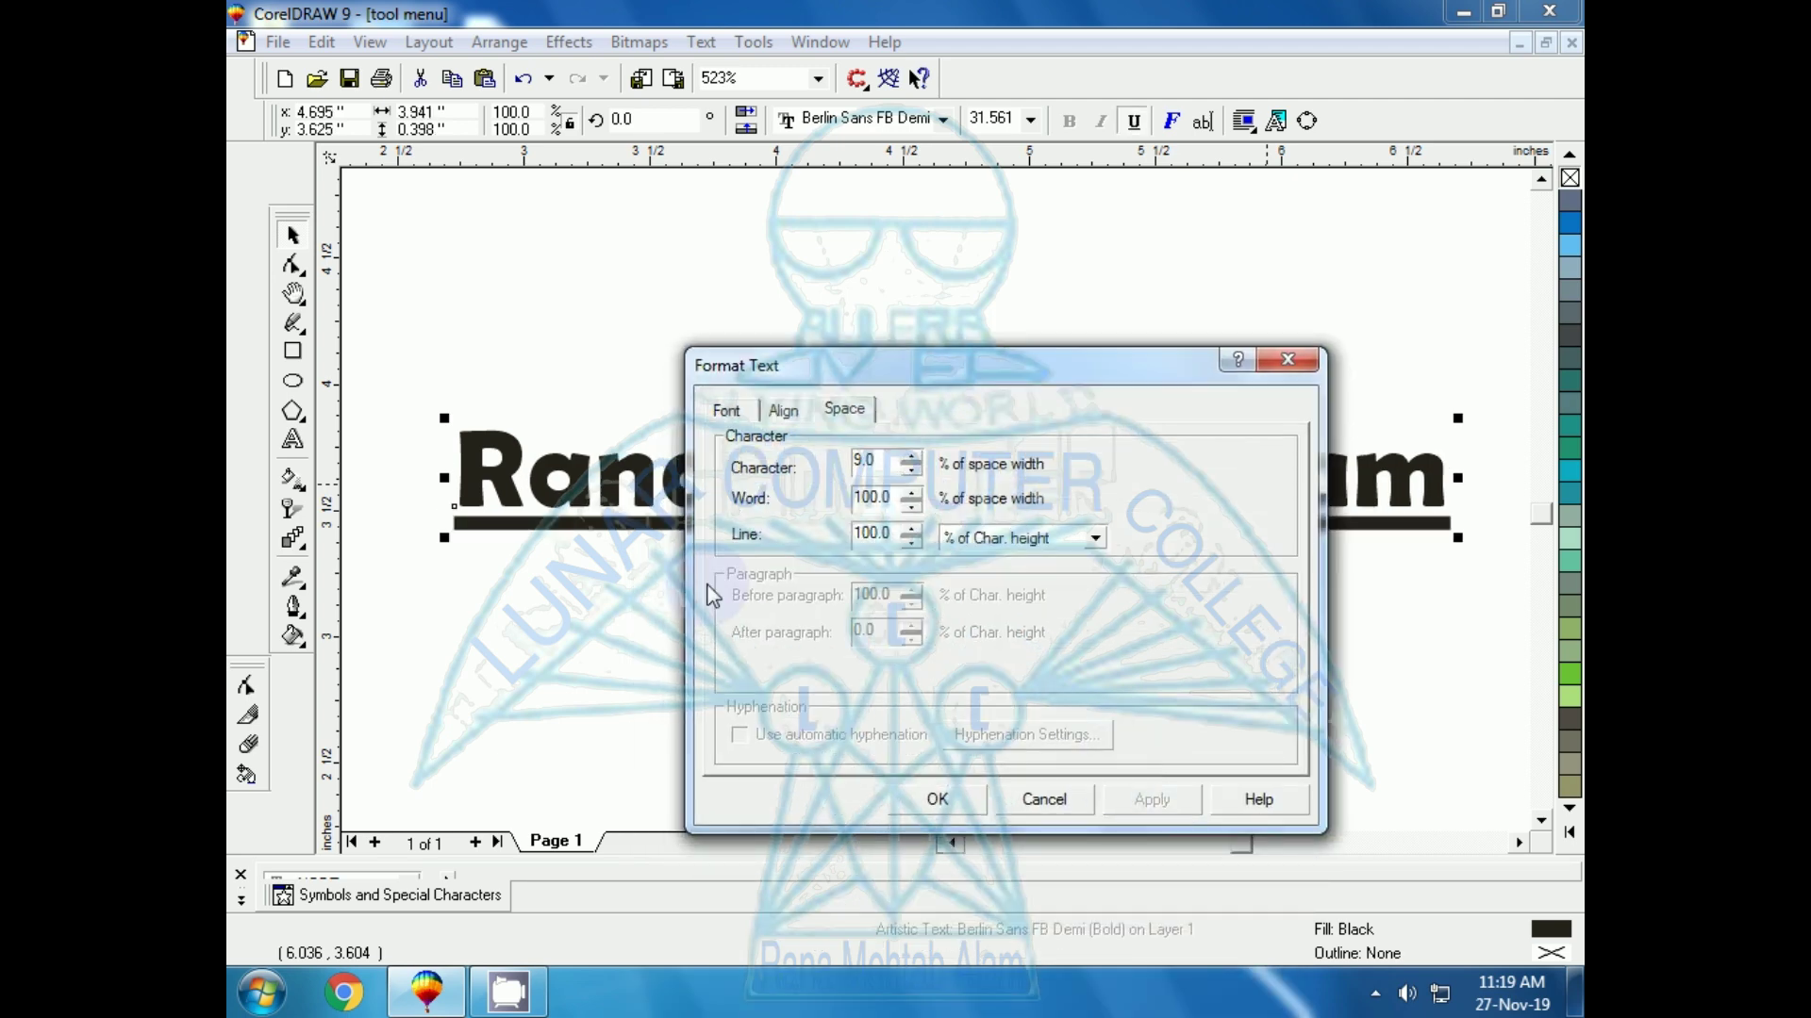
drag(966, 358, 877, 567)
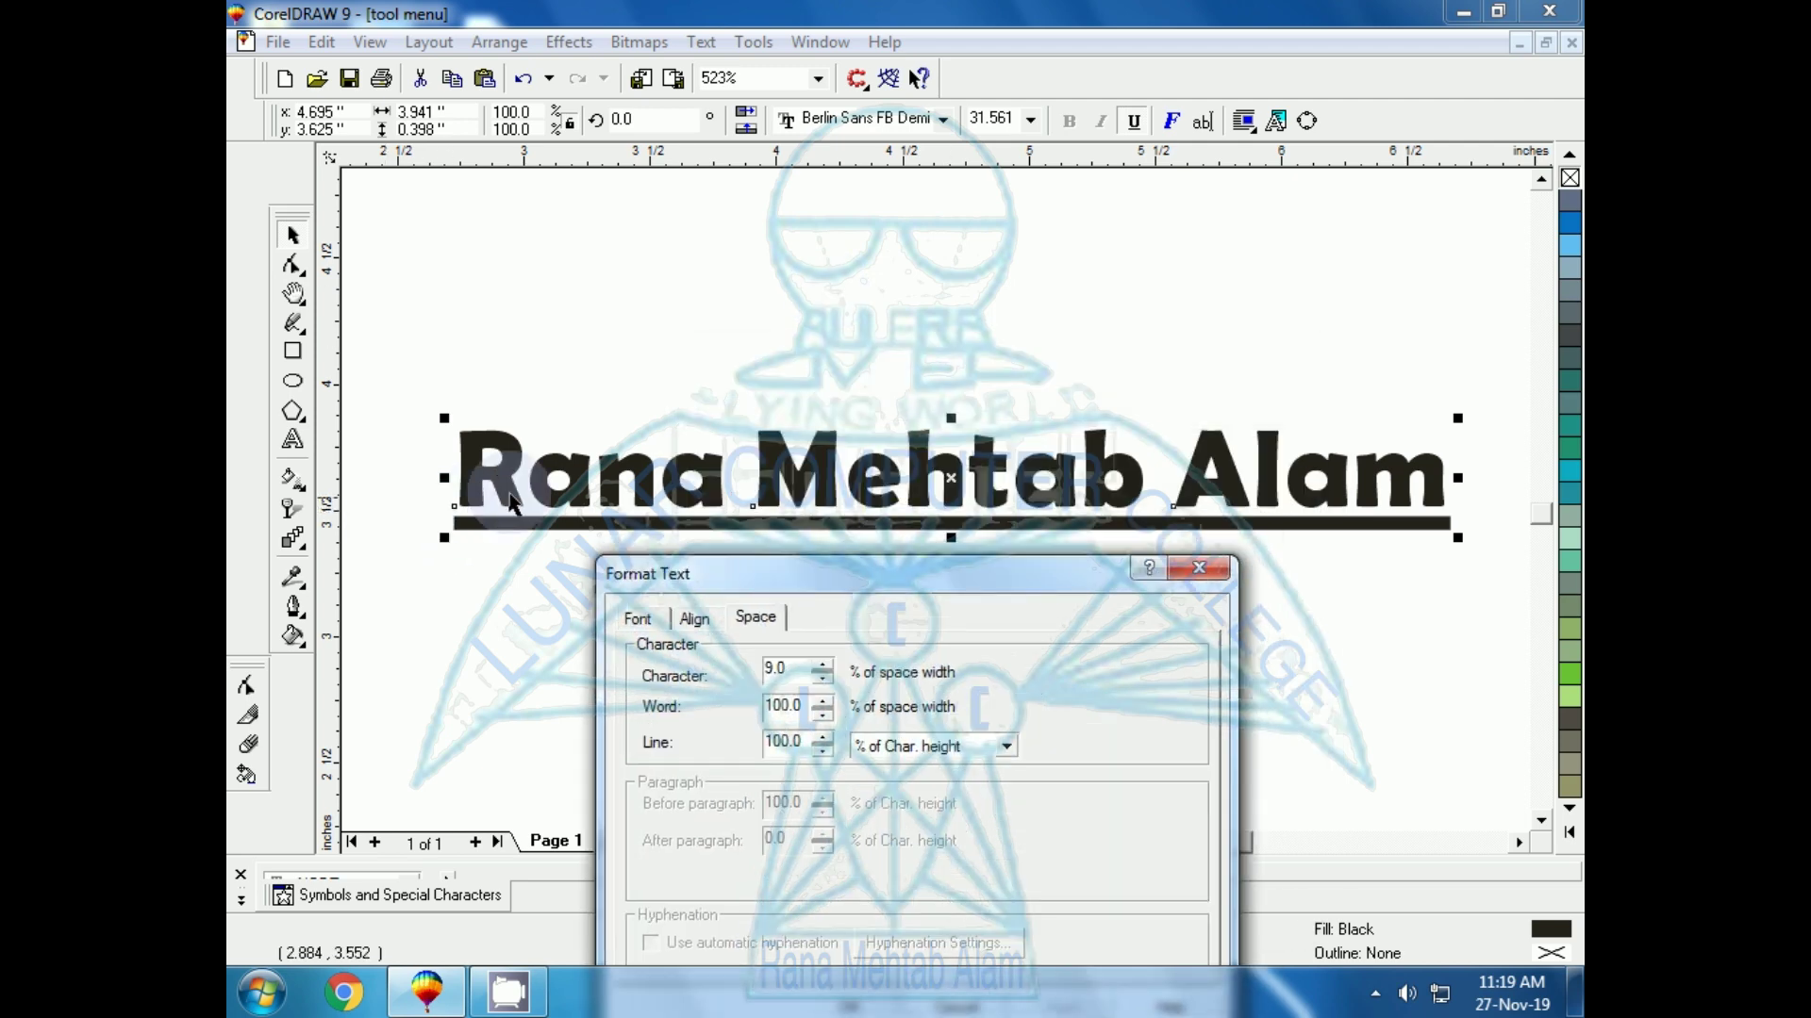
Set character spacing to 0, apply it, and close Format Text
double_click(777, 668)
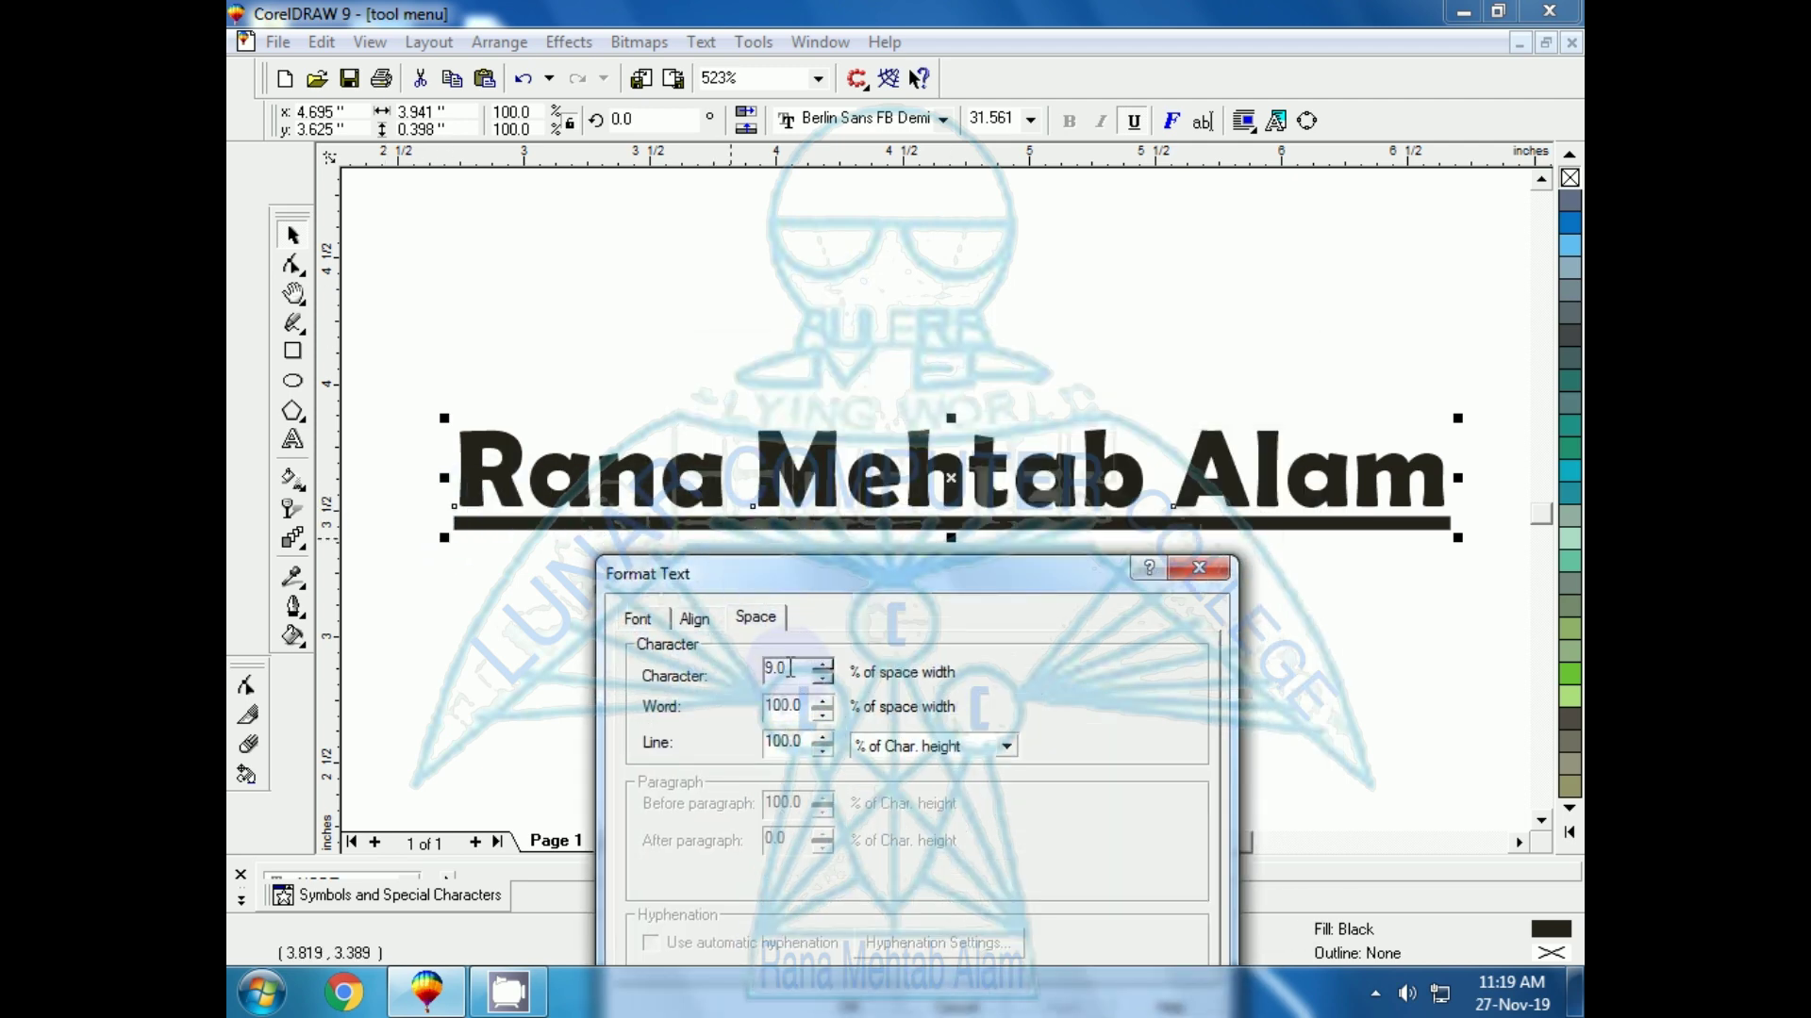
text(0)
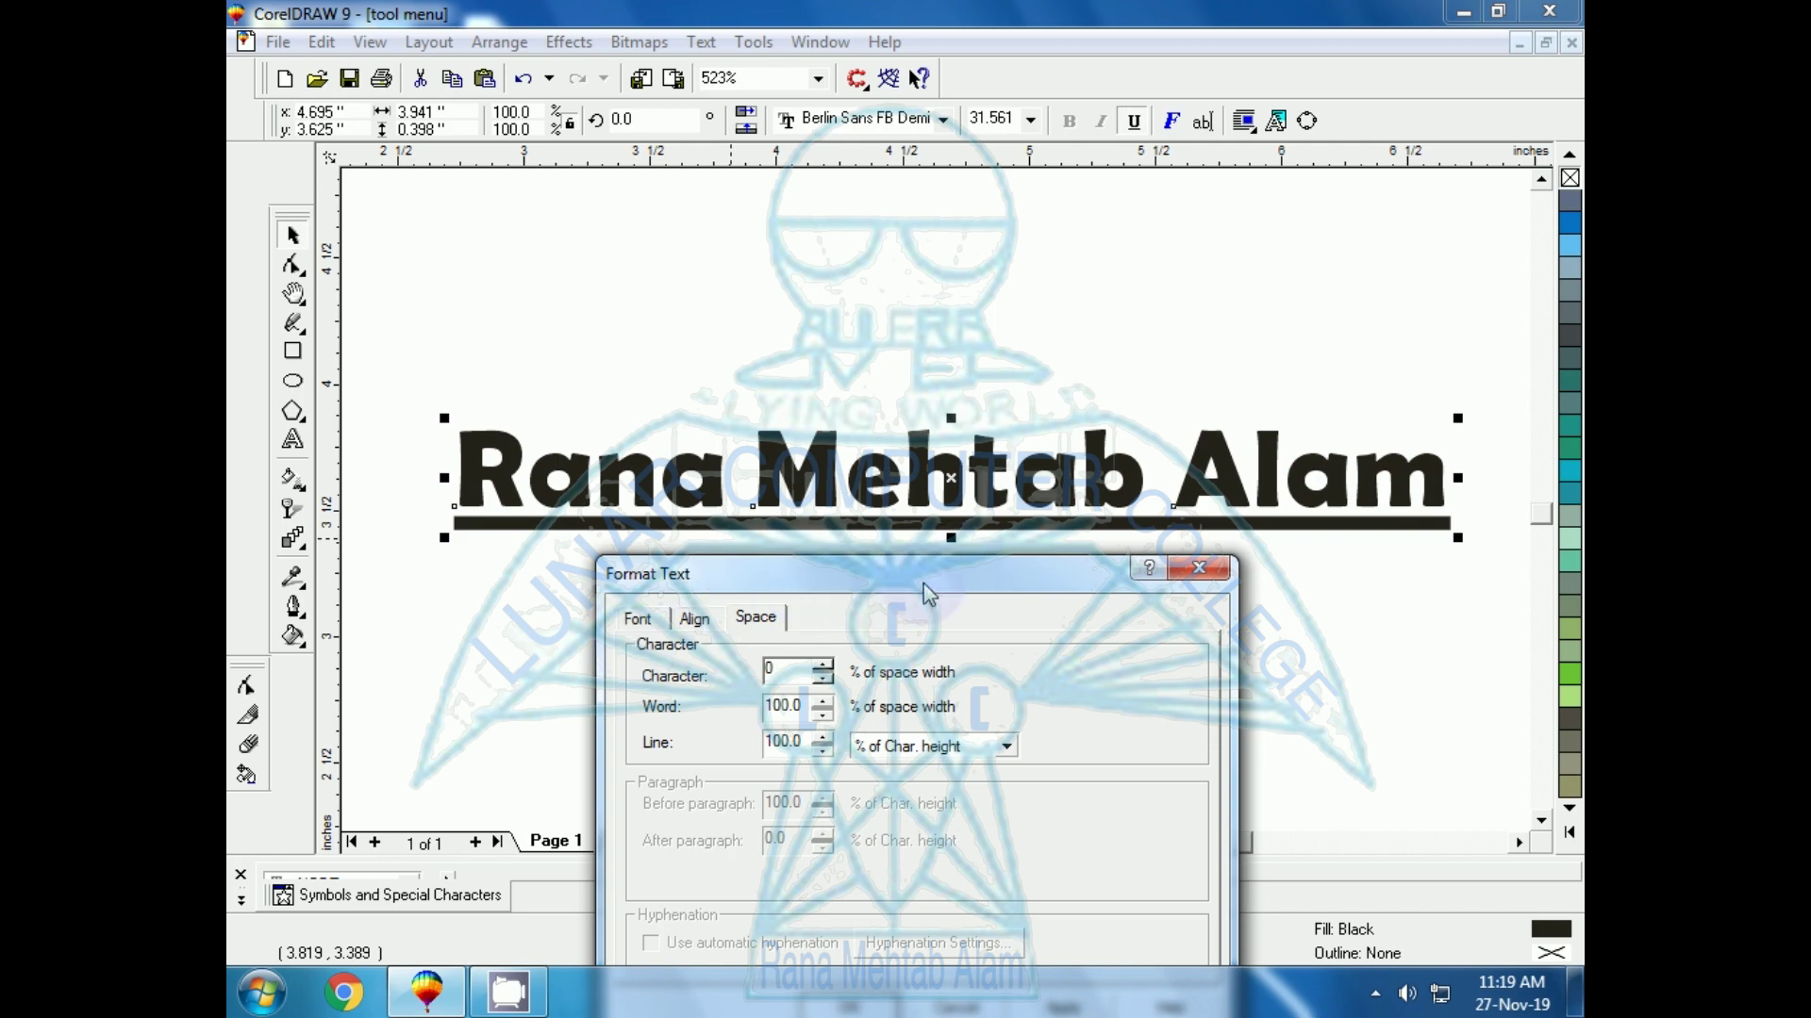
drag(924, 583, 1273, 23)
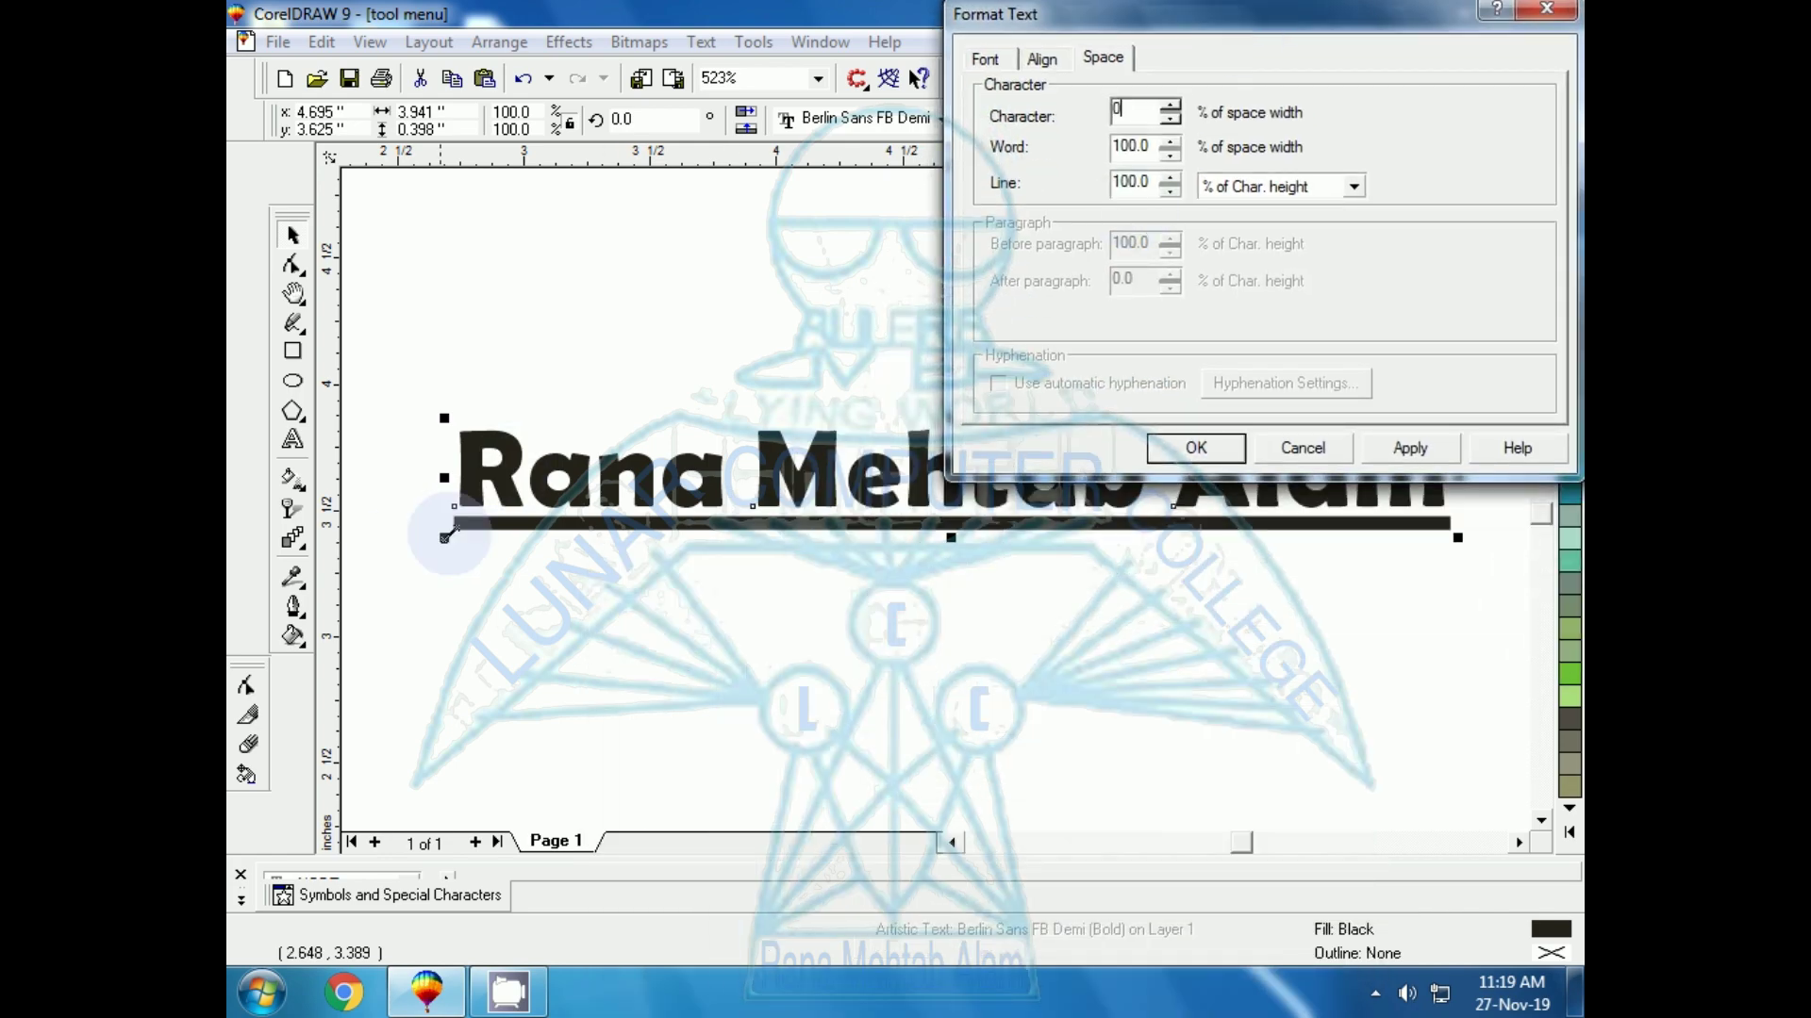
click(1410, 448)
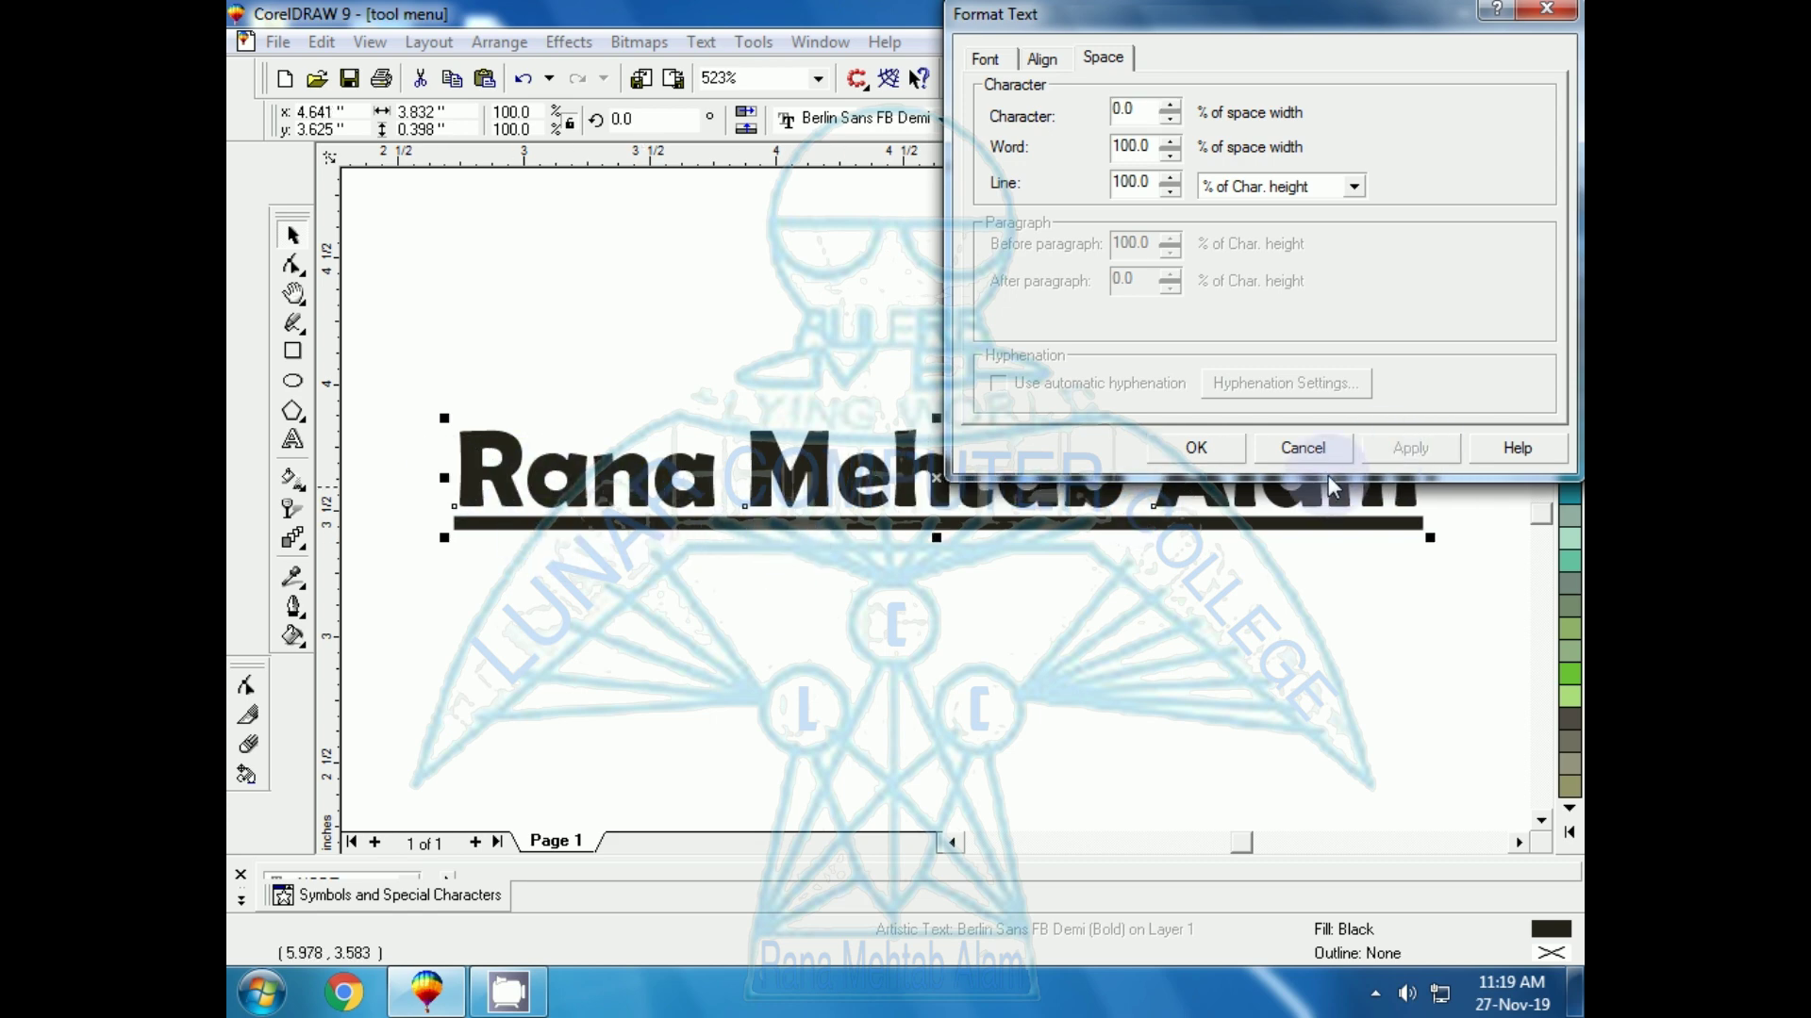
click(1311, 449)
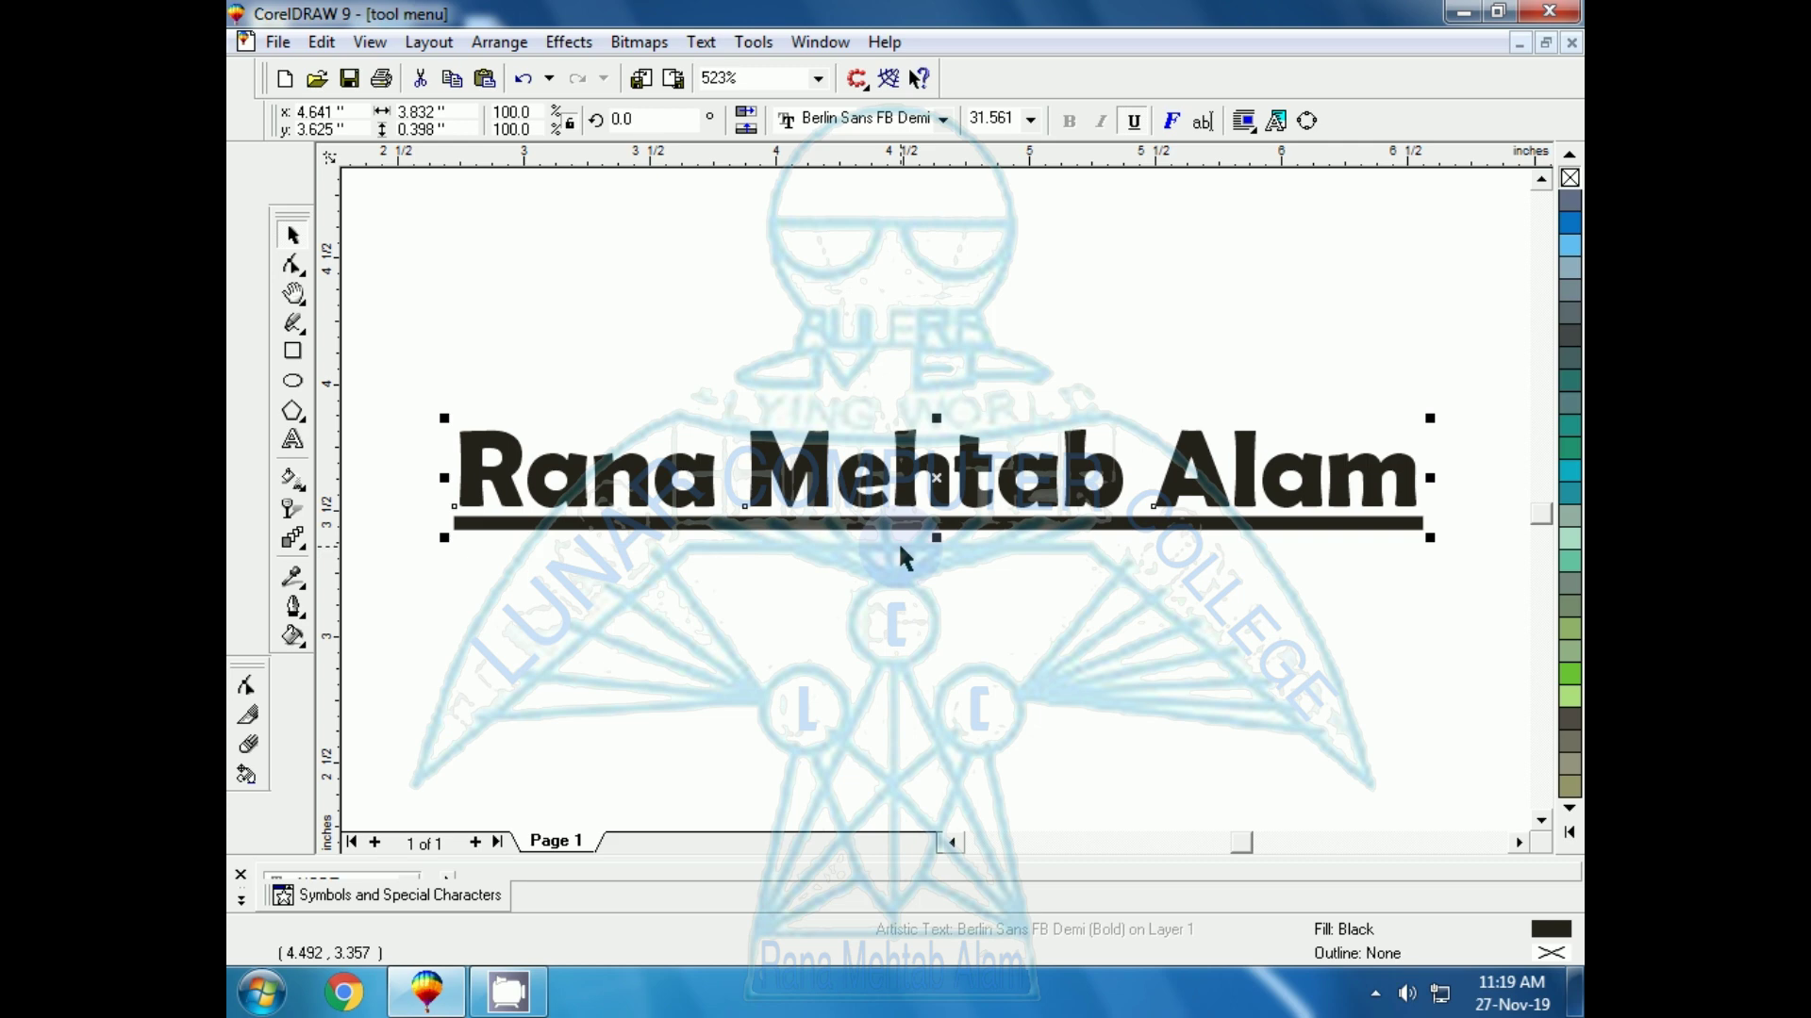
click(1203, 125)
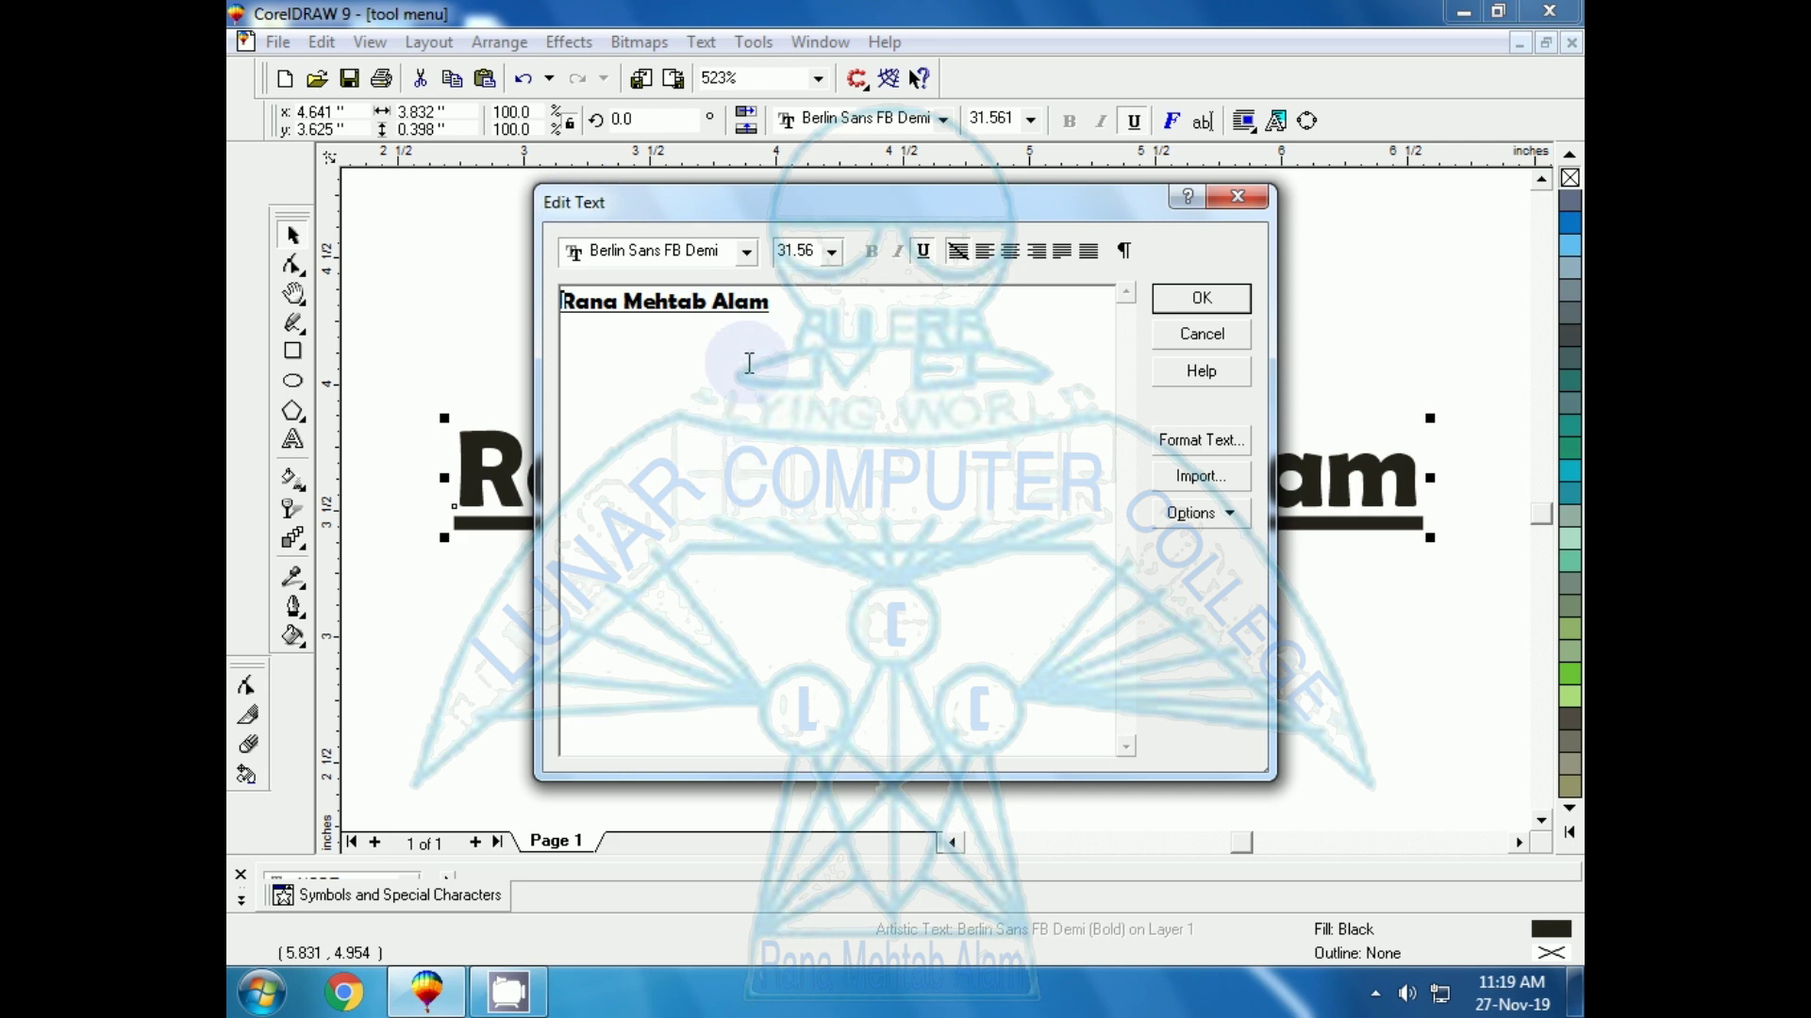
click(779, 307)
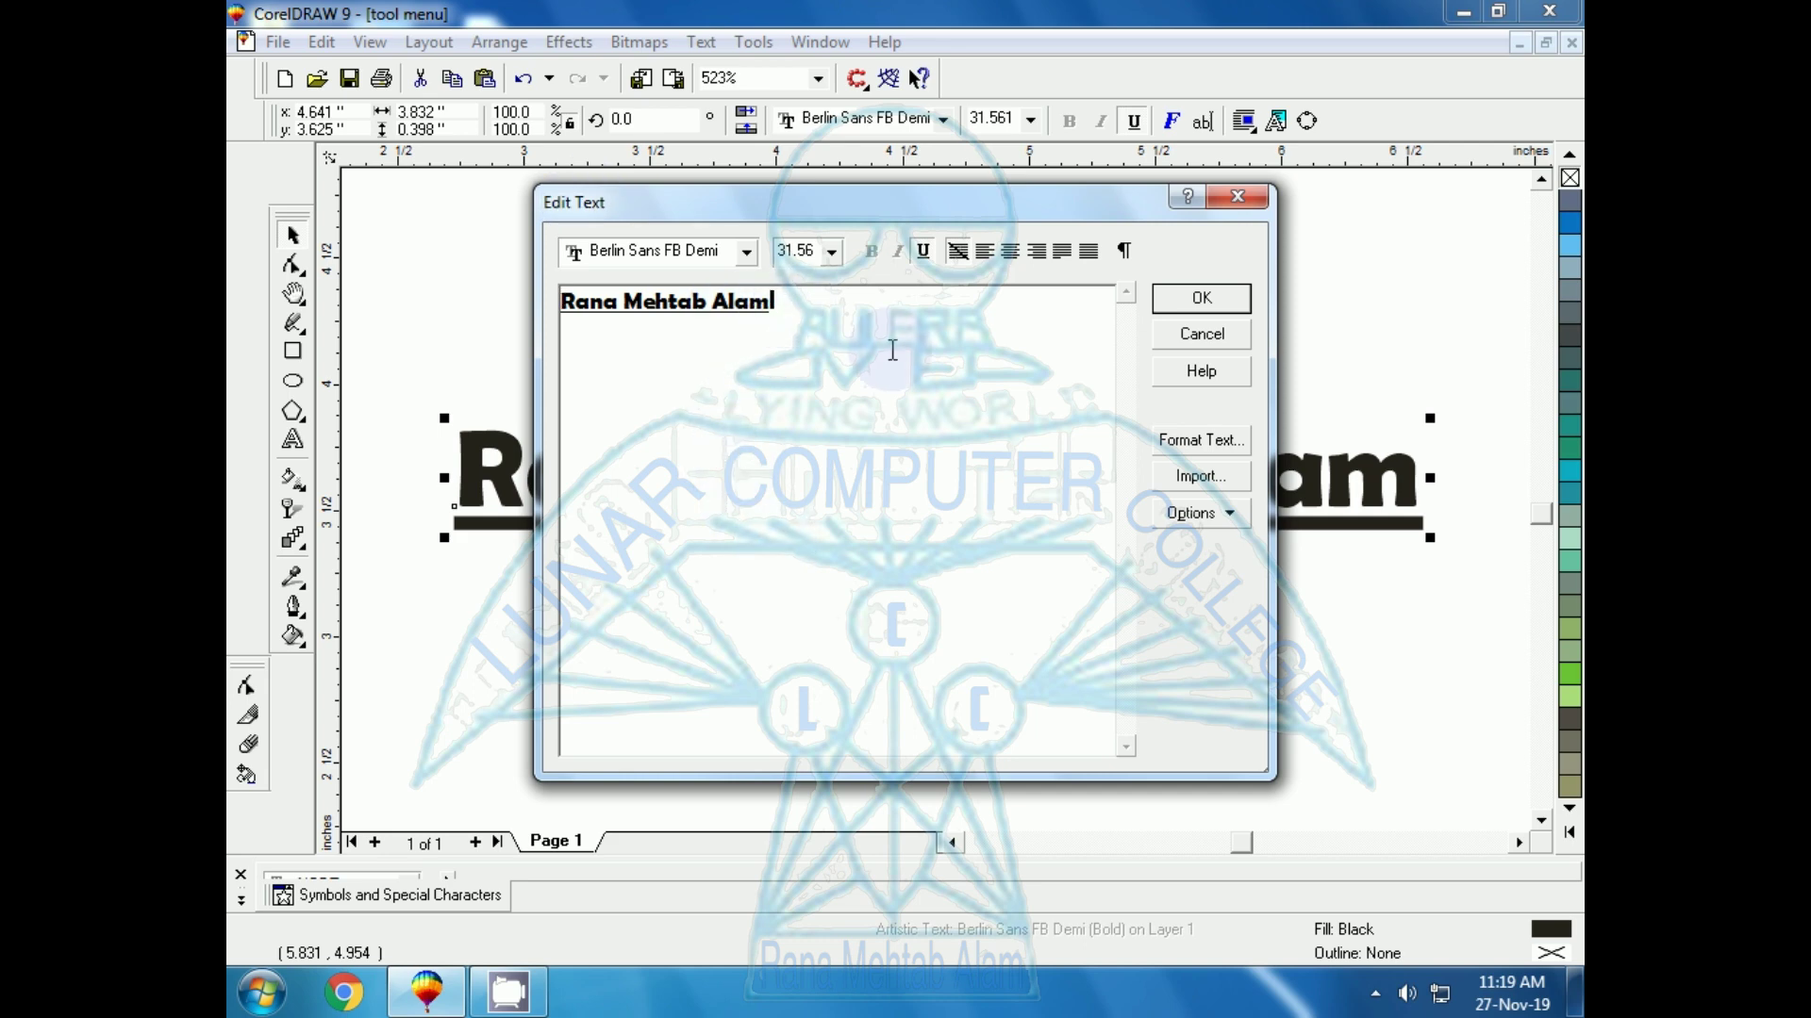
click(984, 251)
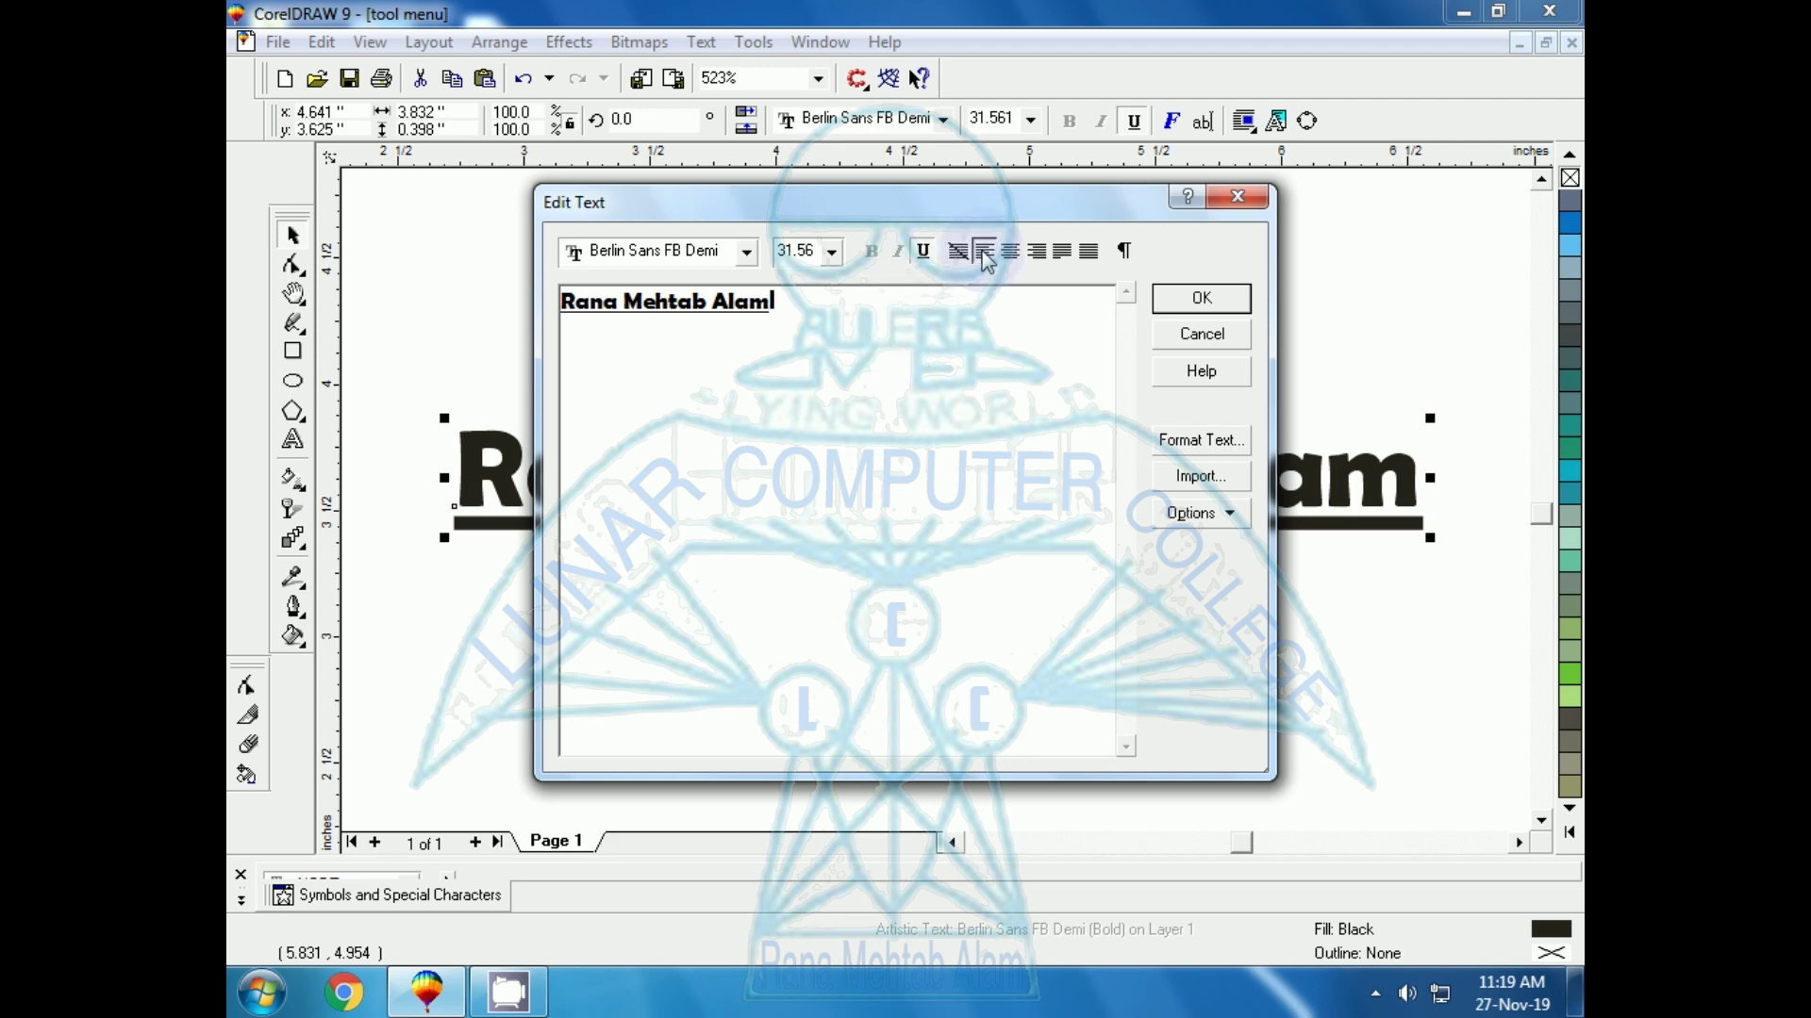
click(1010, 251)
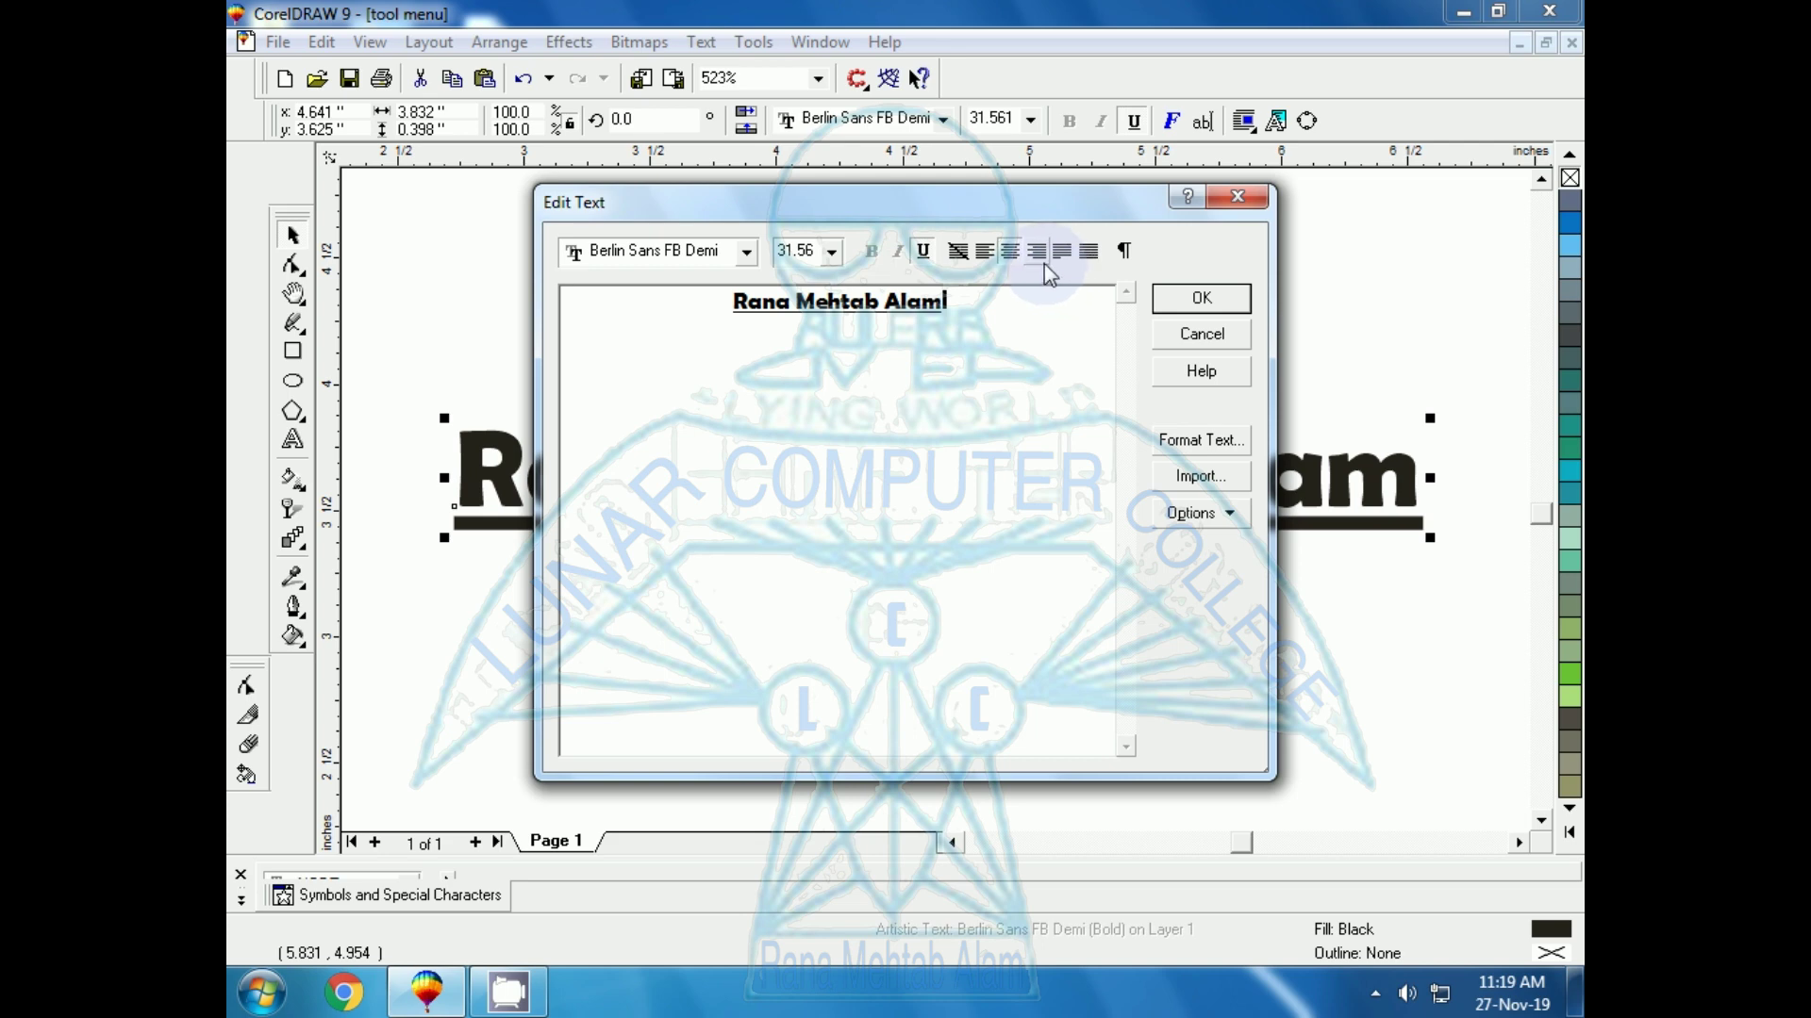
click(957, 251)
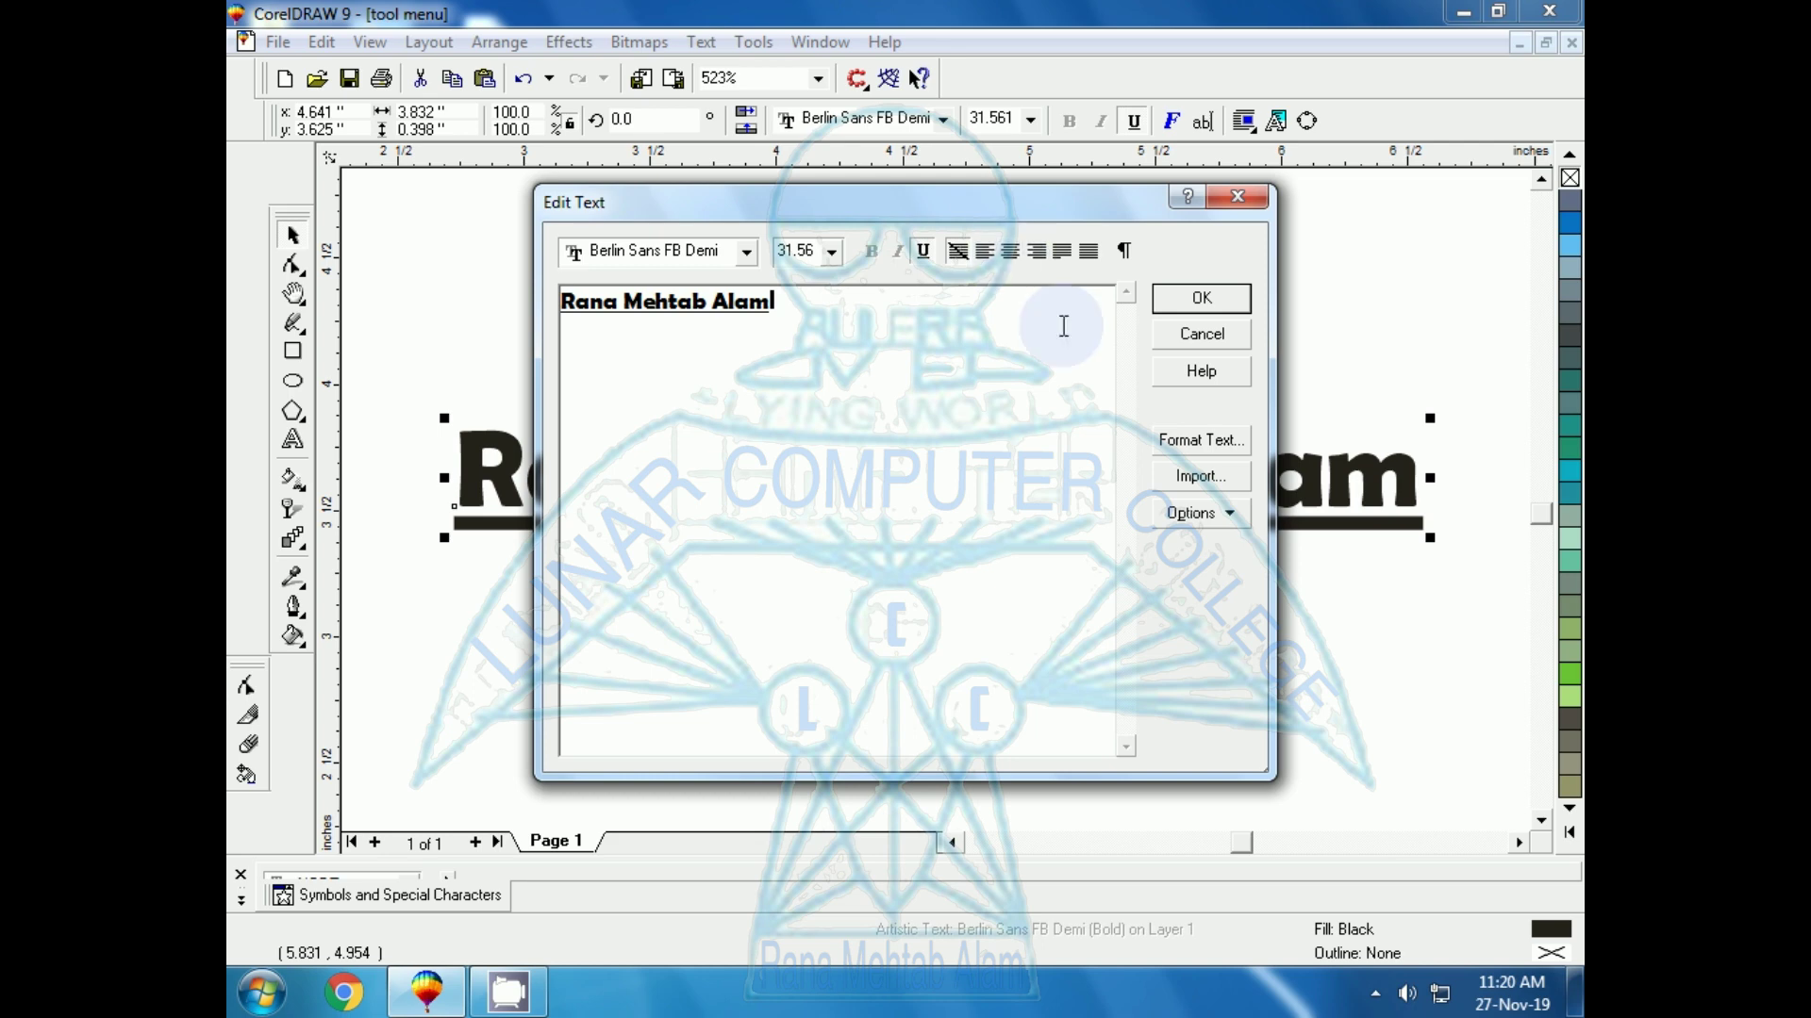
click(1170, 440)
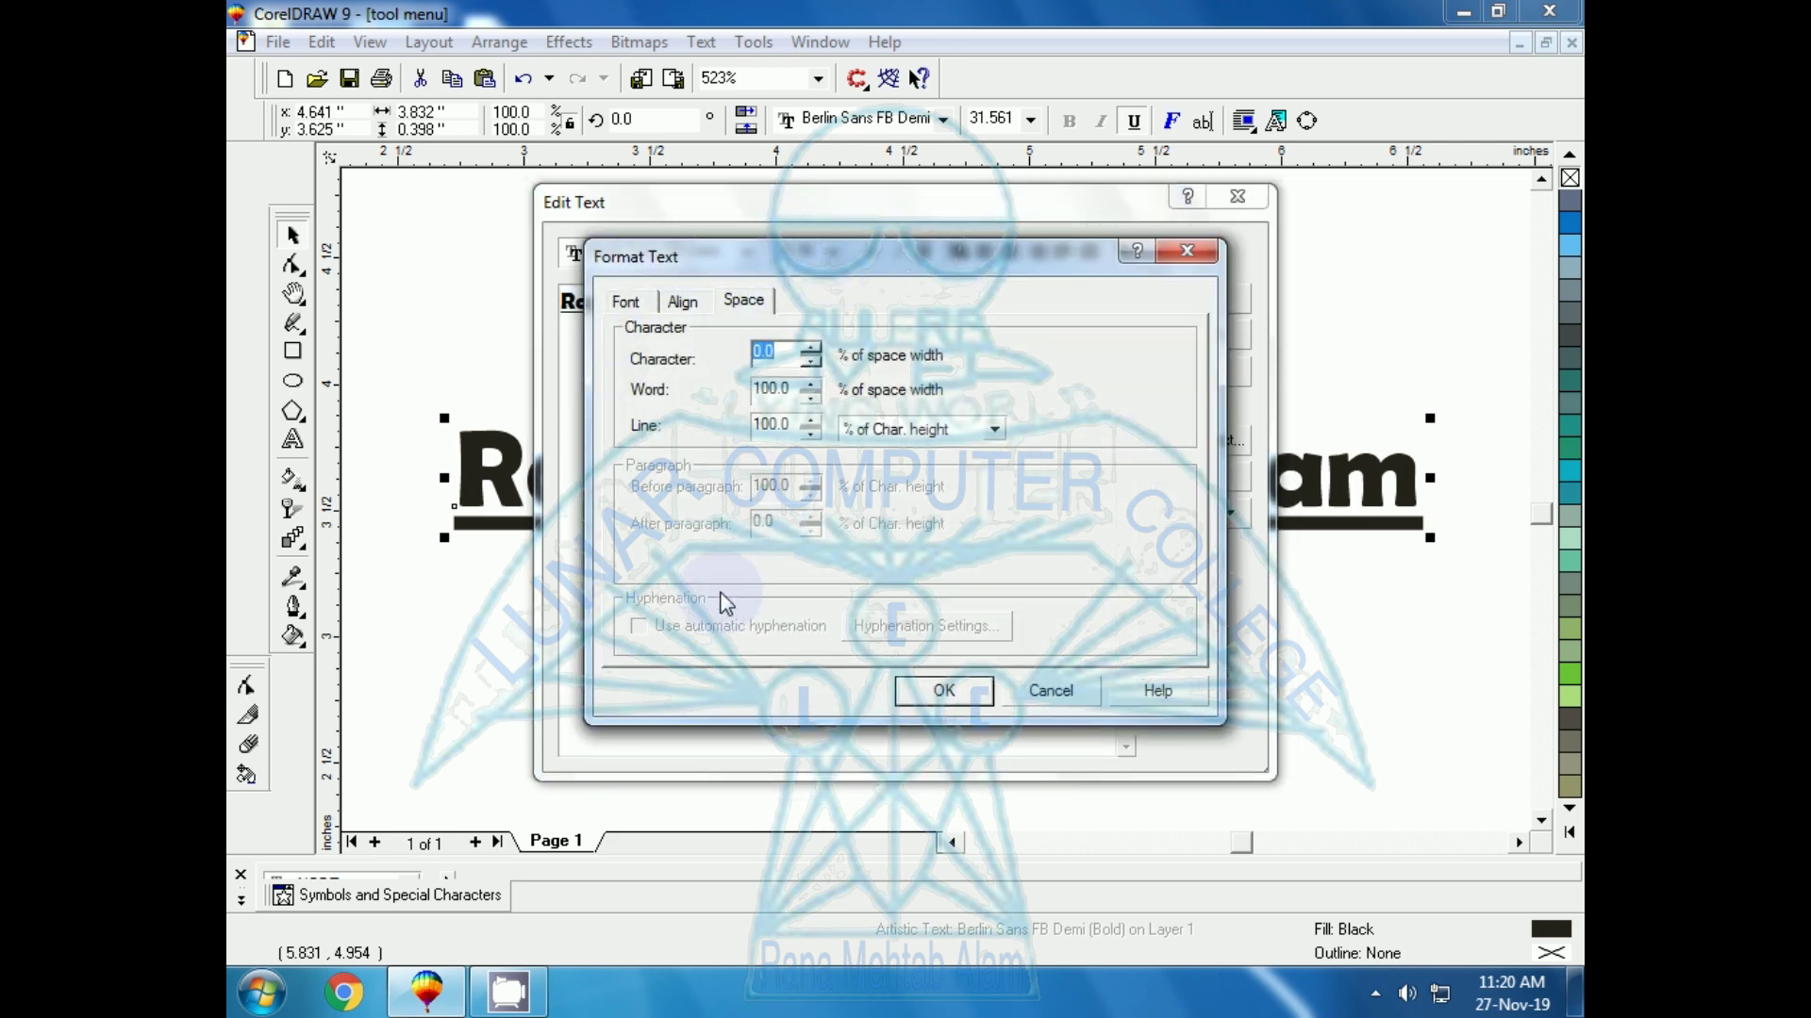
click(1038, 693)
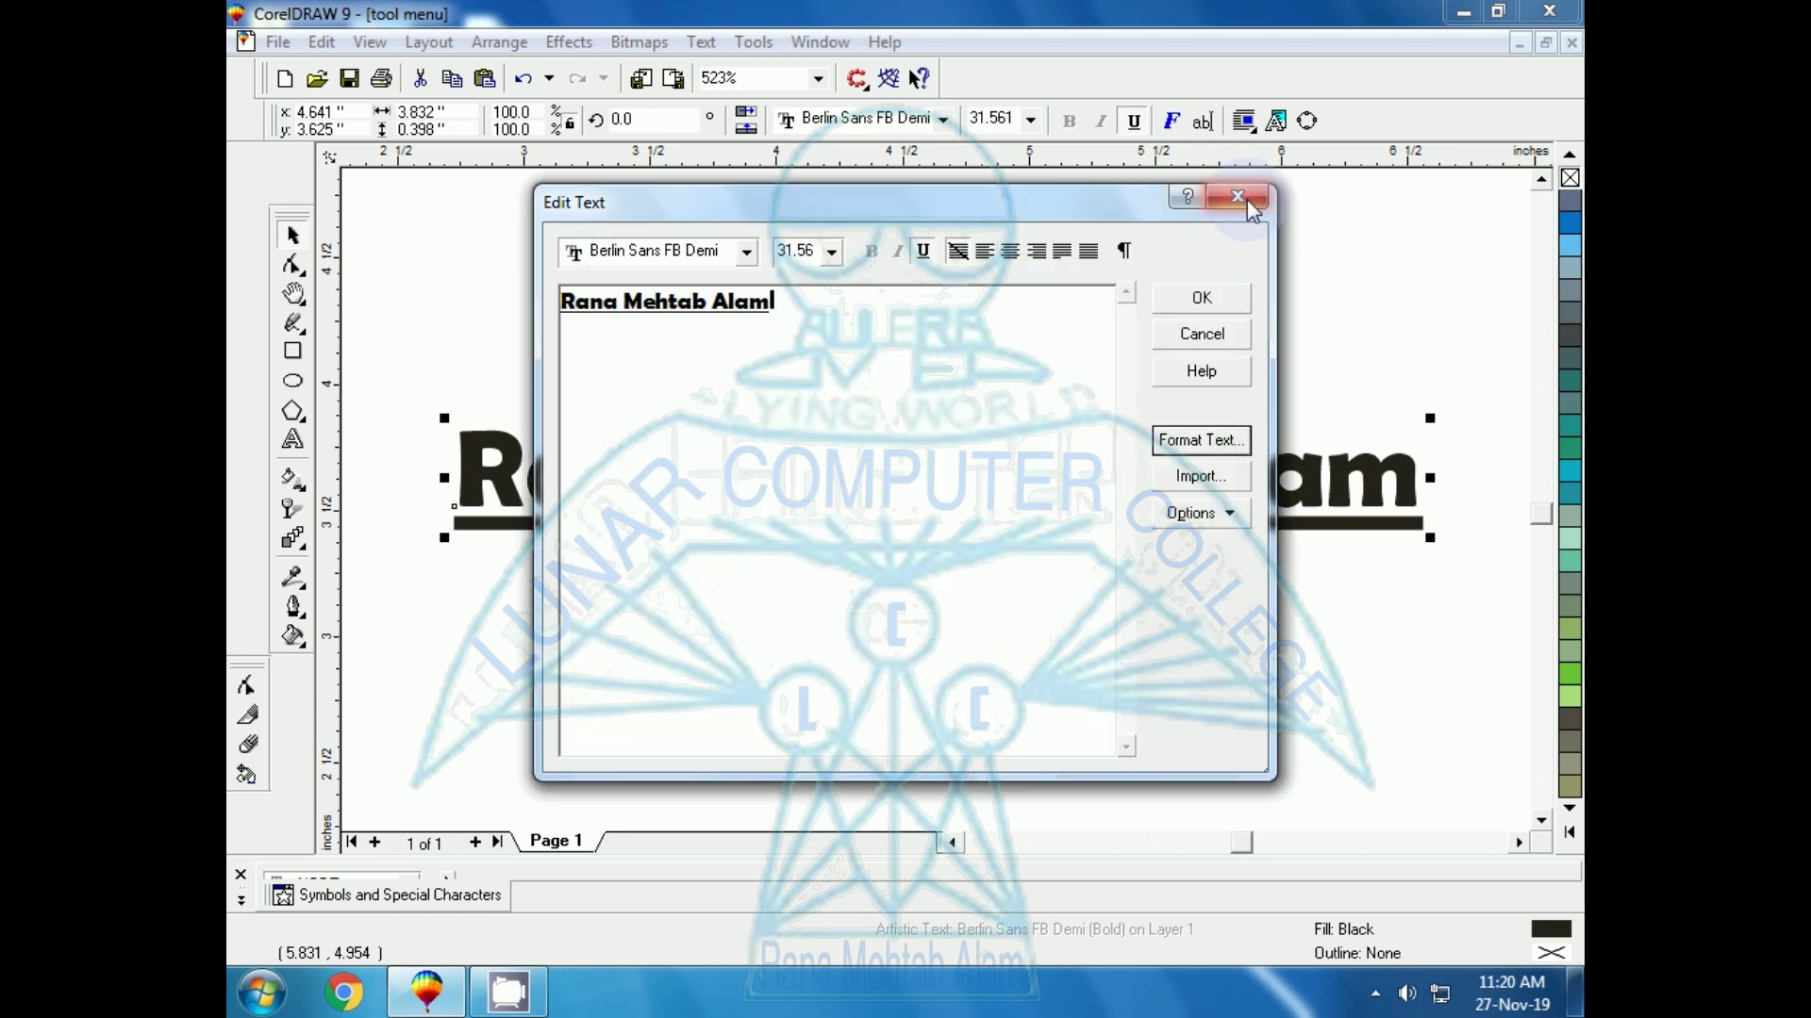
click(1224, 302)
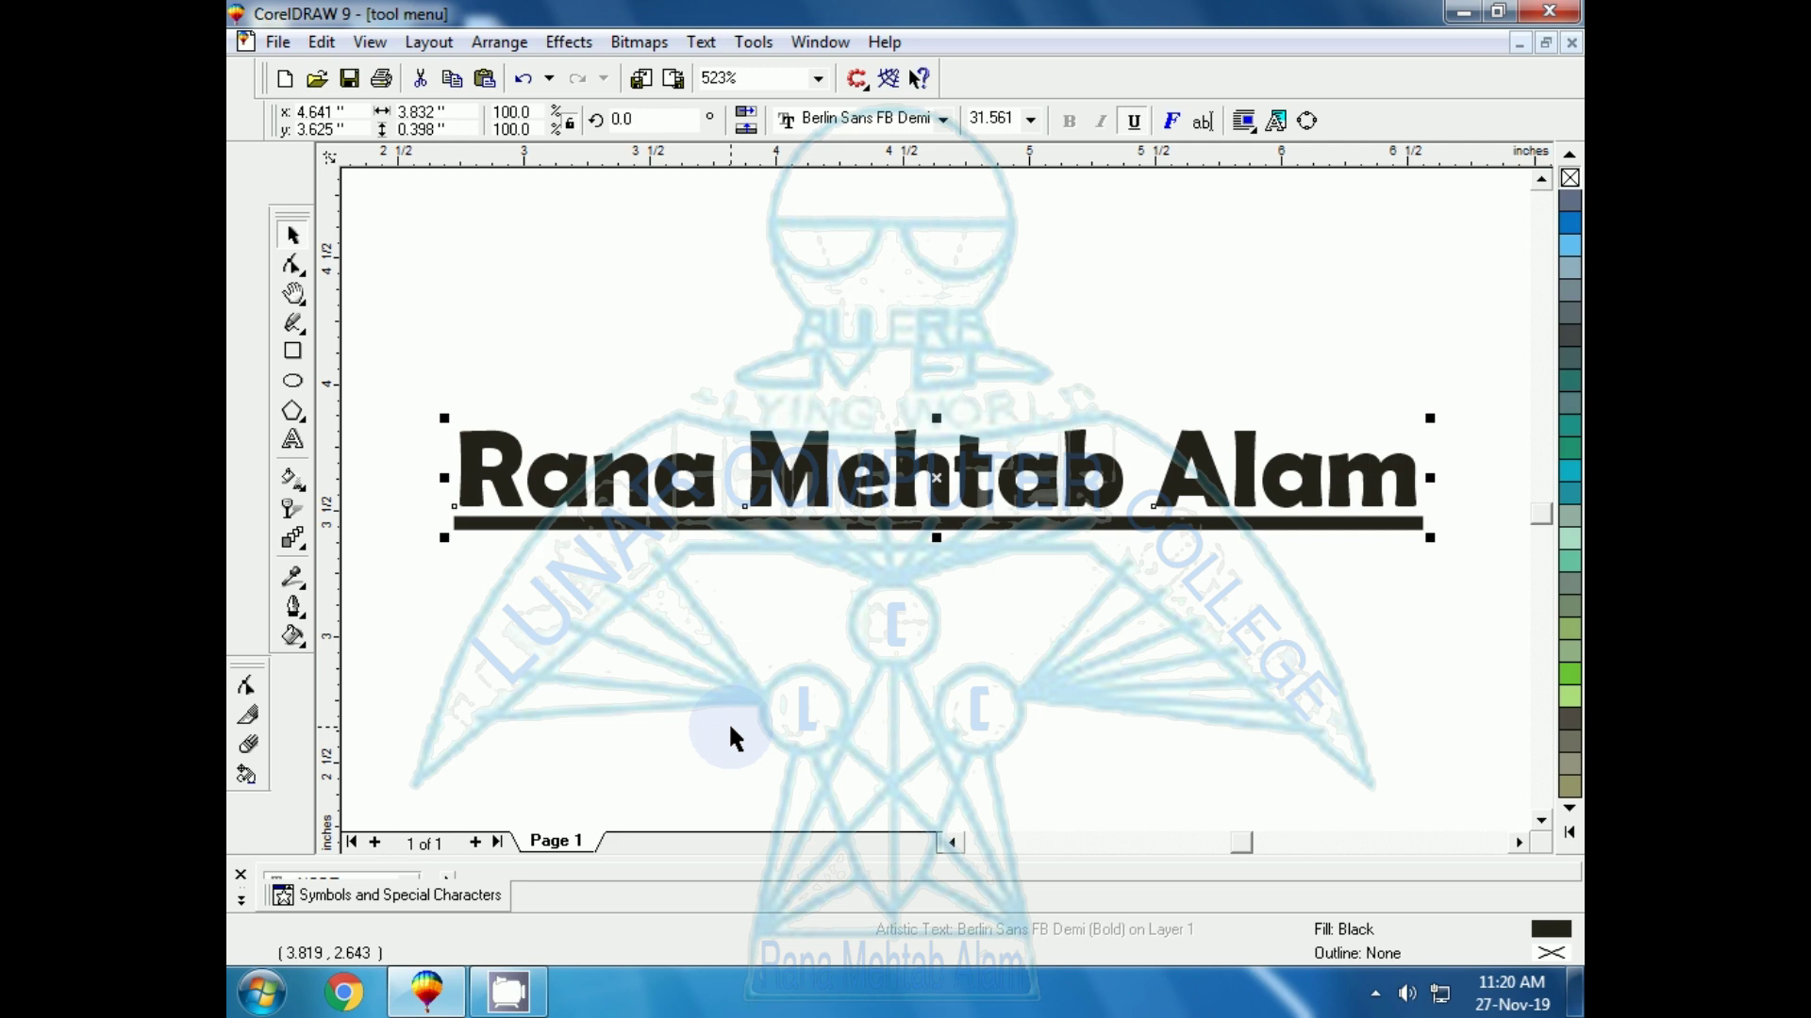
Move the name title higher and draw a paragraph text frame below it
click(940, 479)
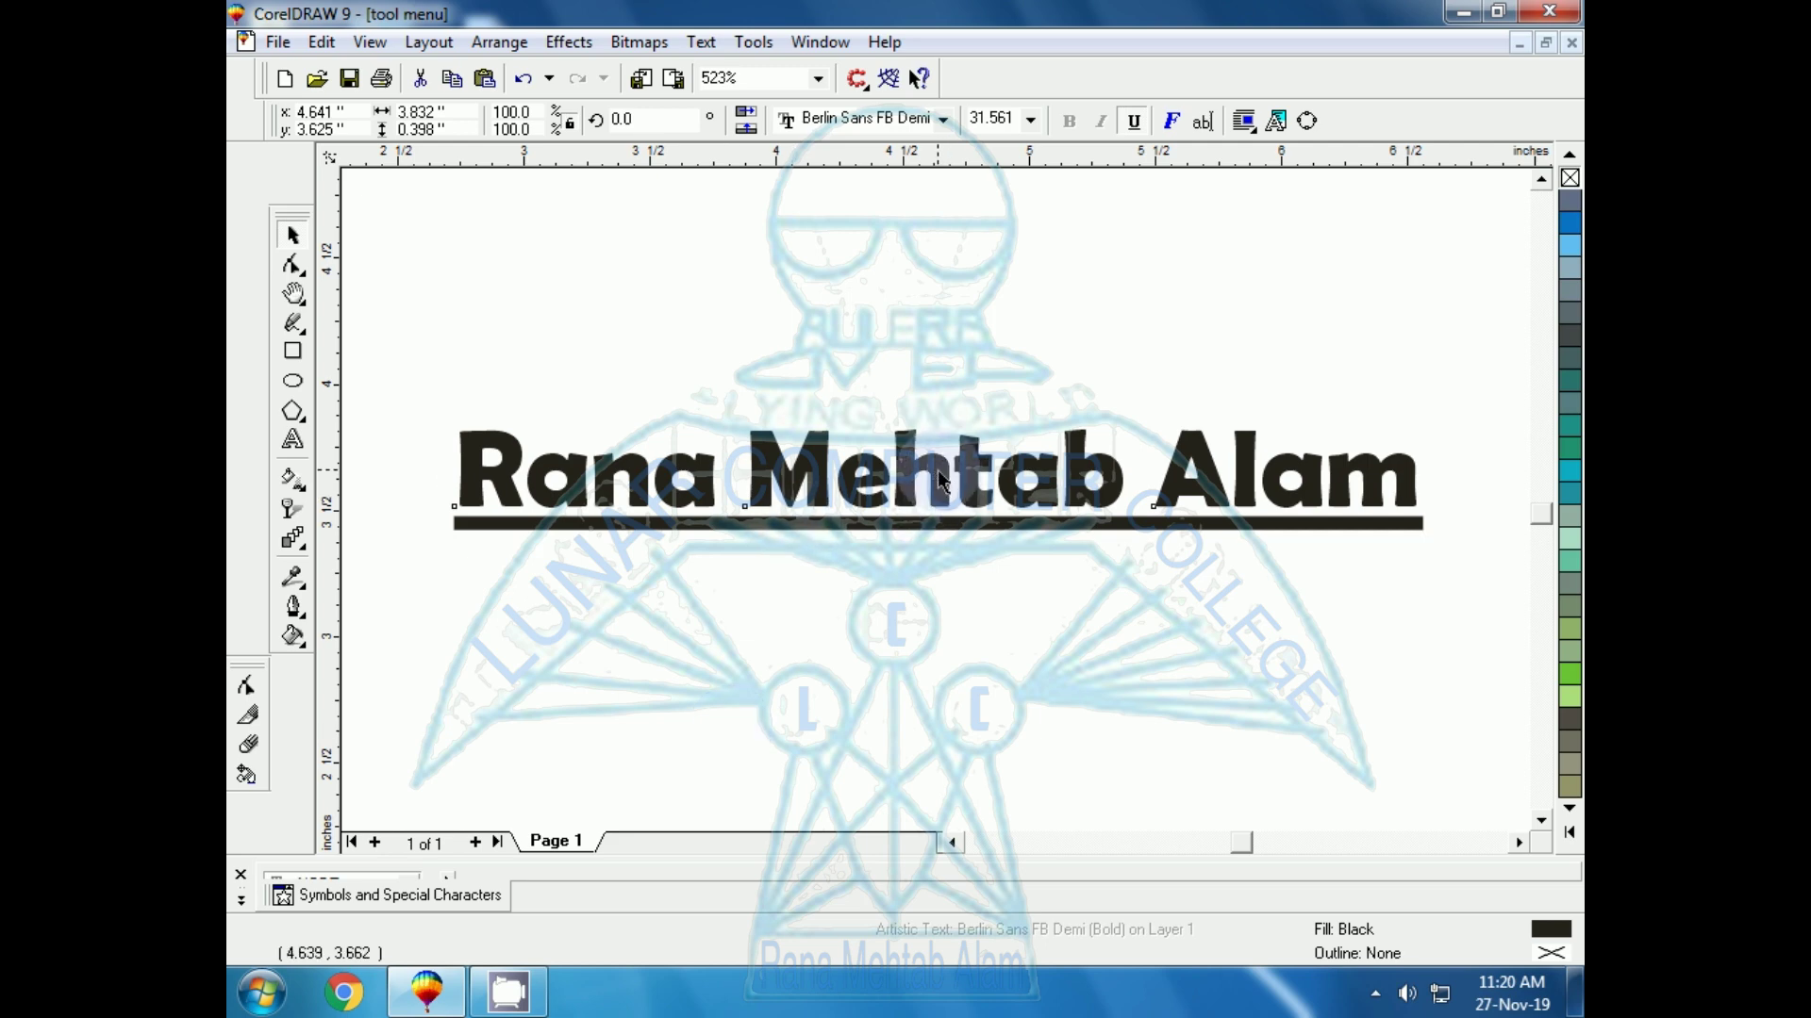
drag(940, 478, 940, 335)
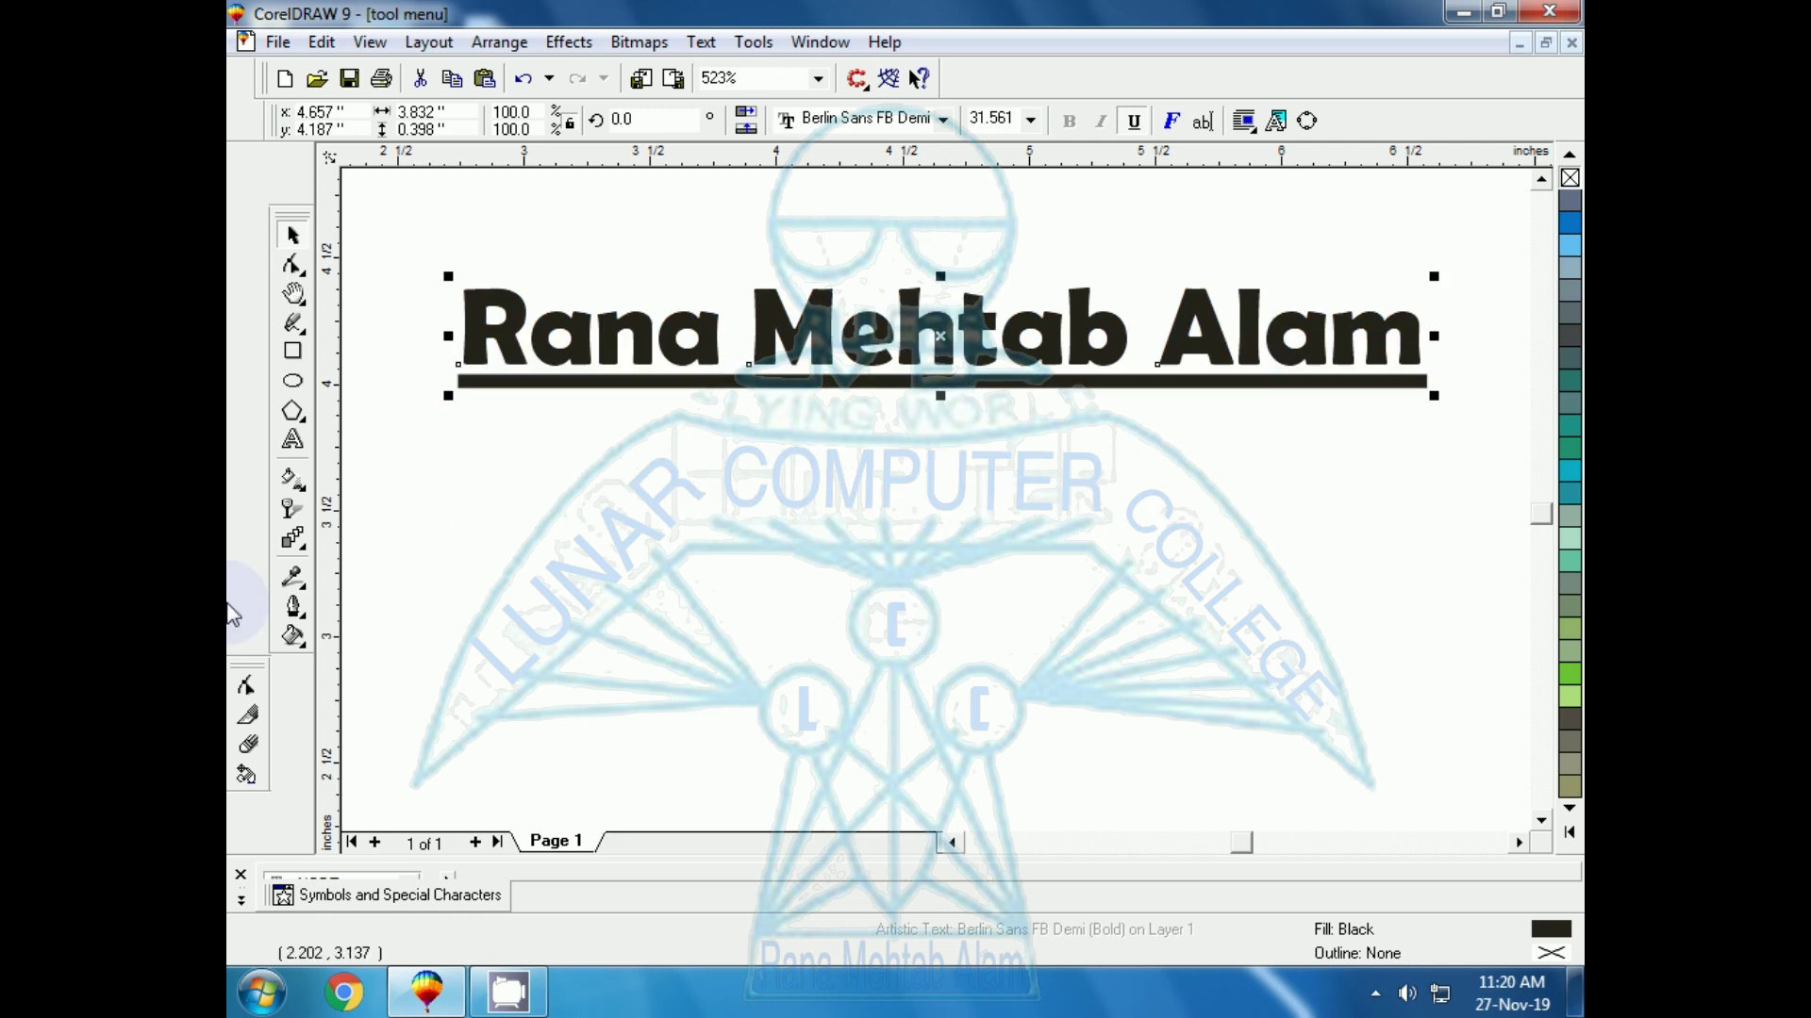
click(293, 439)
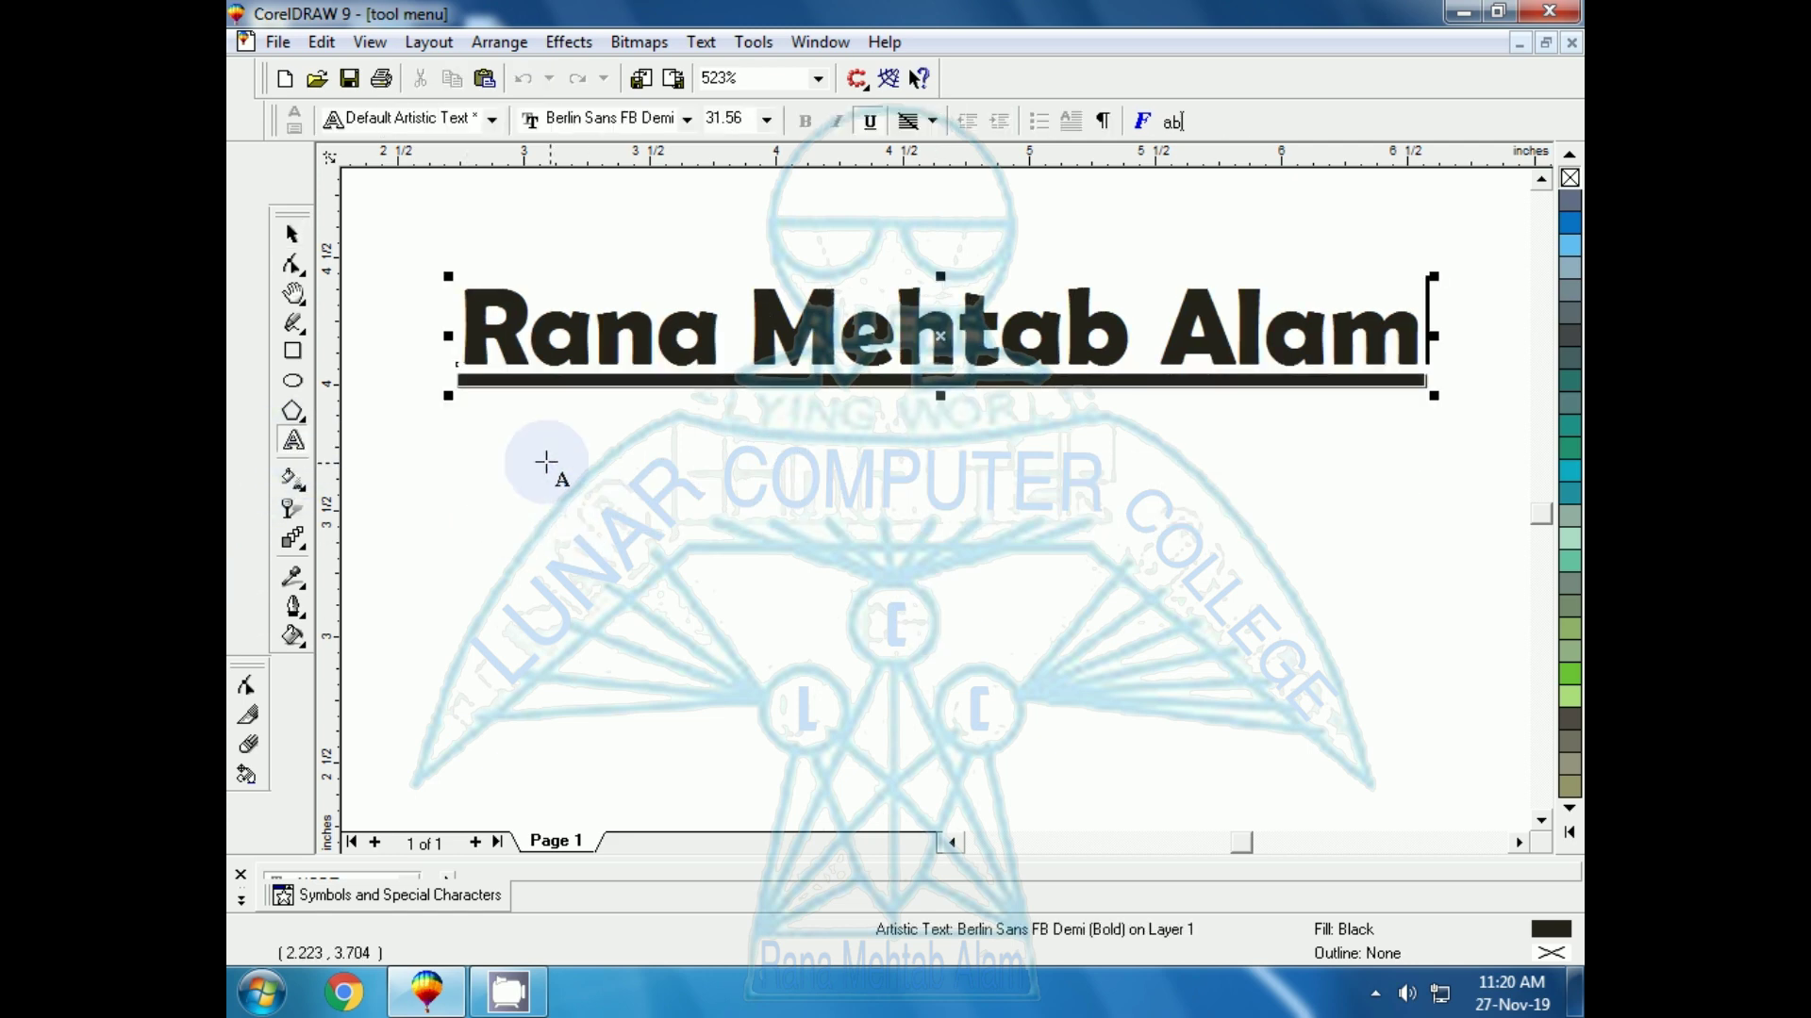
drag(511, 466, 861, 769)
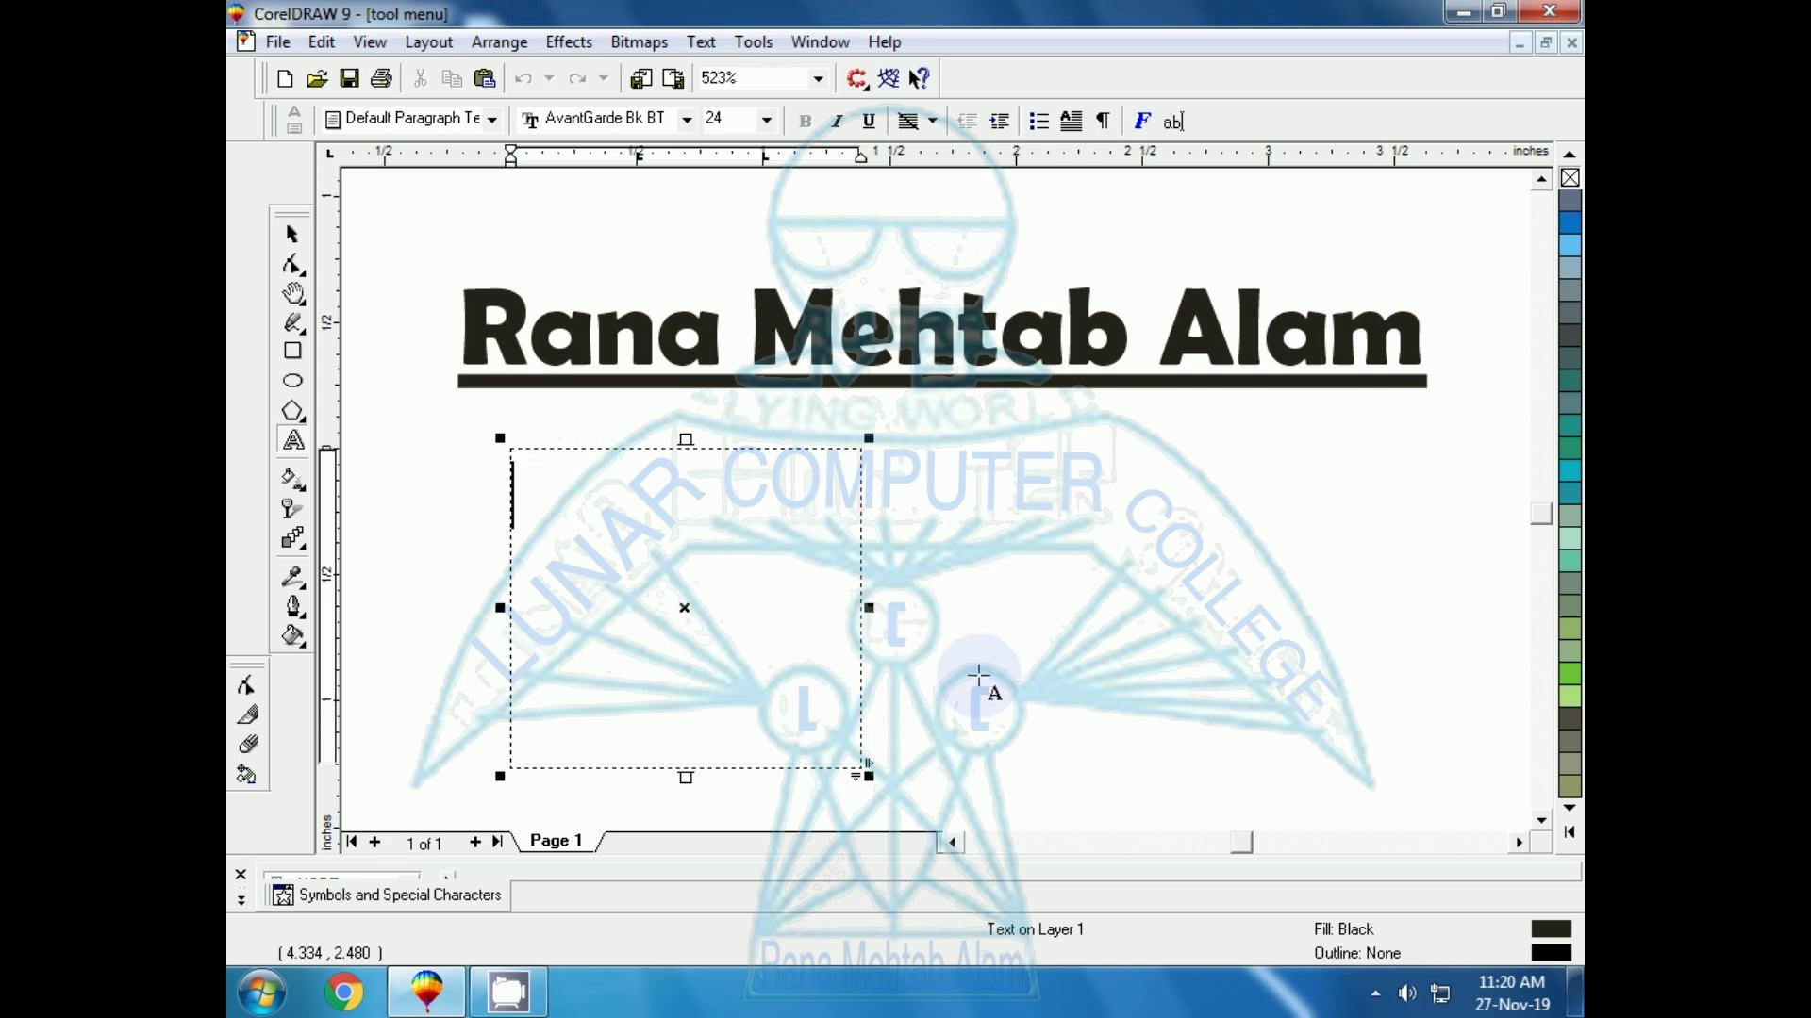
Type 'This is paragraph' into the paragraph frame below the title
click(952, 558)
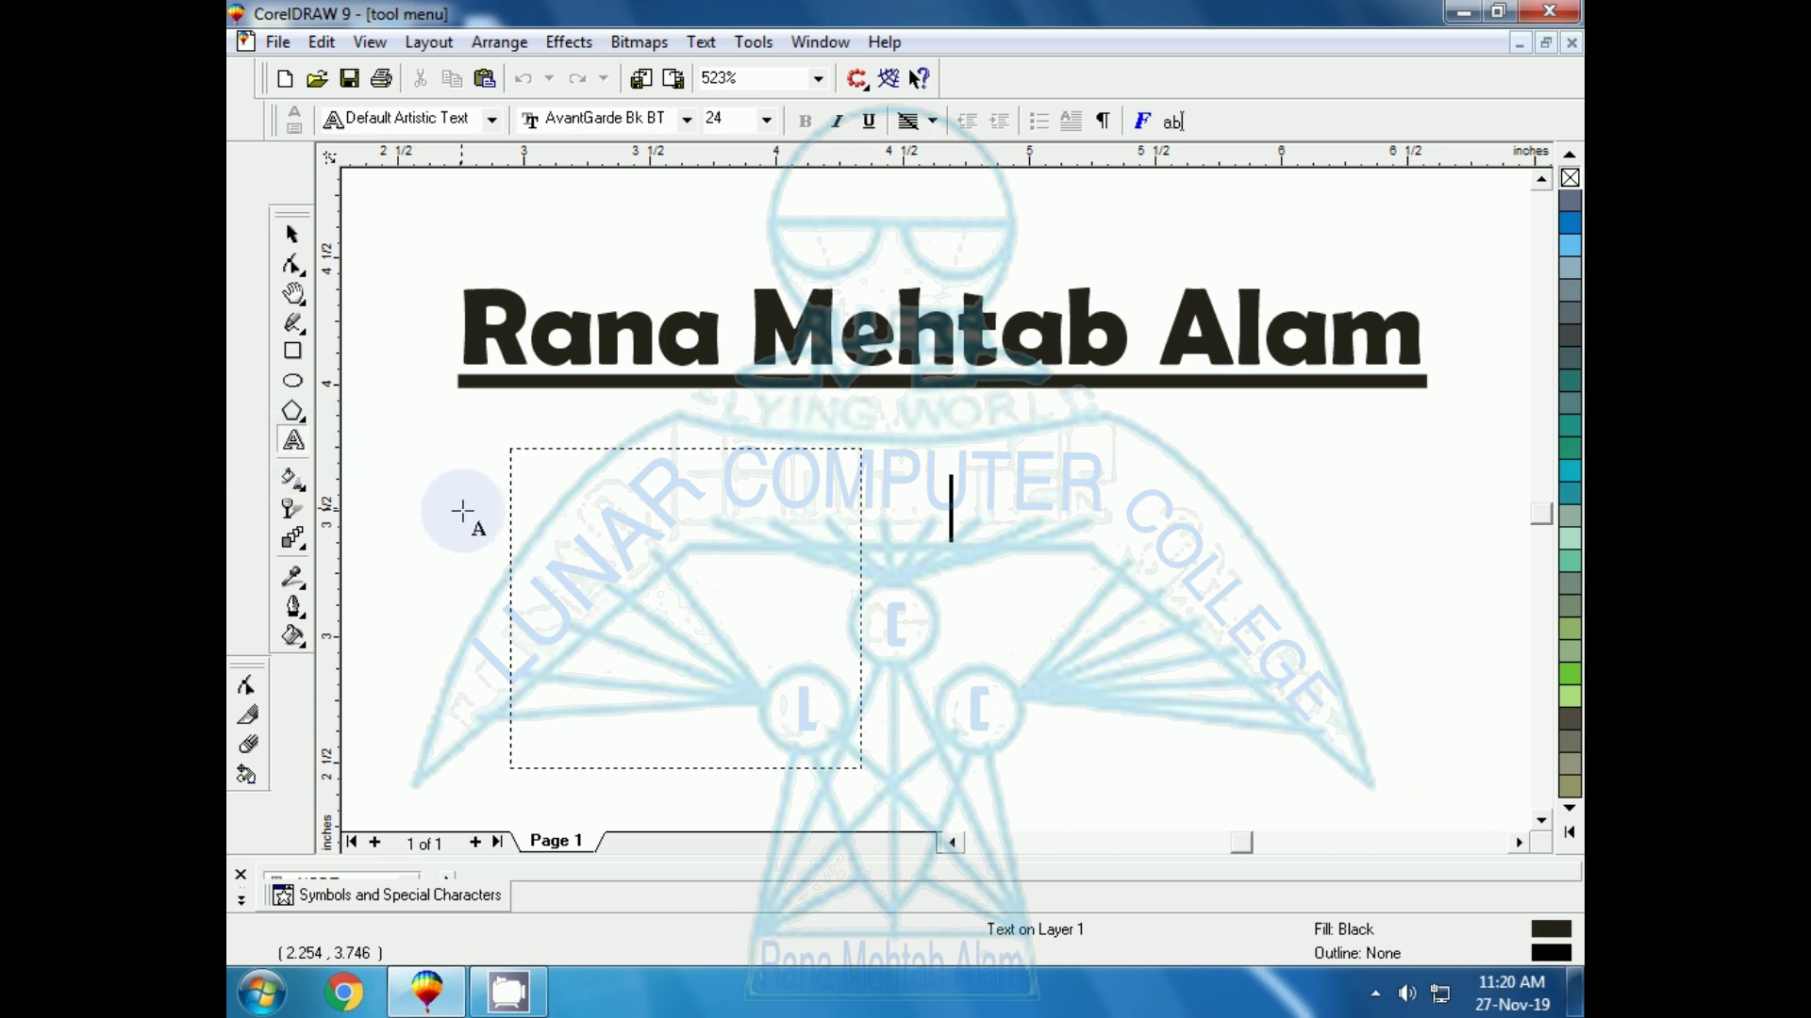
click(1022, 573)
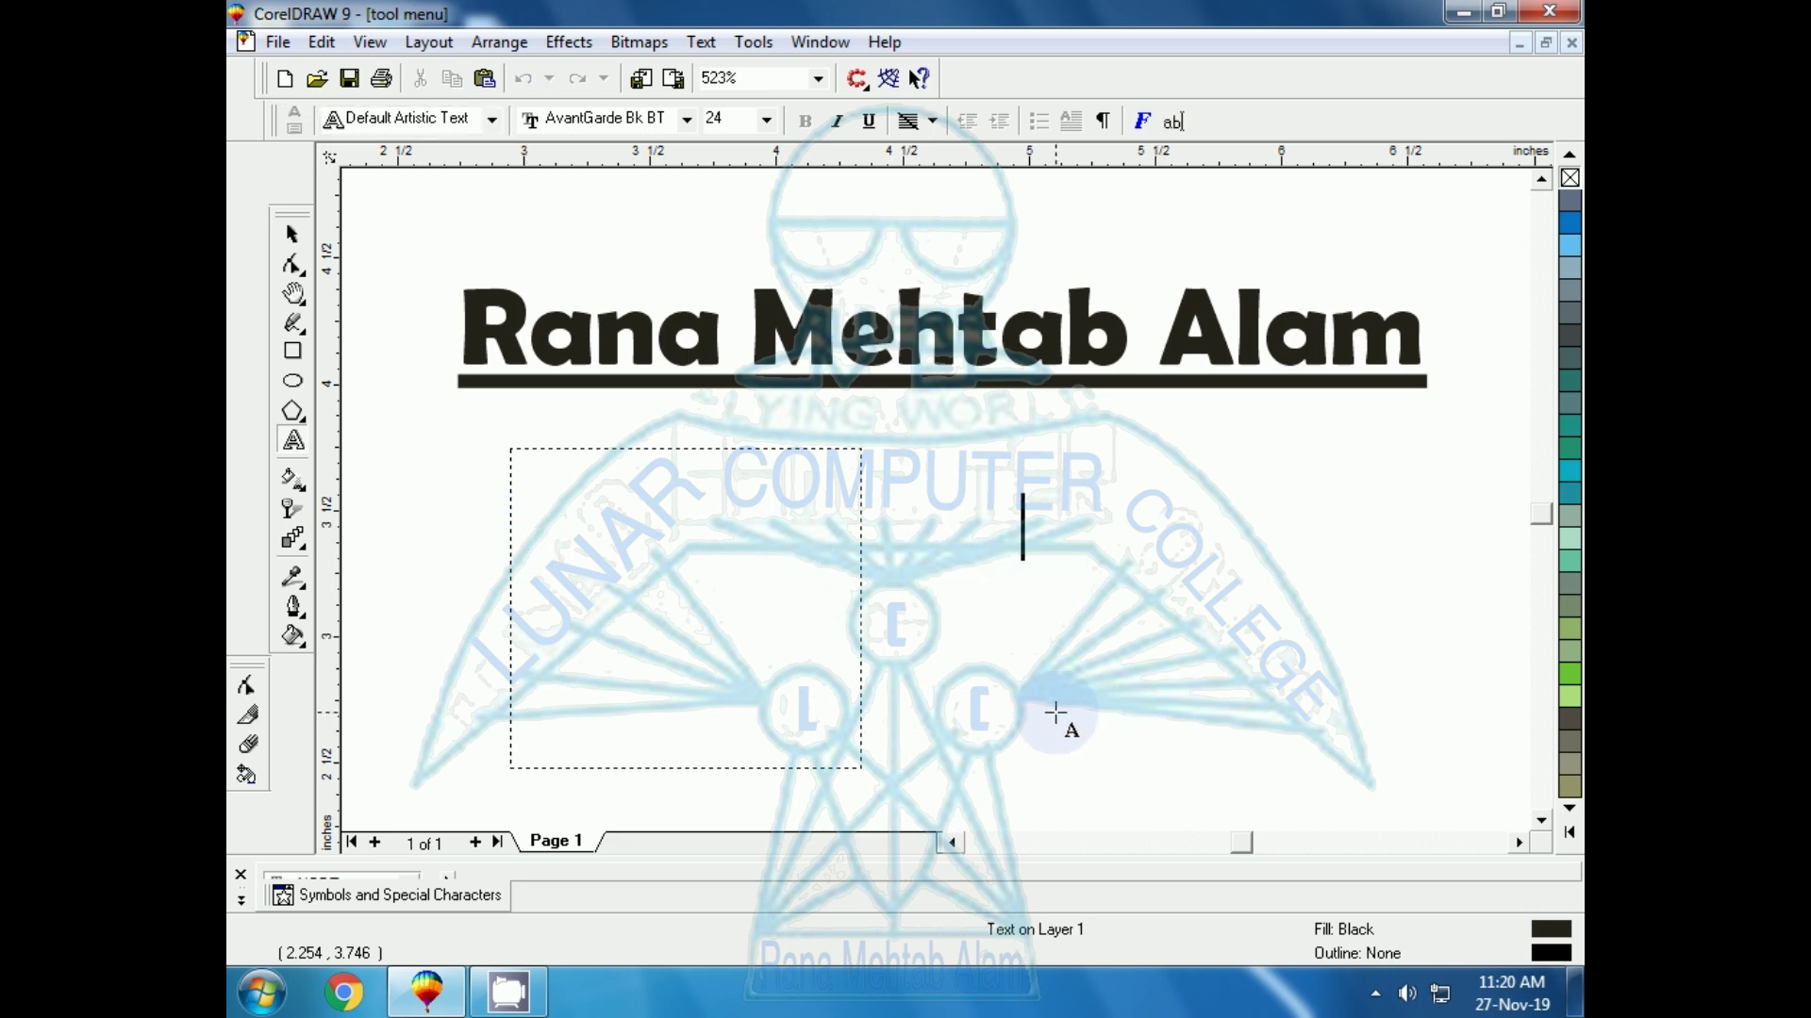
click(605, 572)
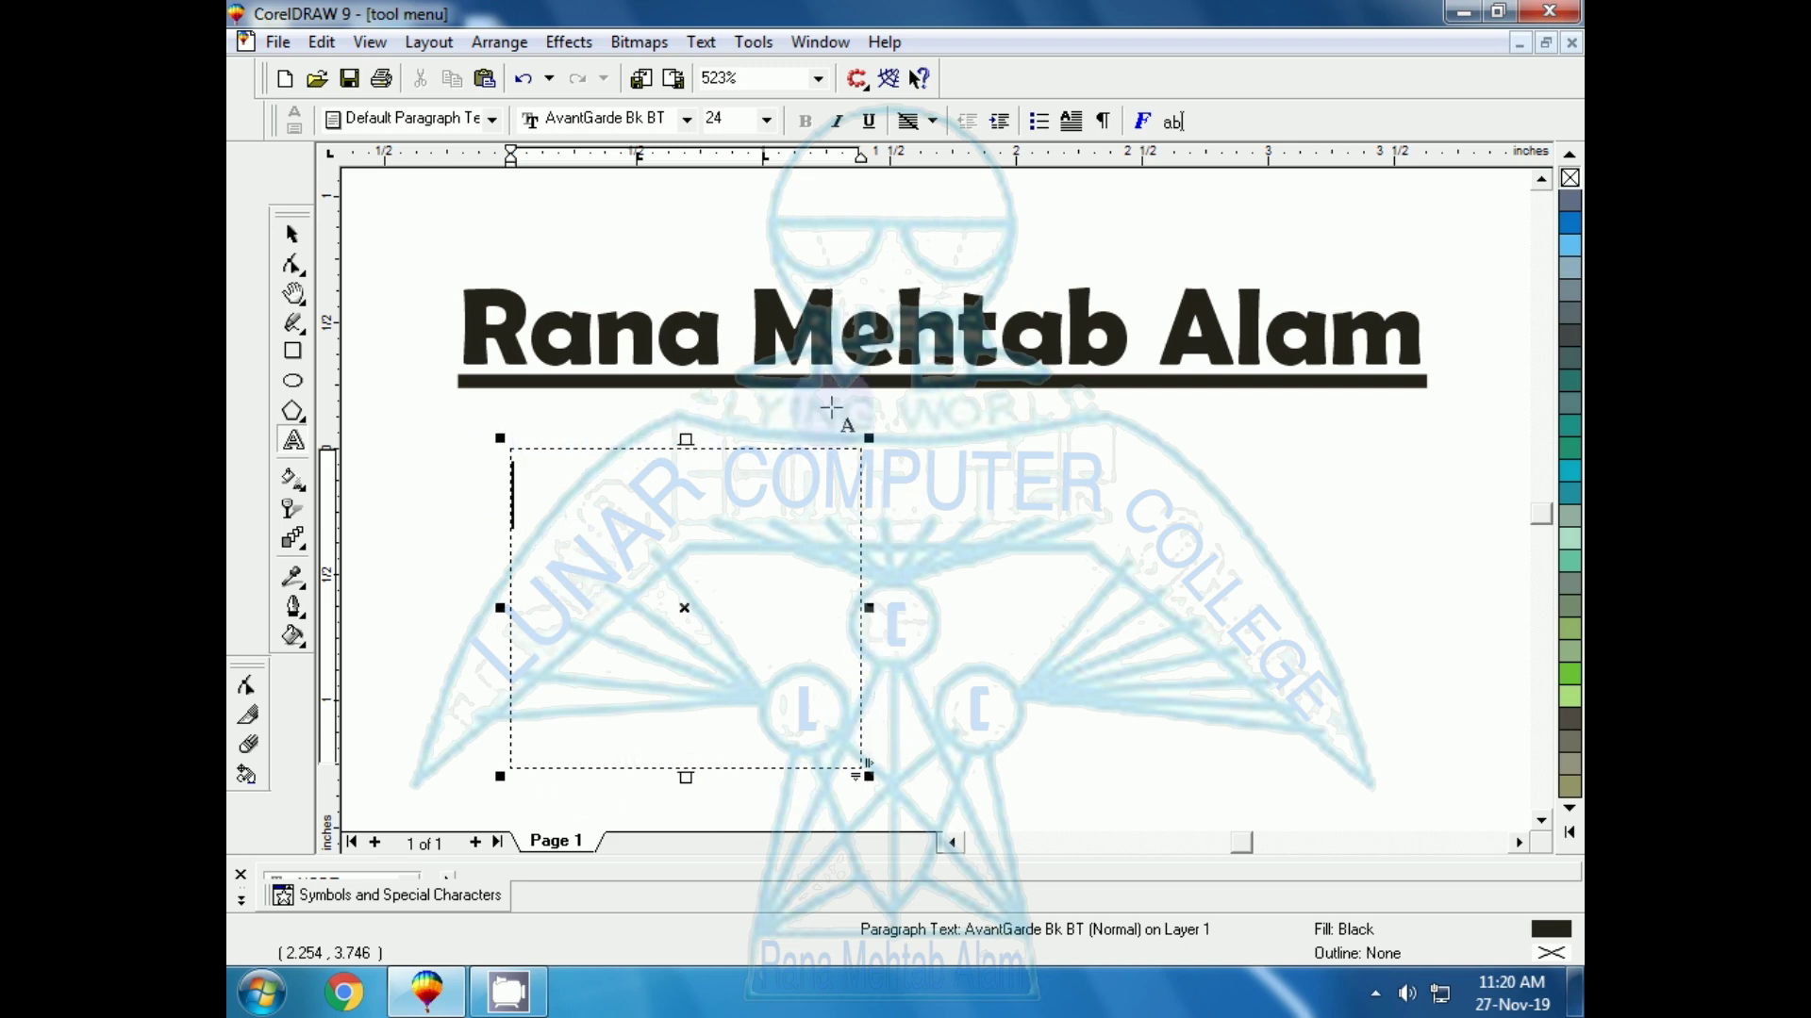
text(This is pa)
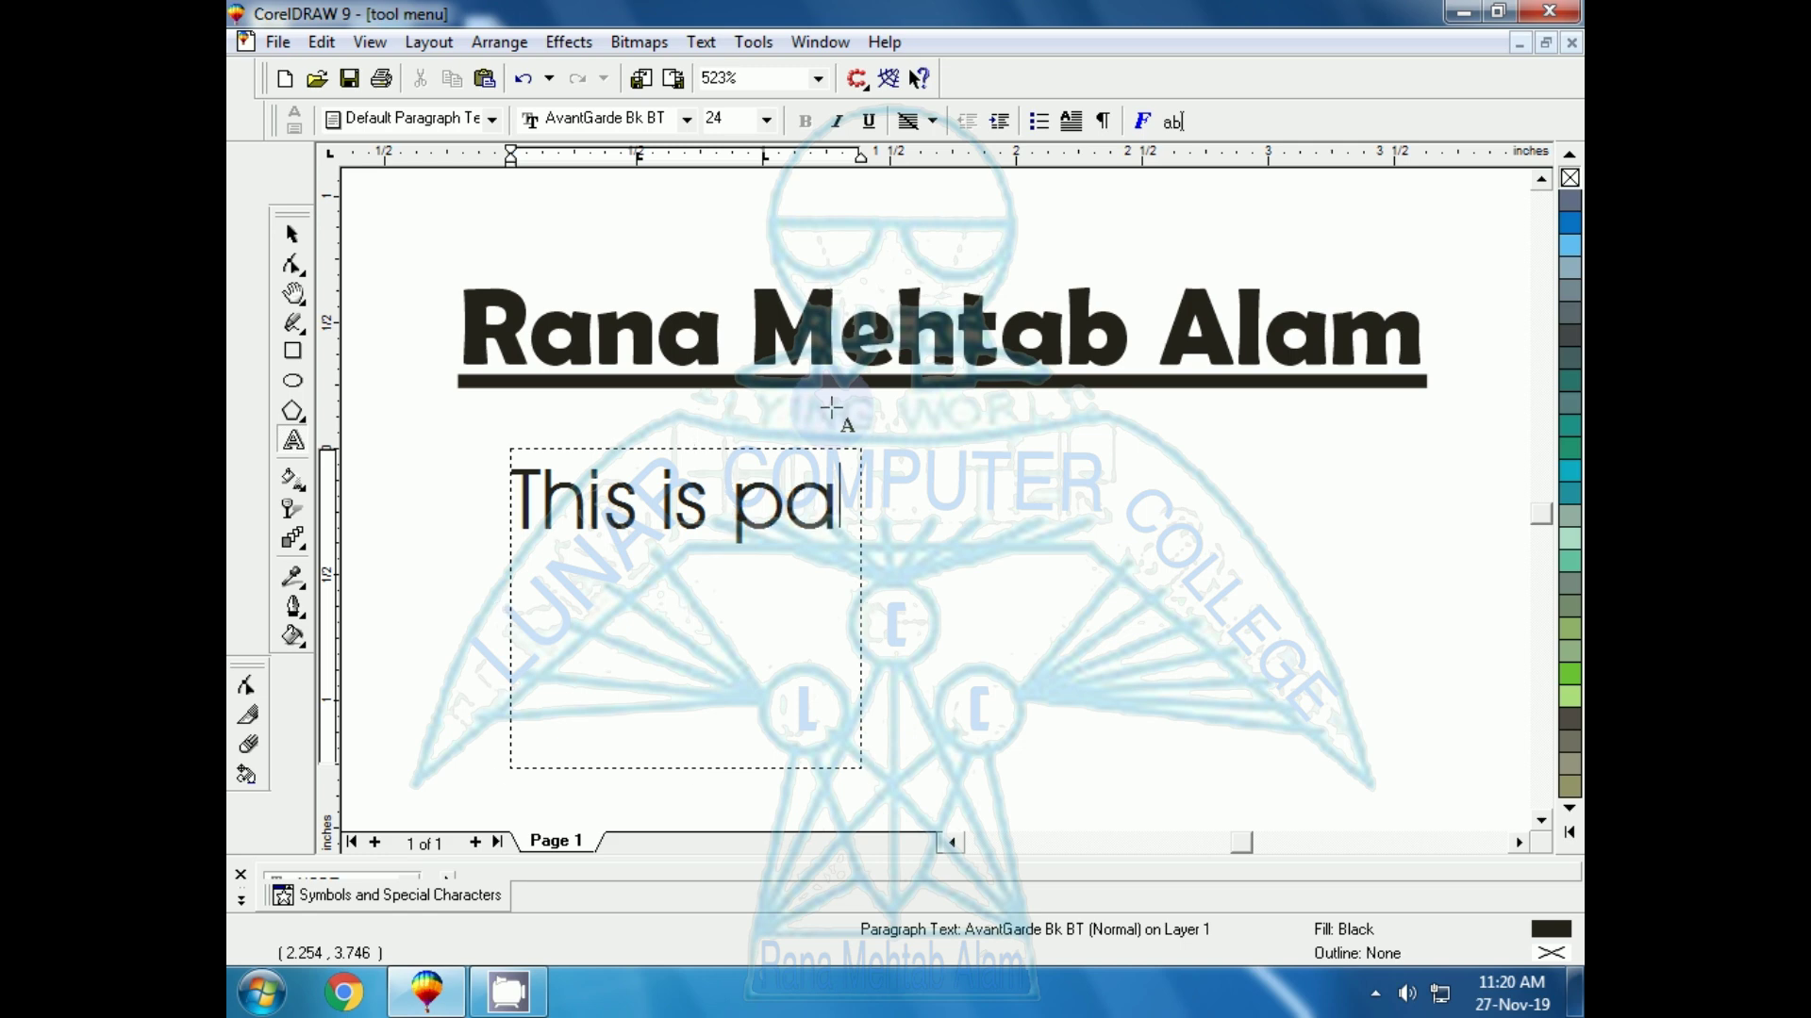
text(ragraph)
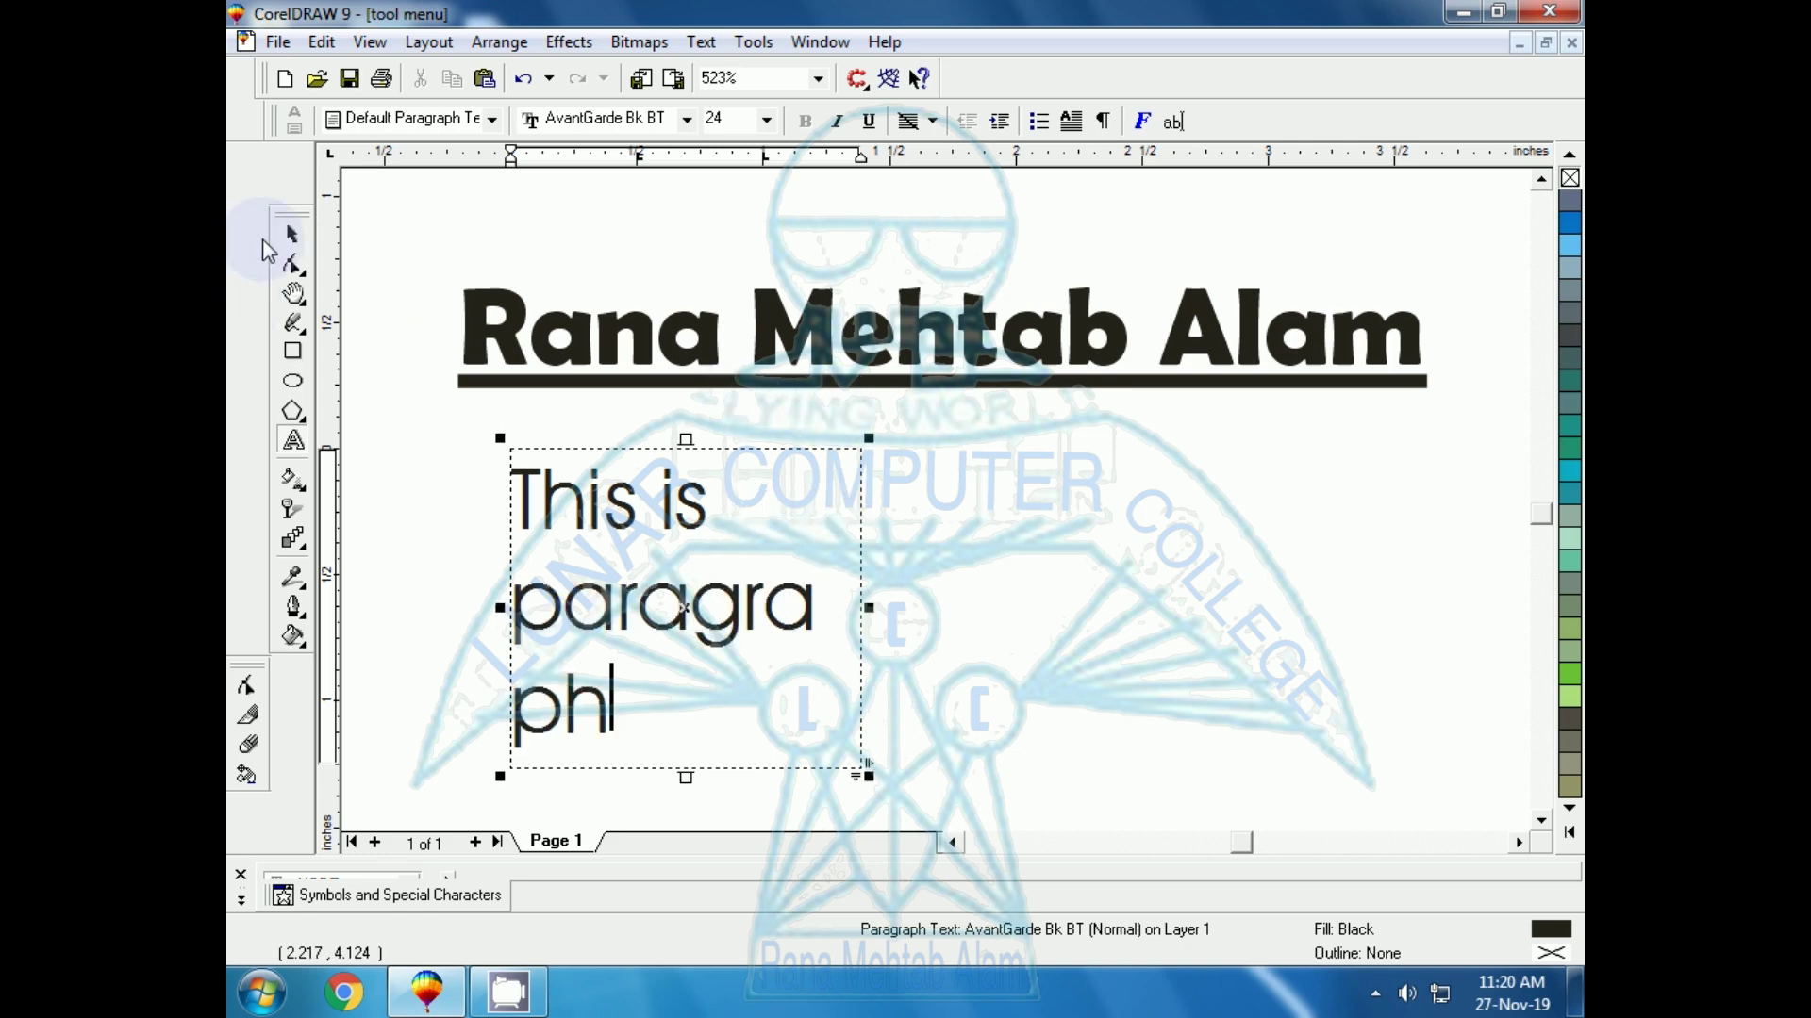
click(292, 234)
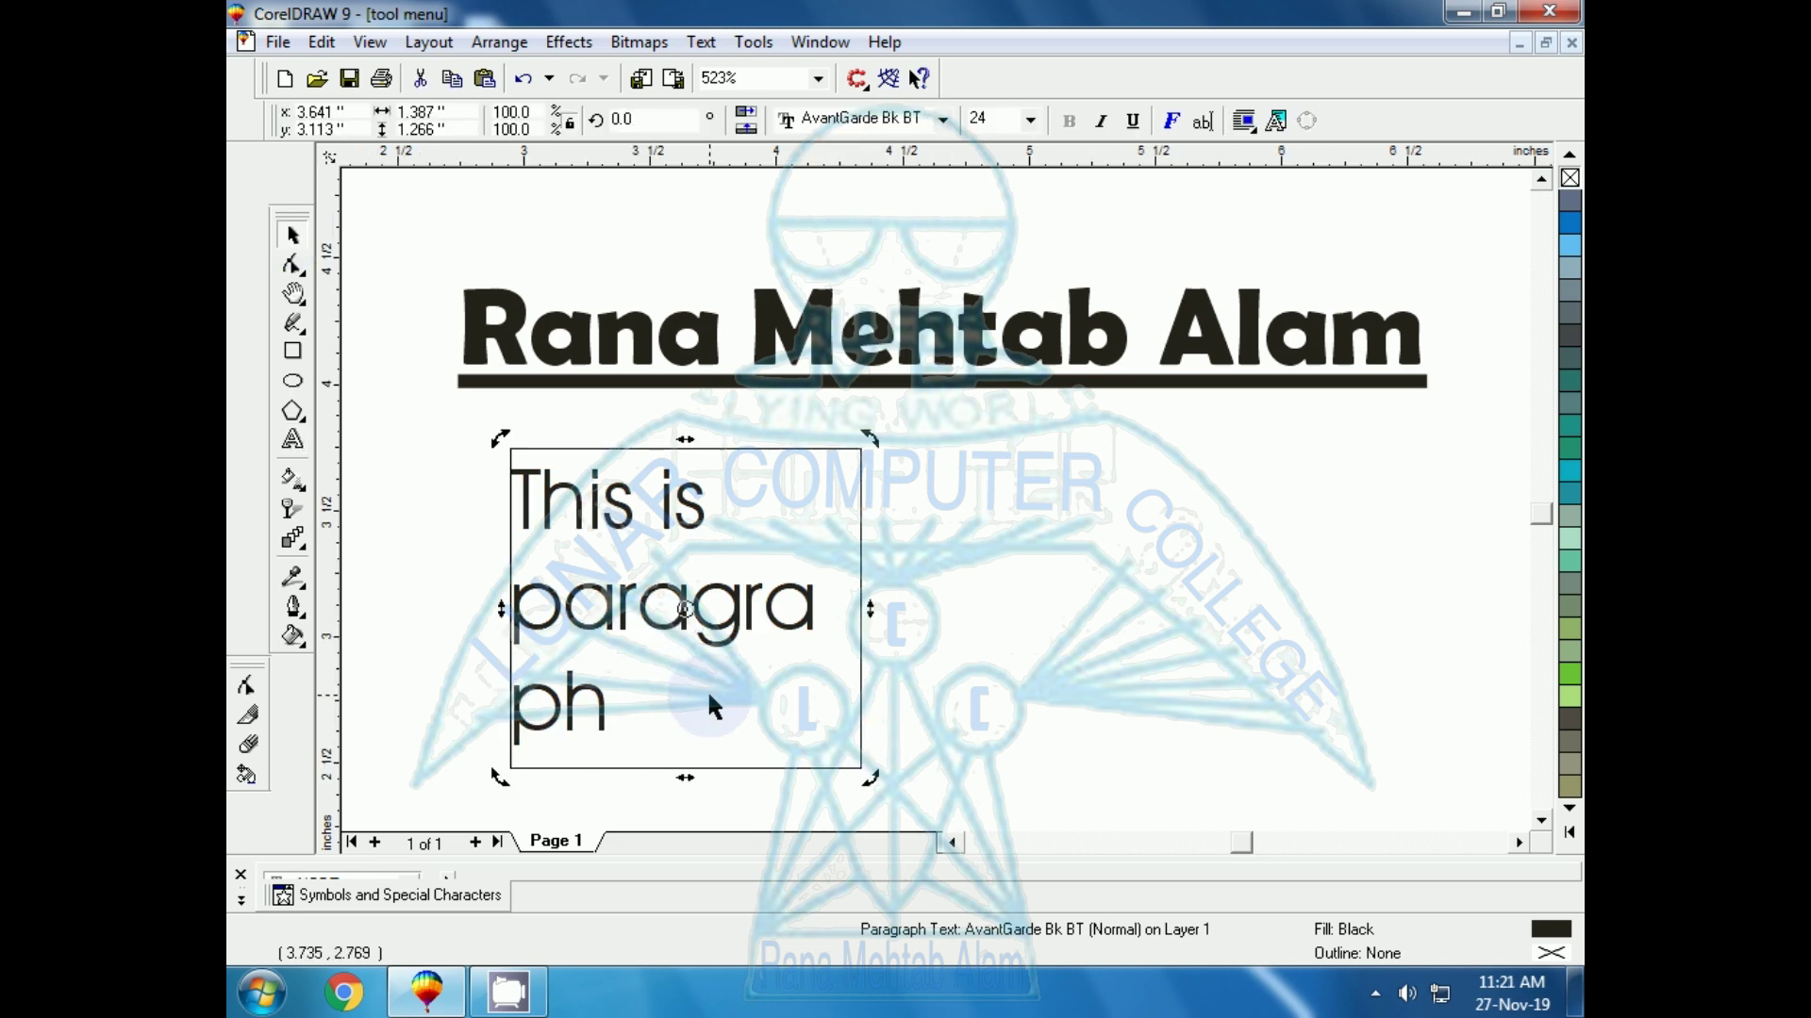
click(1165, 618)
click(625, 624)
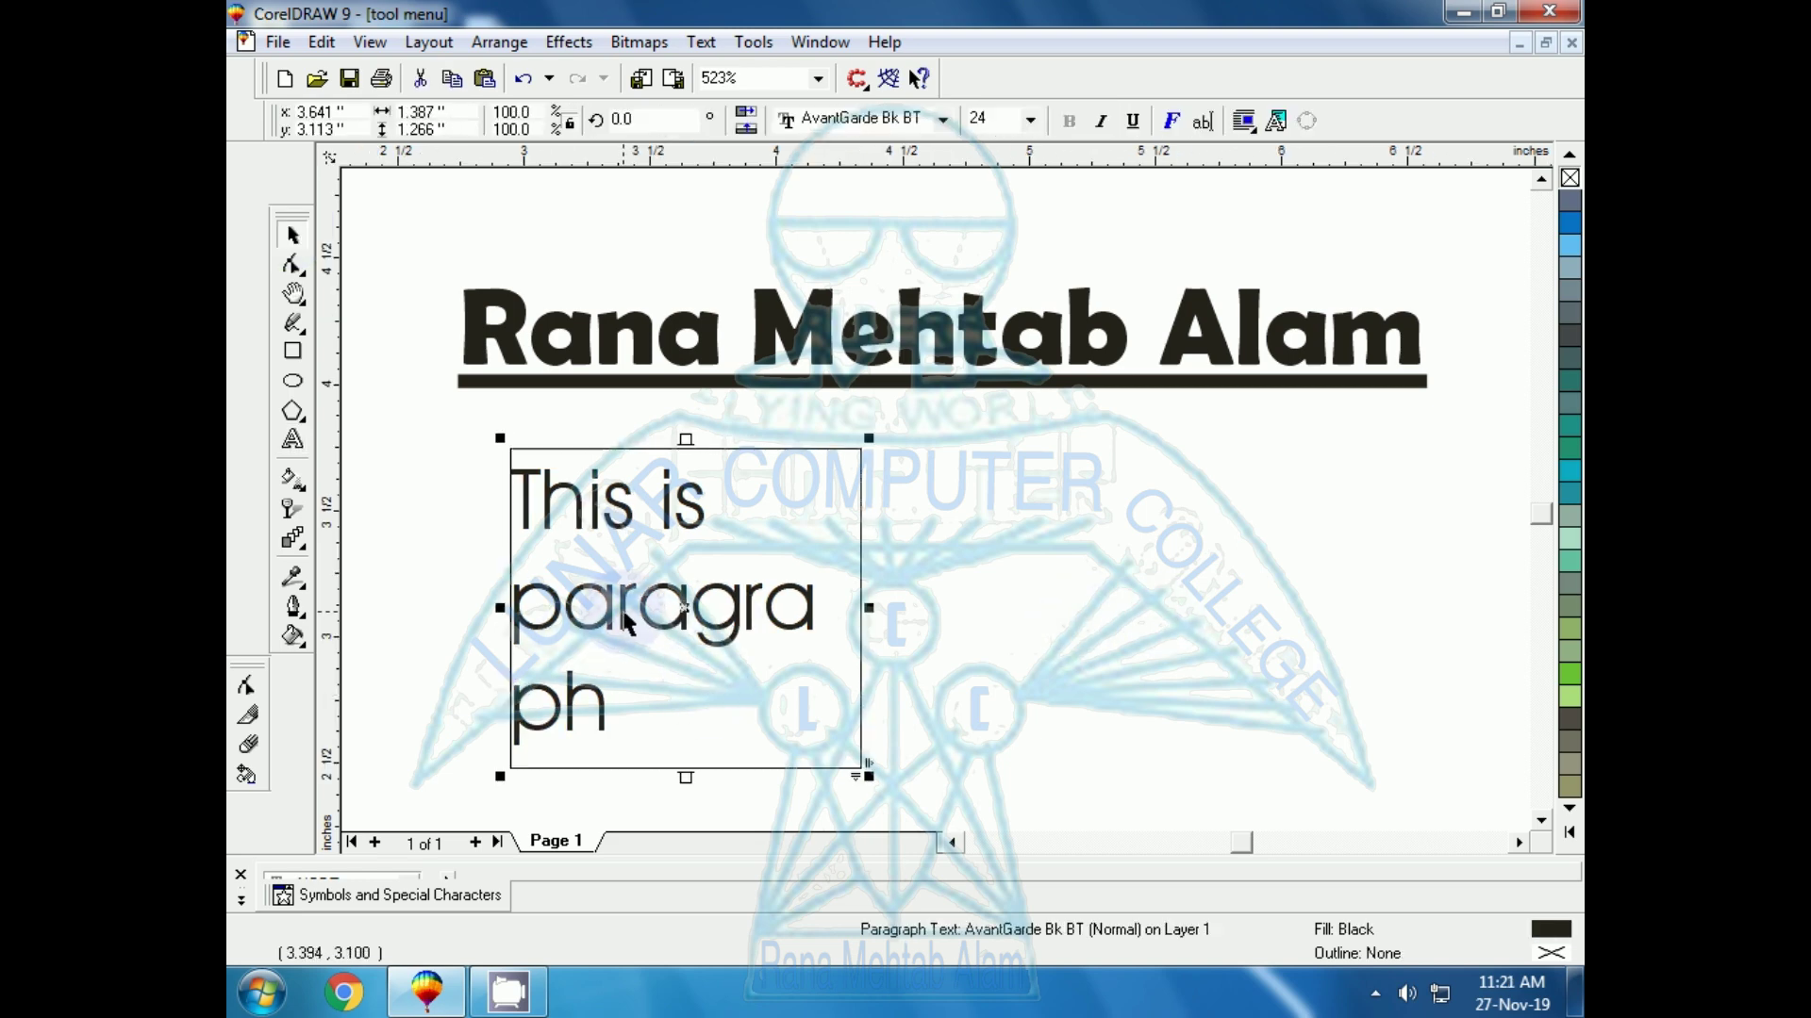
click(1246, 130)
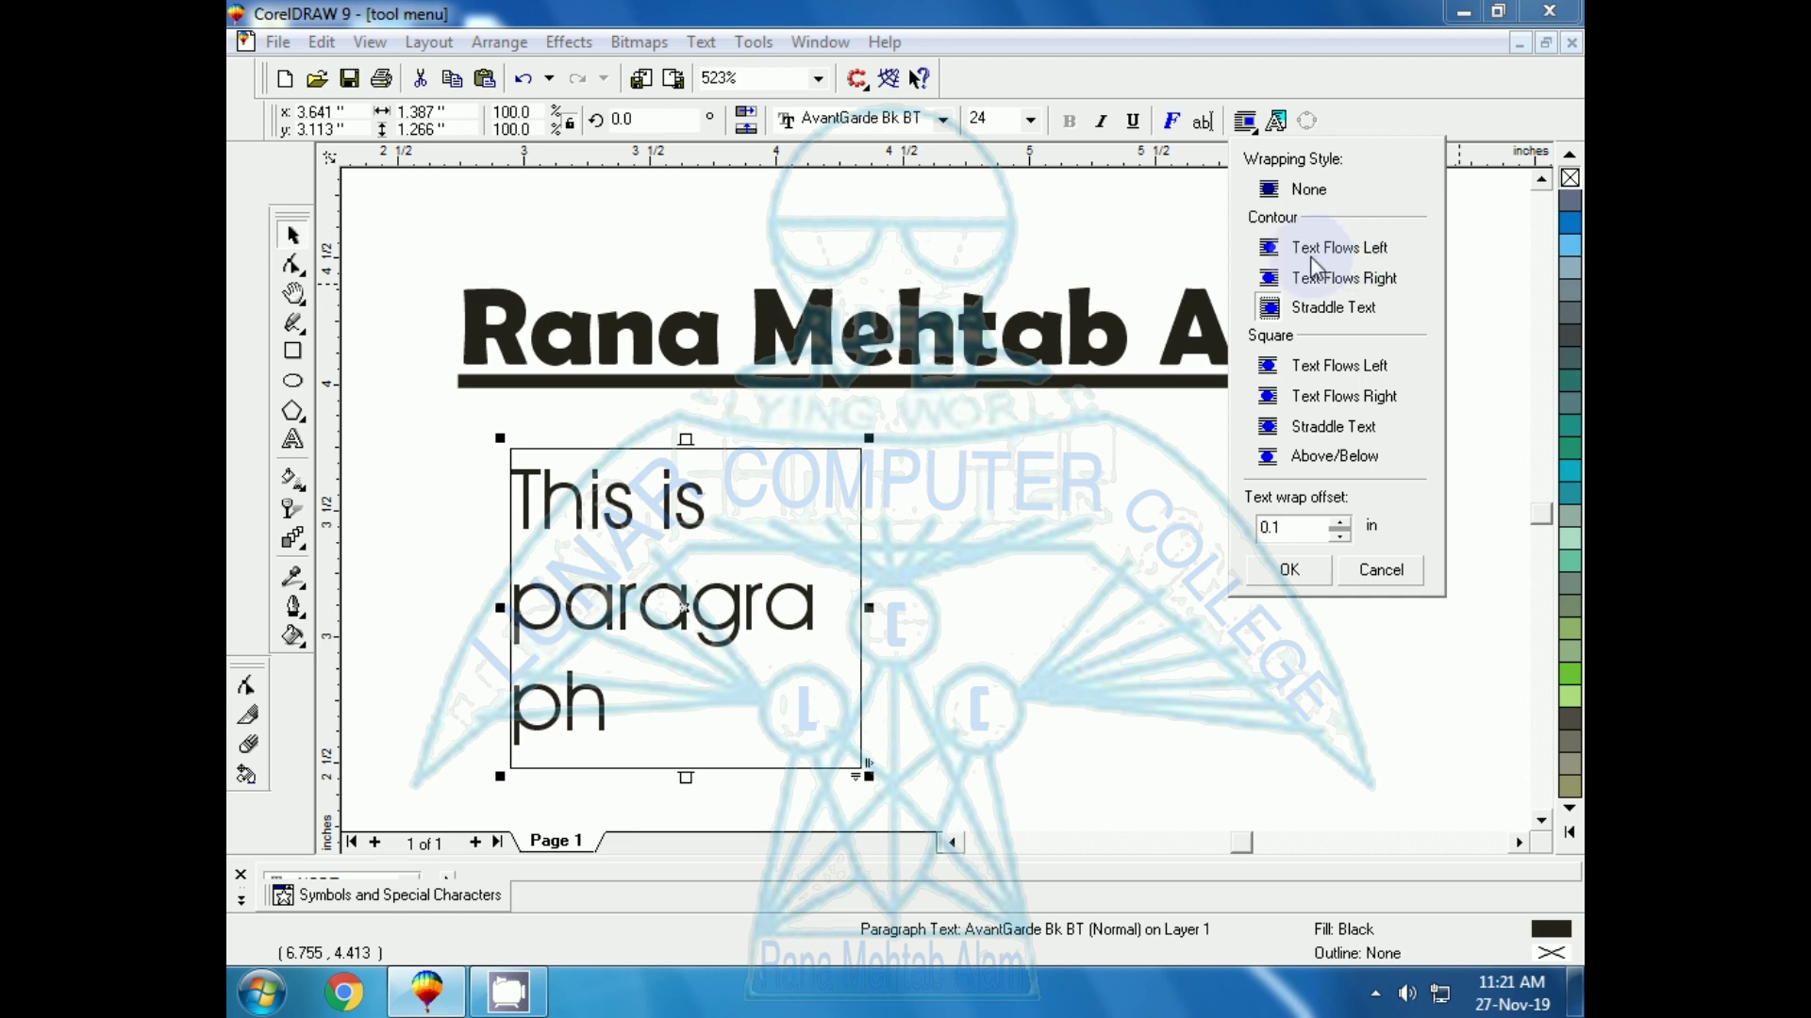
click(611, 649)
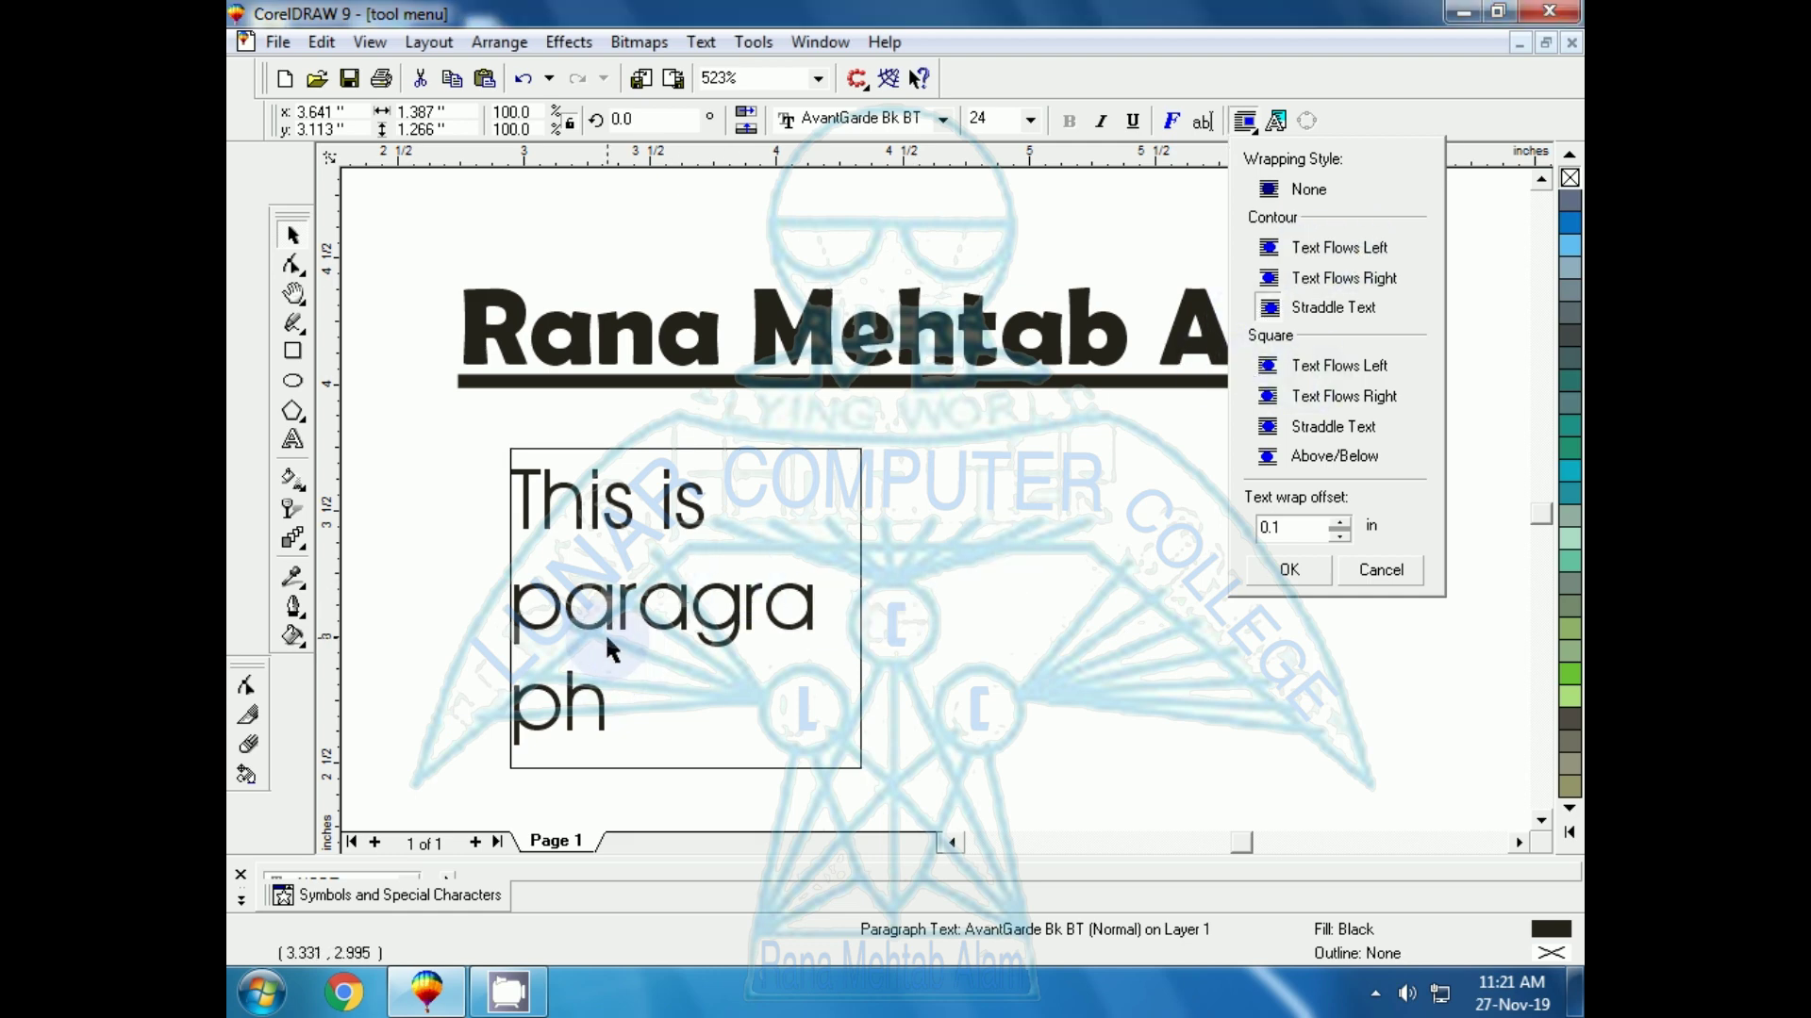
click(734, 449)
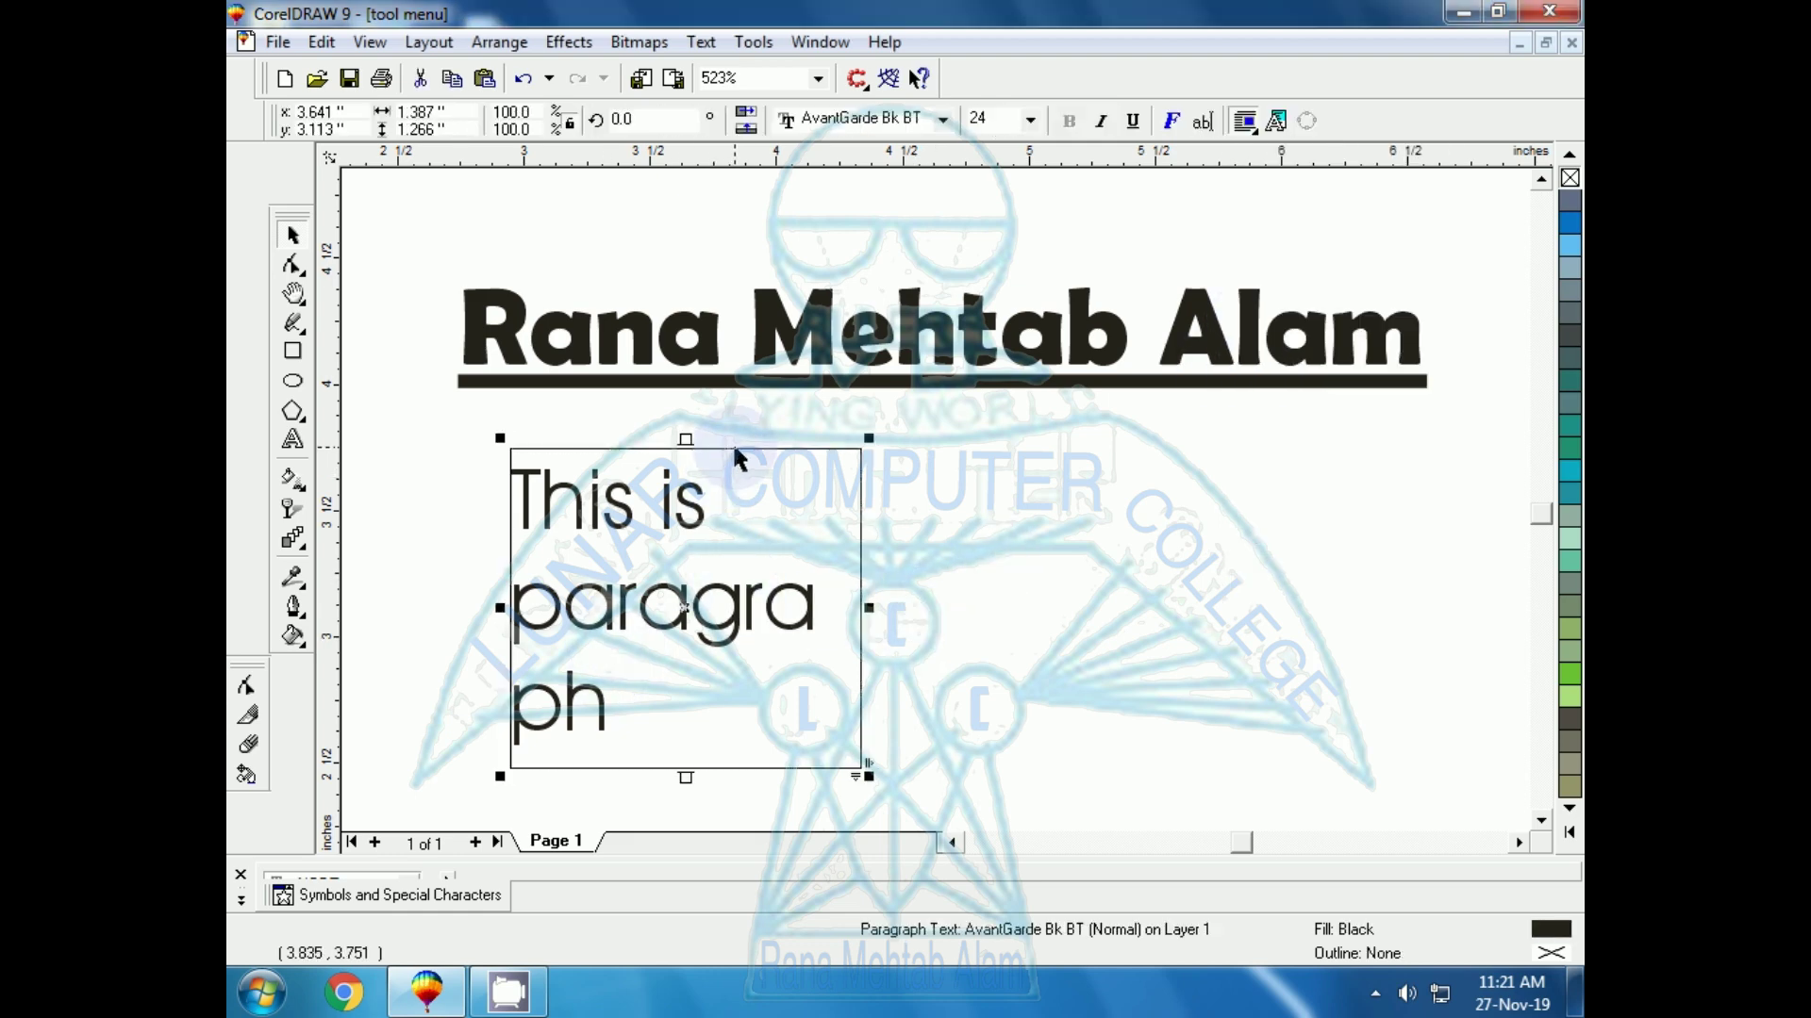
click(1021, 557)
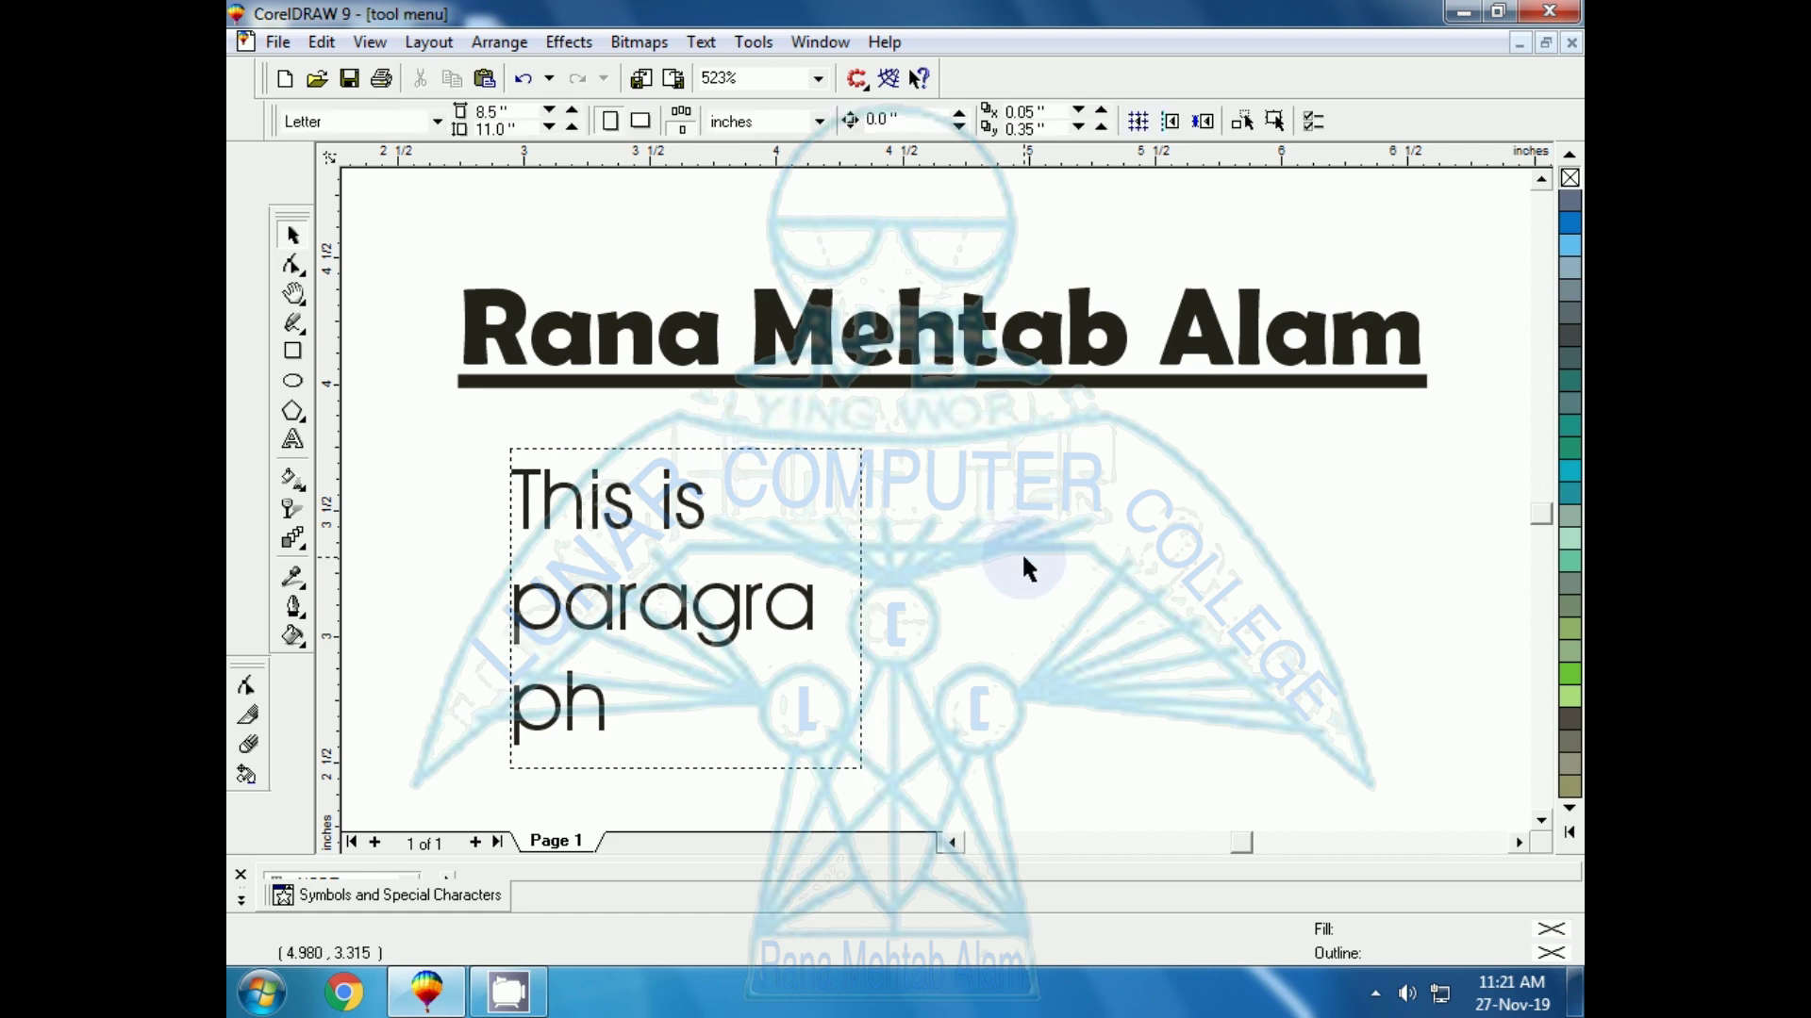
click(293, 440)
click(958, 571)
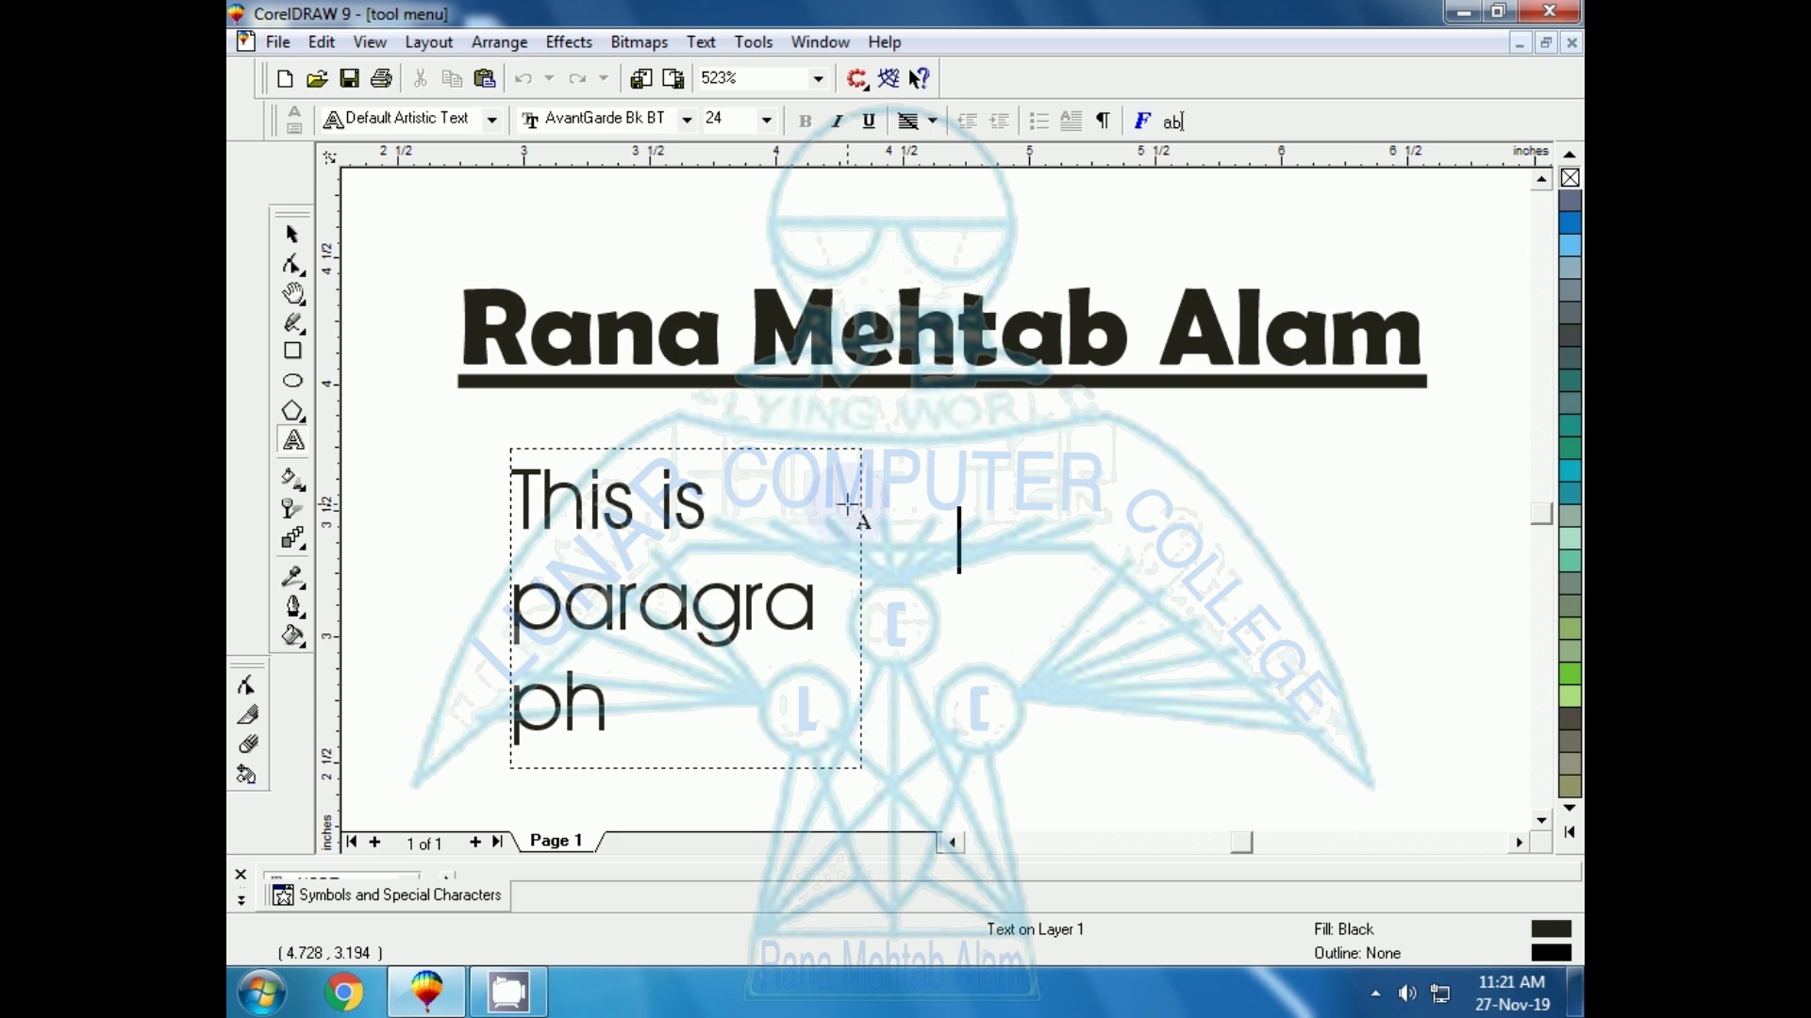
click(293, 235)
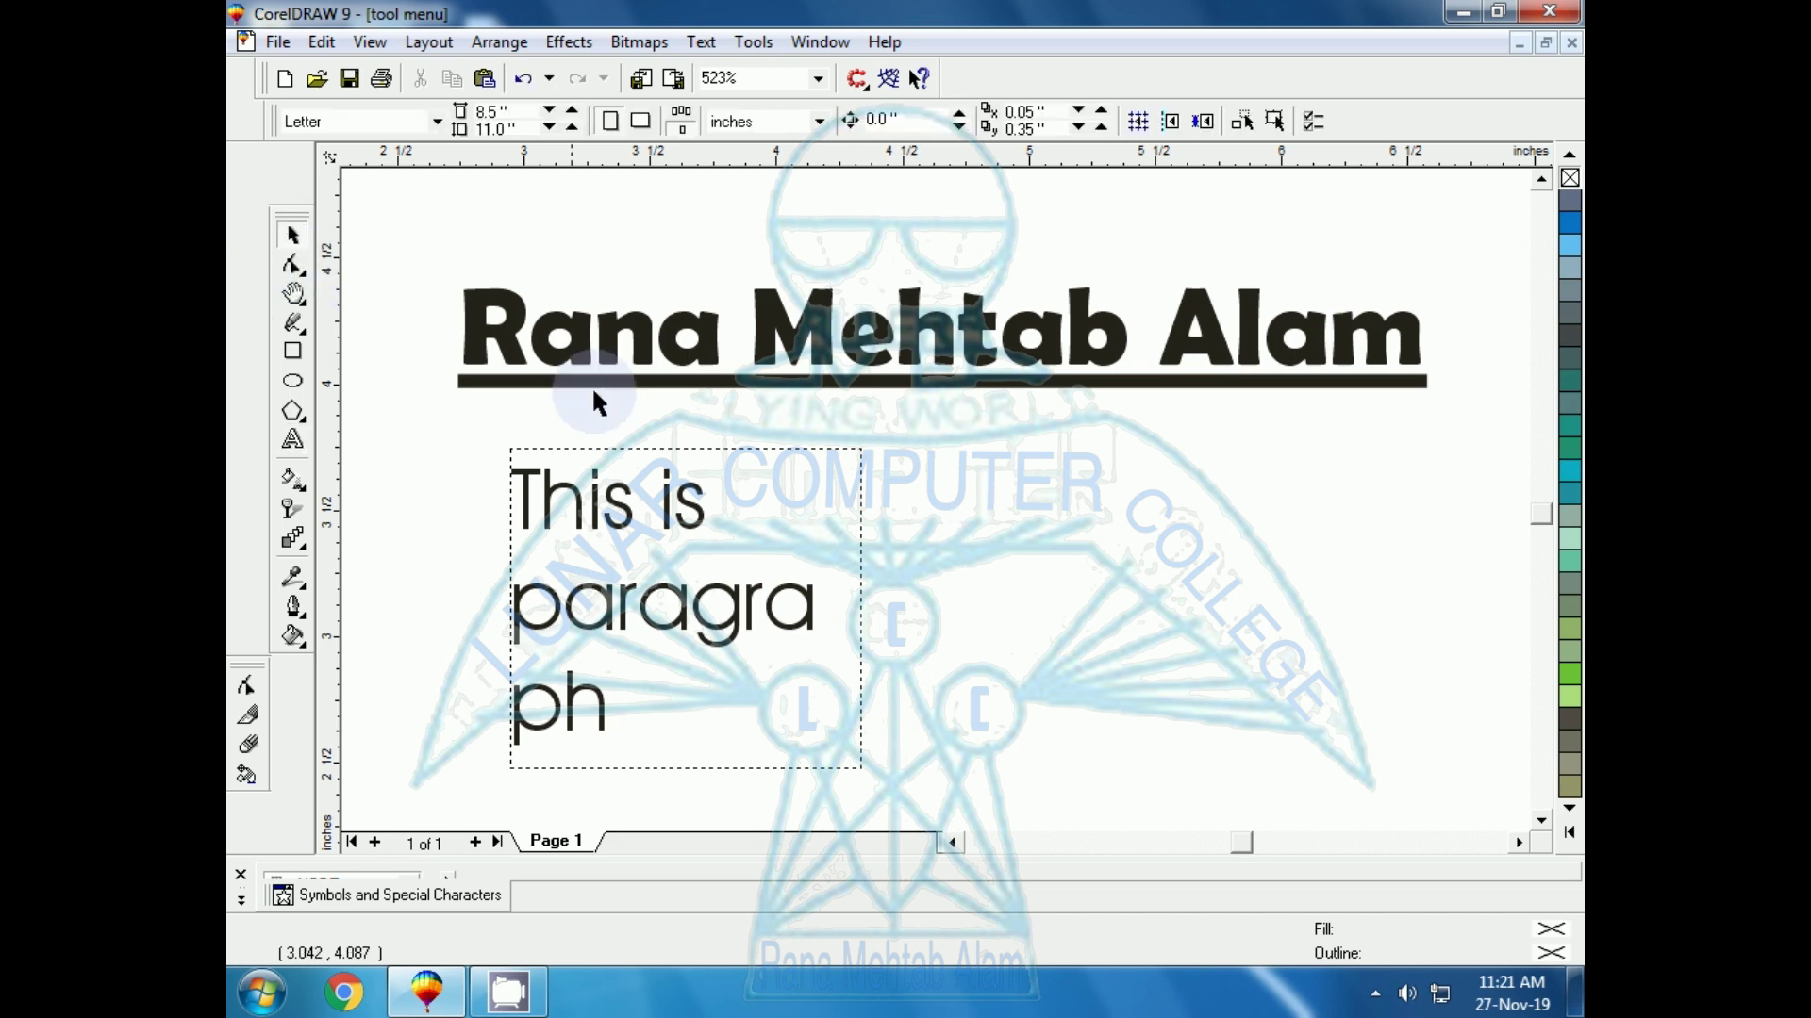
click(945, 367)
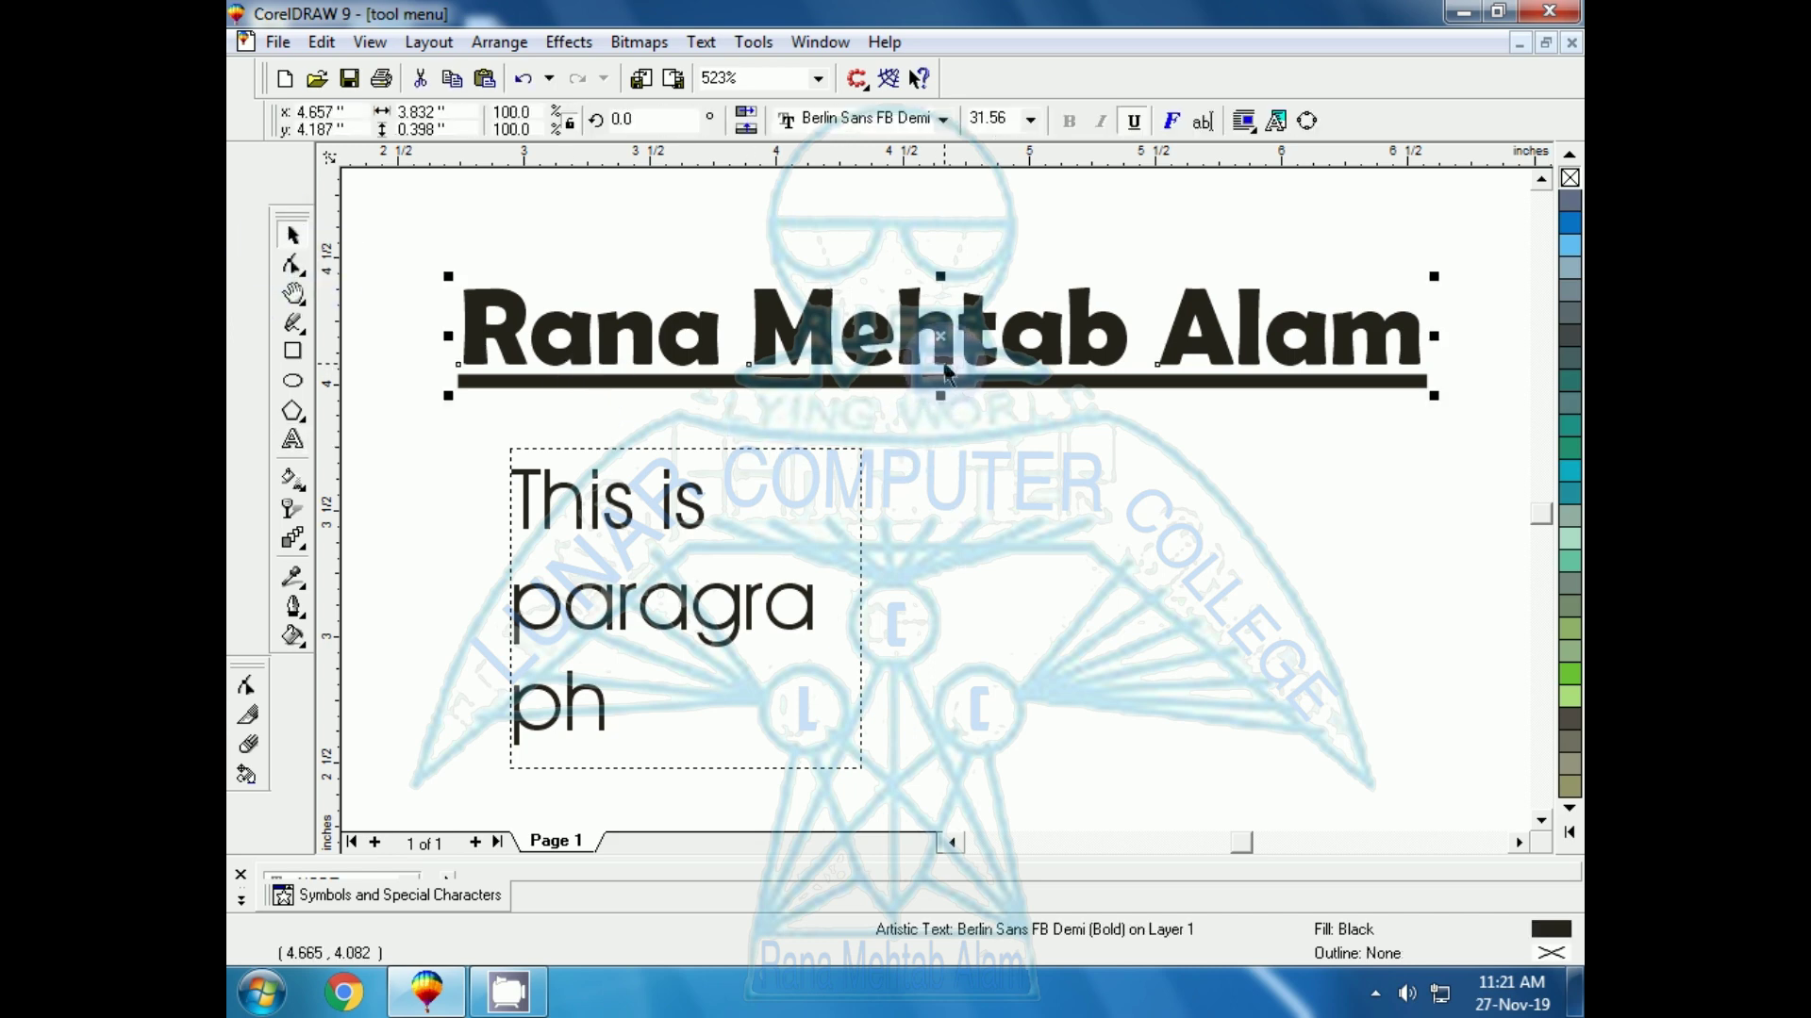